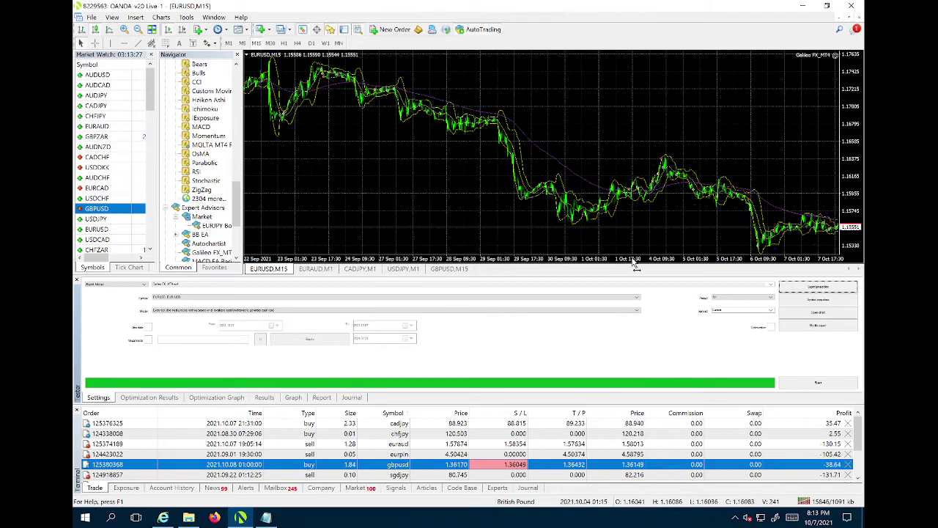
right_click(381, 129)
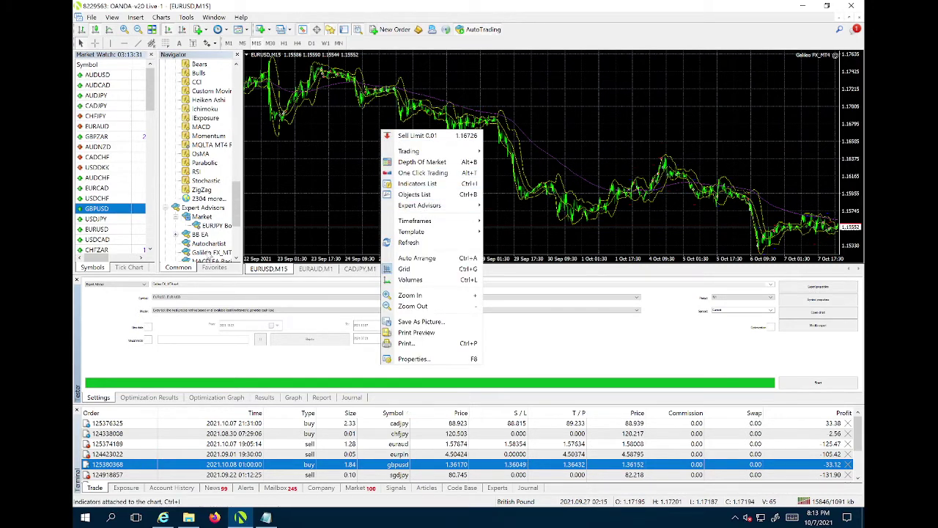
click(210, 254)
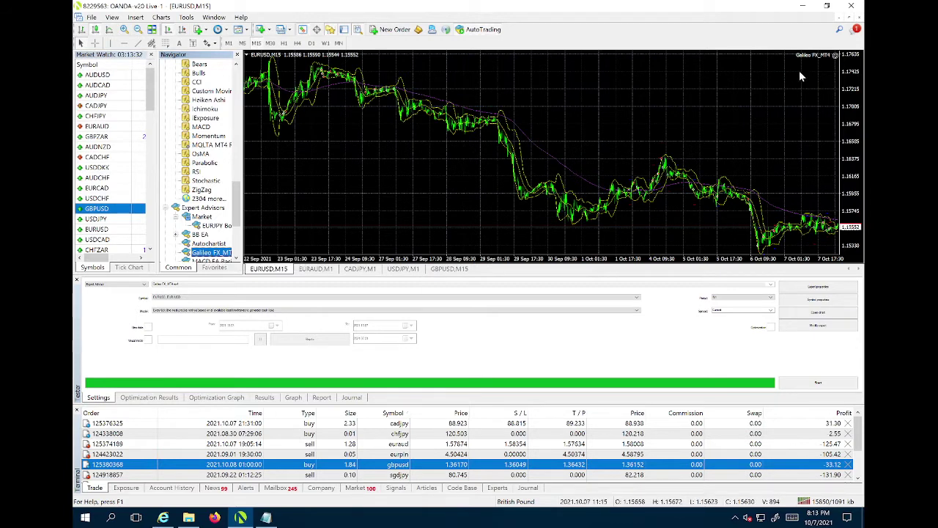
drag(210, 252, 499, 140)
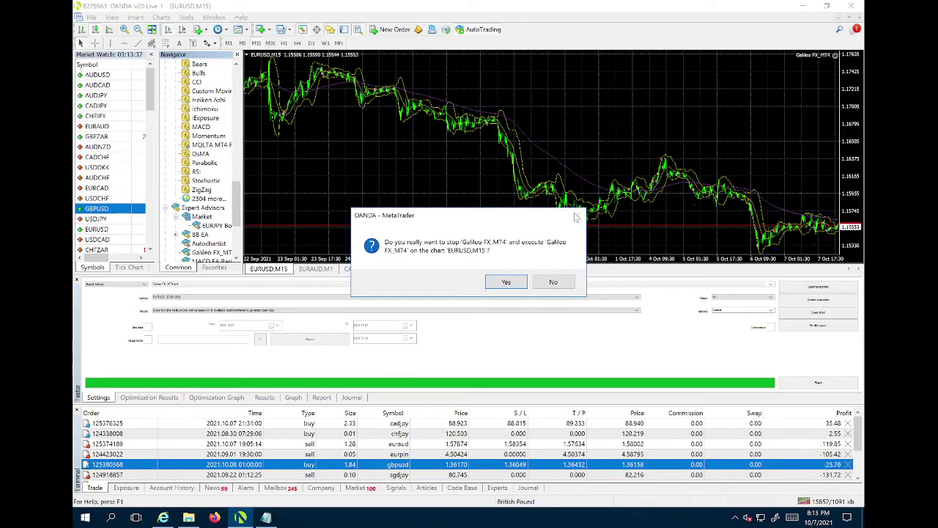
click(555, 280)
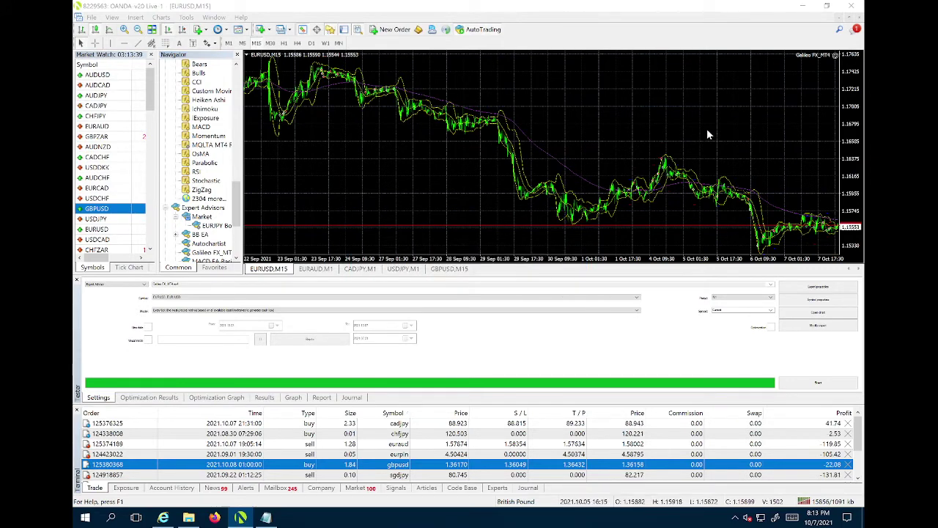
- Open the Strategy Tester for the expert advisor attached to the EURUSD,M15 chart
right_click(418, 146)
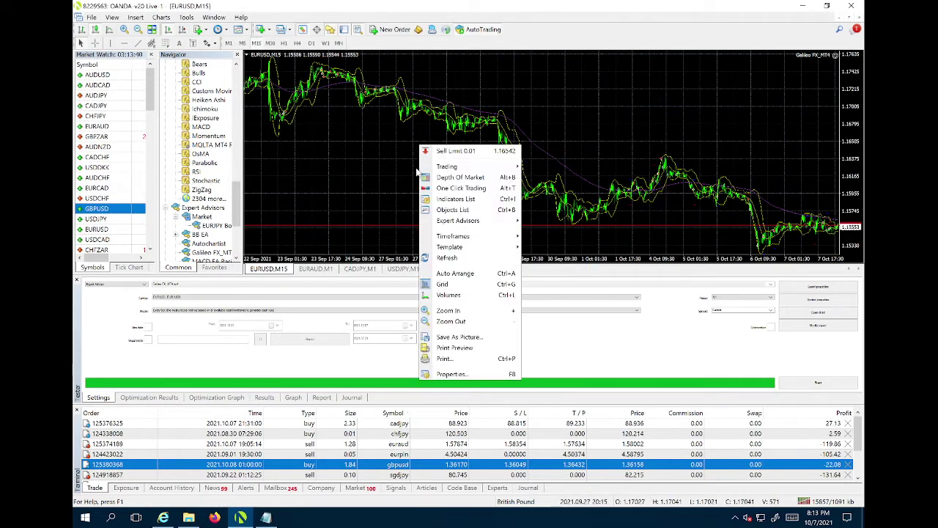
mouse_move(479, 221)
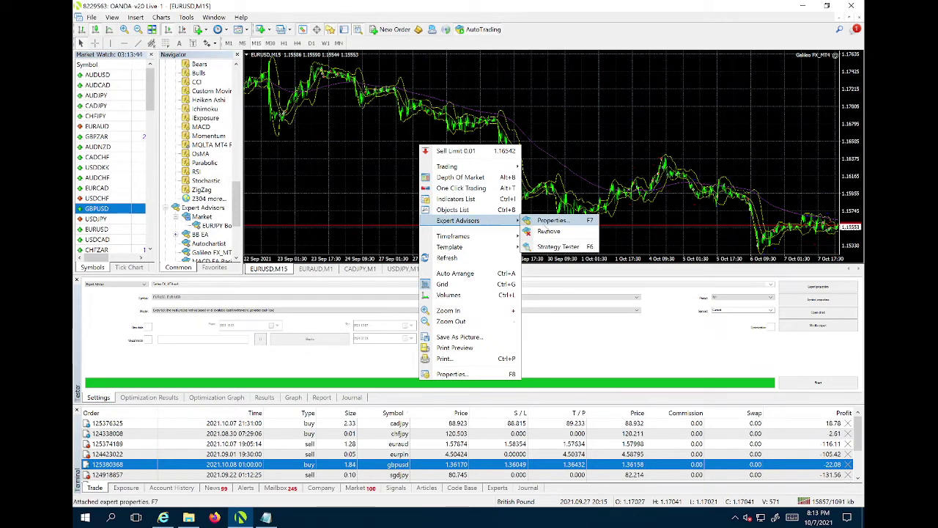
click(551, 246)
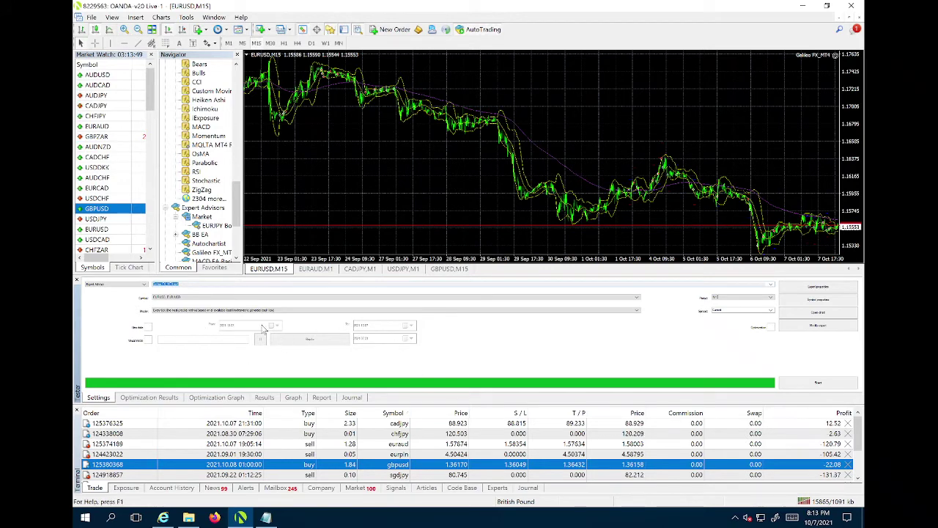
- Review the tester's optimization results, optimization graph, results, graph, report and journal, and return to its settings
click(127, 399)
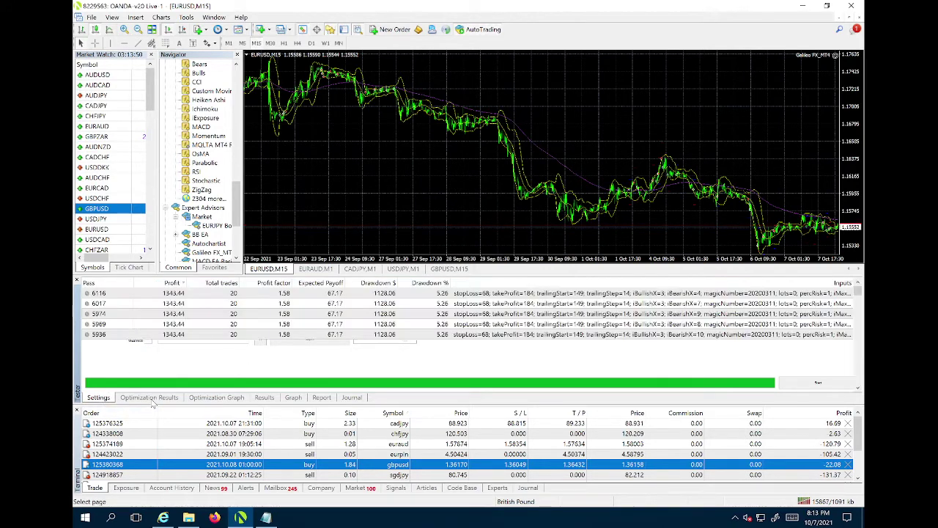
click(208, 398)
click(265, 397)
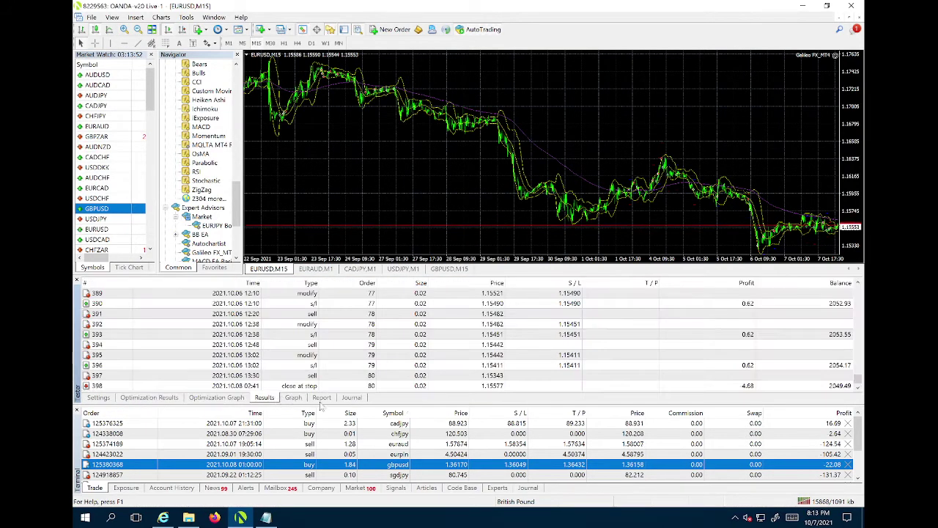
click(293, 397)
click(322, 397)
click(353, 398)
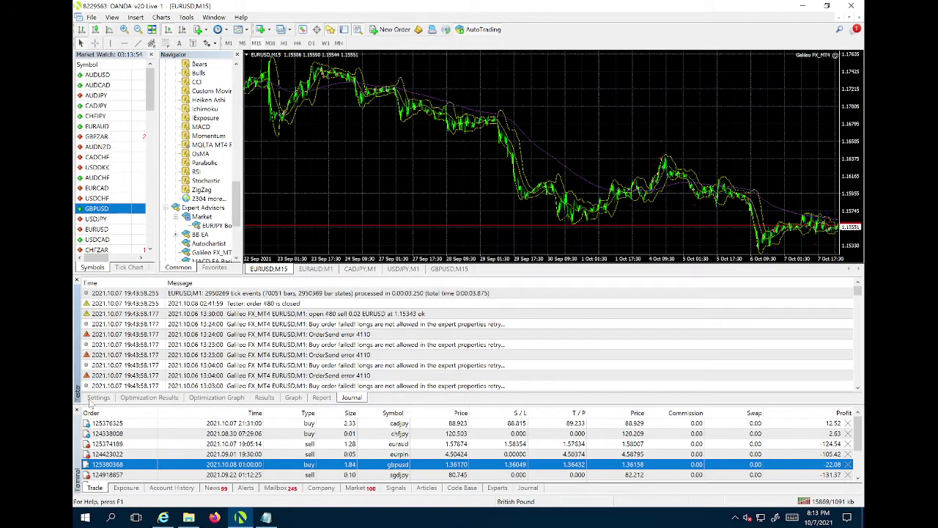
click(93, 398)
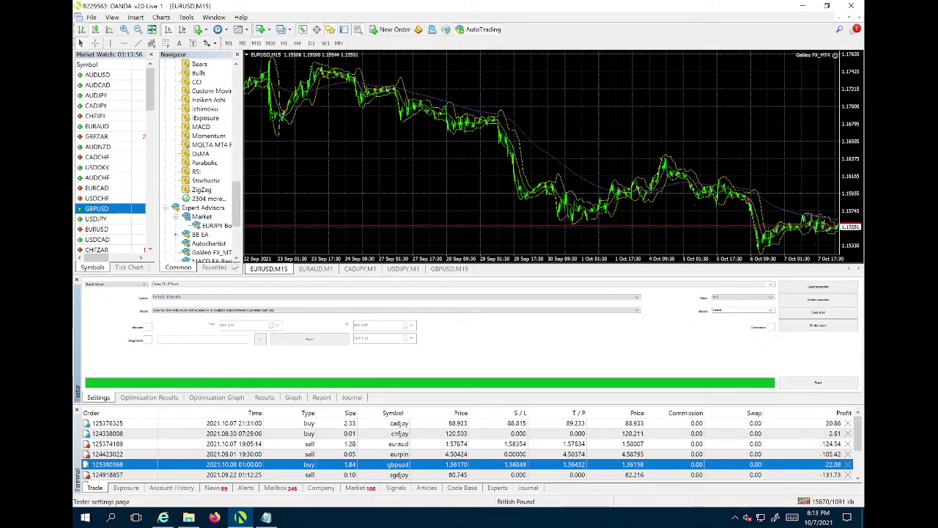
- Limit the backtest to a date range from October 3, 2021 to October 7, 2021
click(148, 327)
click(277, 326)
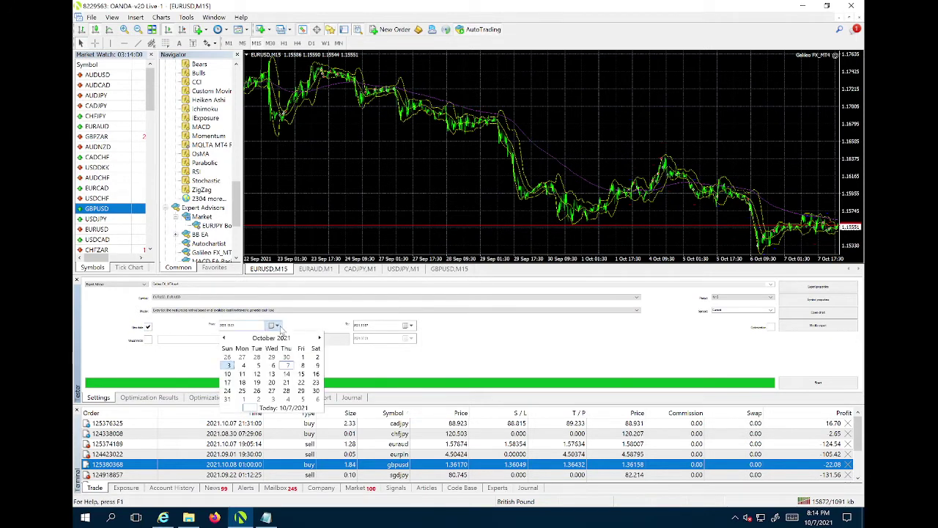
click(228, 365)
click(409, 326)
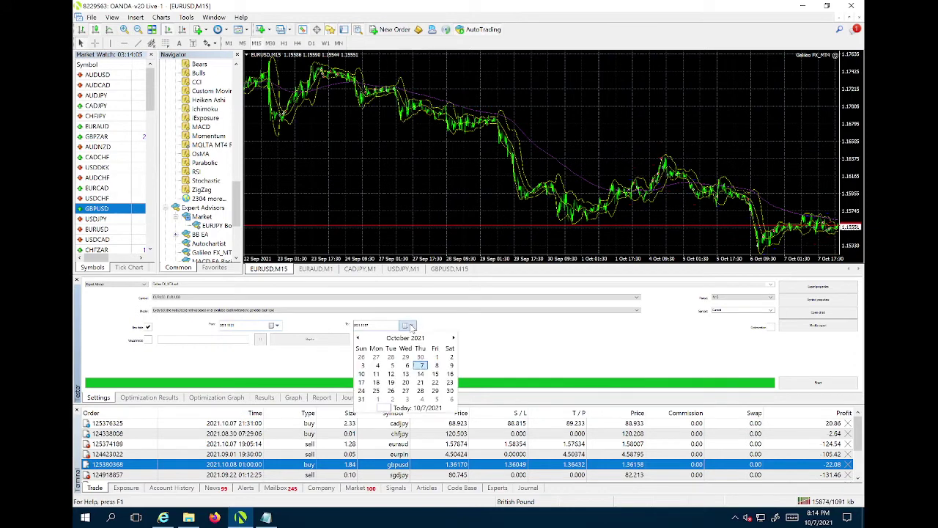
click(421, 367)
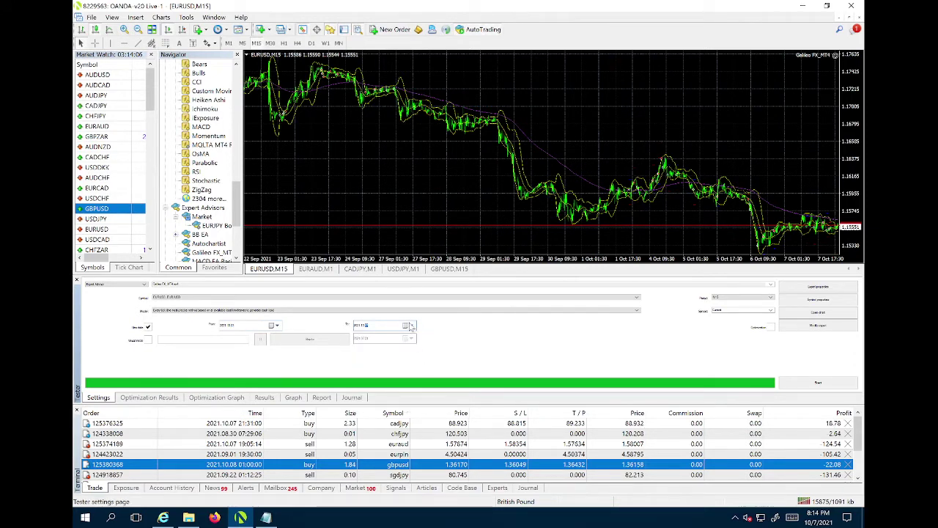
click(409, 325)
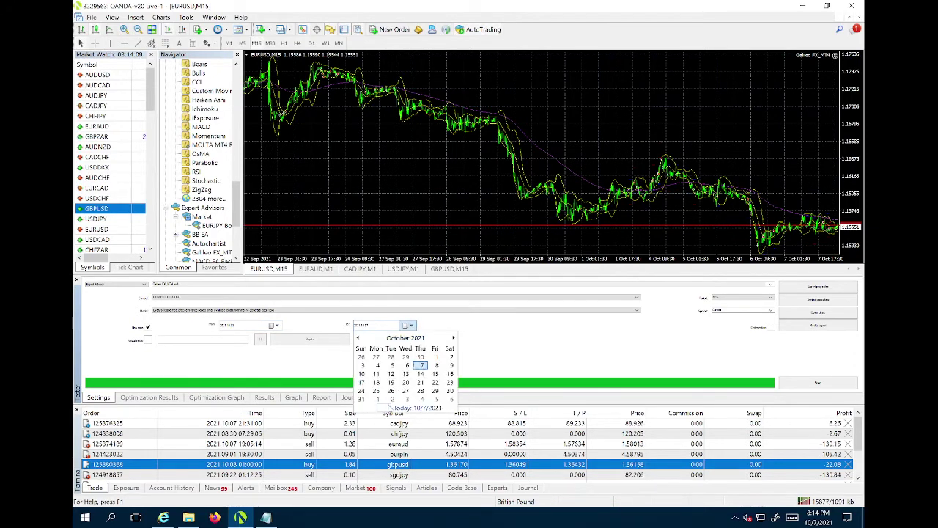
click(391, 411)
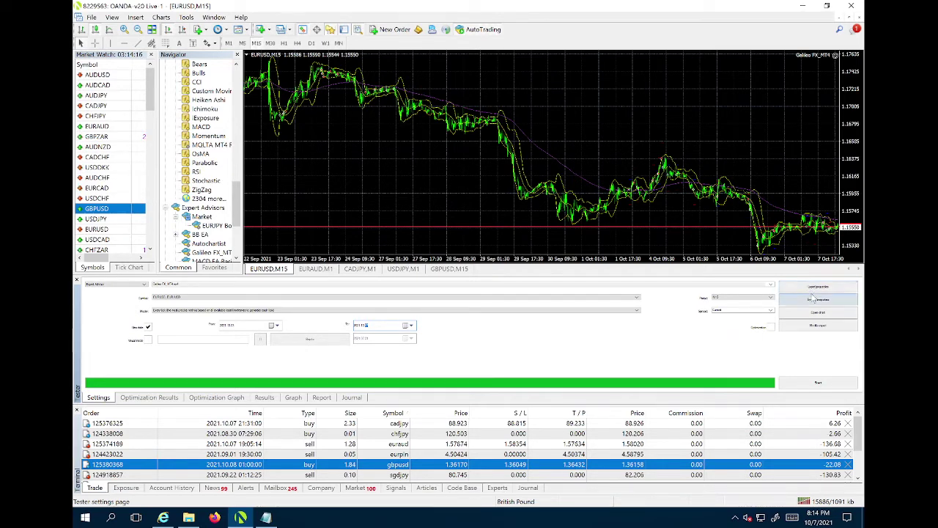
- Set the backtest period to M1
click(742, 297)
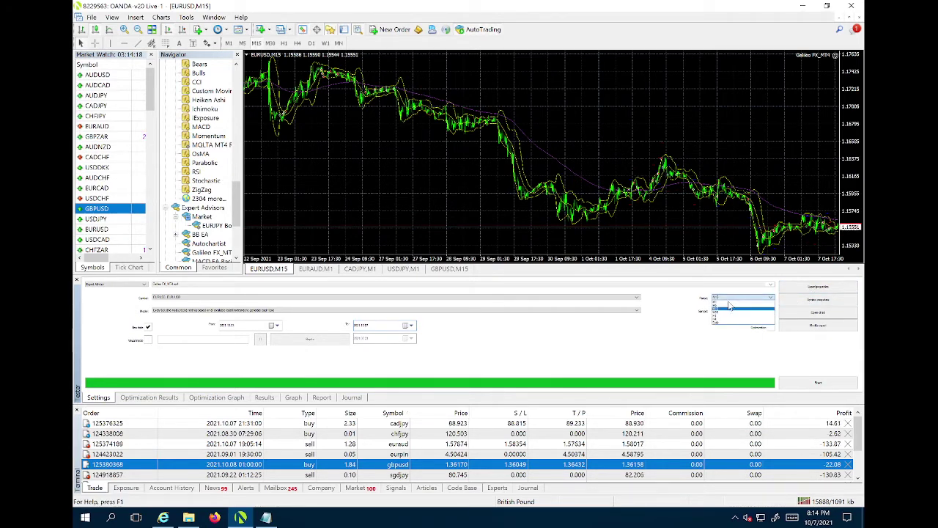
click(730, 304)
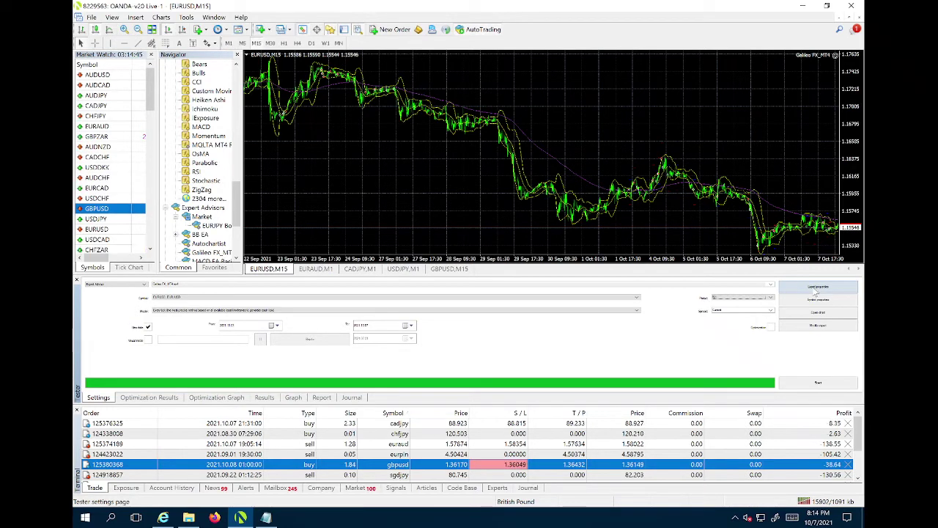
click(726, 301)
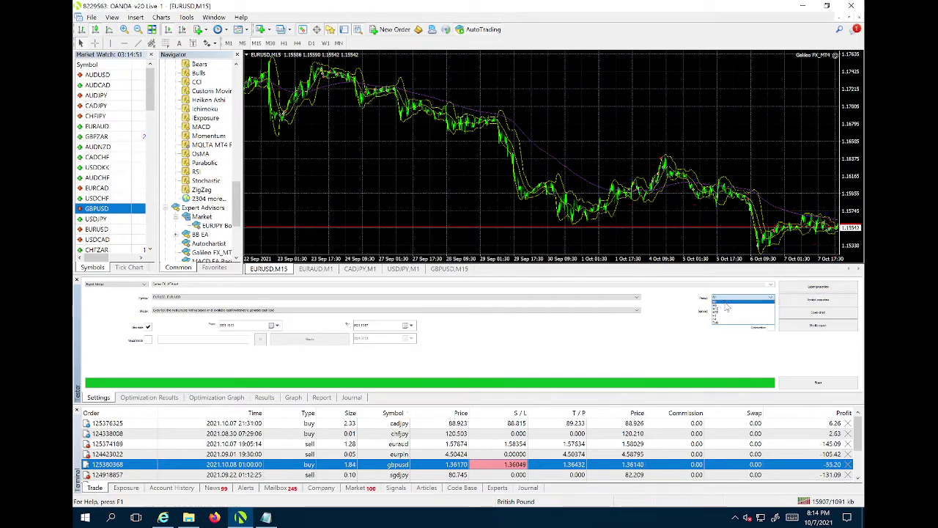
click(726, 302)
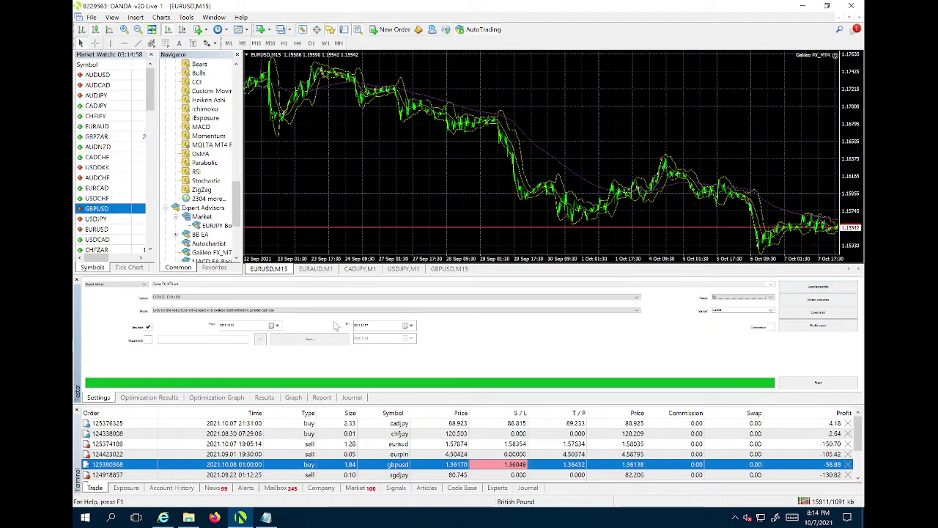
- Choose the Every tick model and the Current spread for the backtest, leaving visual mode off
click(637, 310)
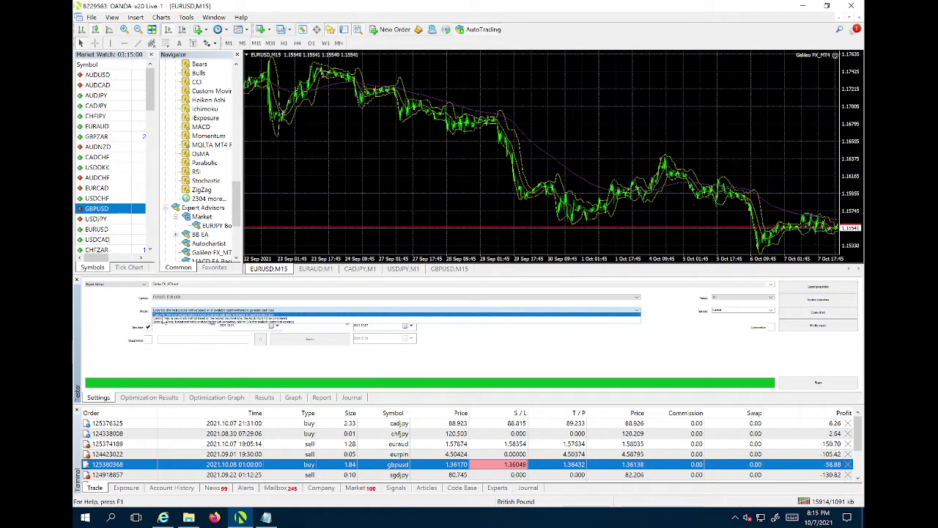
click(166, 313)
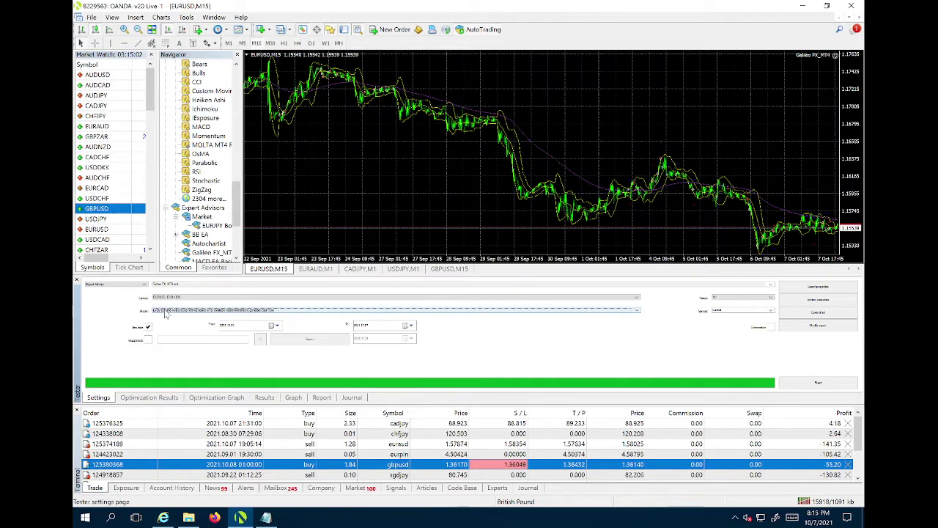
click(149, 340)
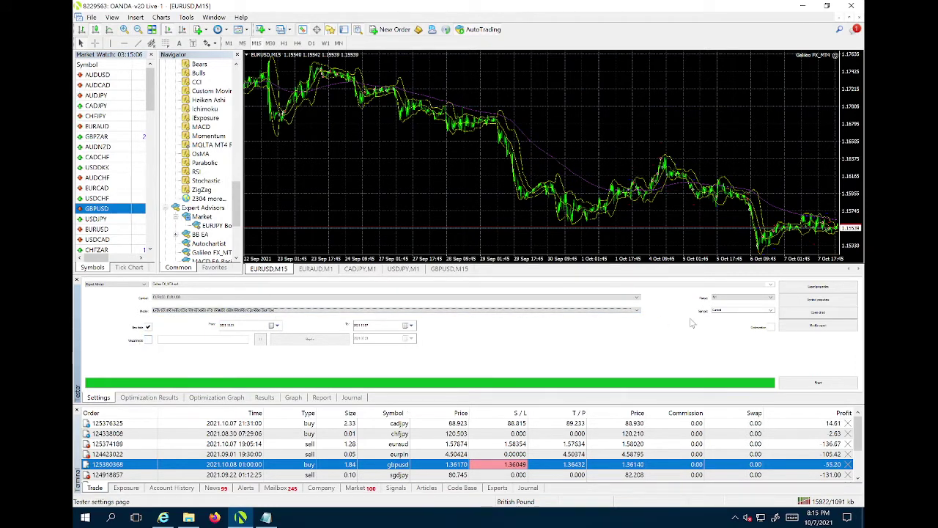
click(734, 311)
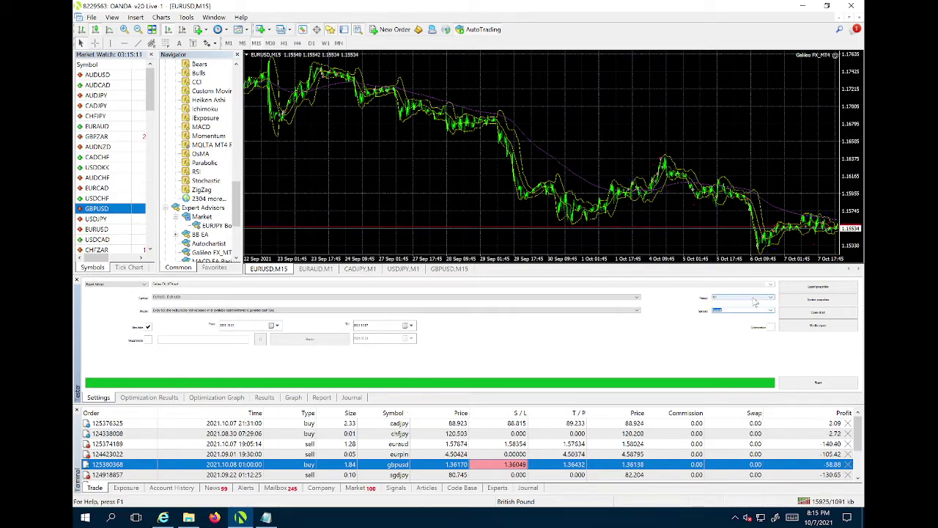
- Open the expert properties and examine the lots, risk, max orders, stop loss, take profit and trailing inputs
click(821, 288)
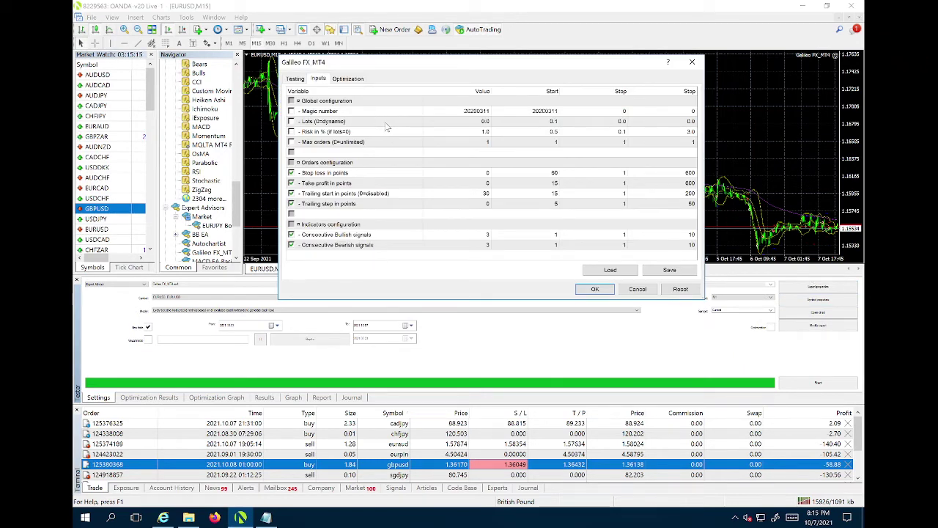
click(480, 124)
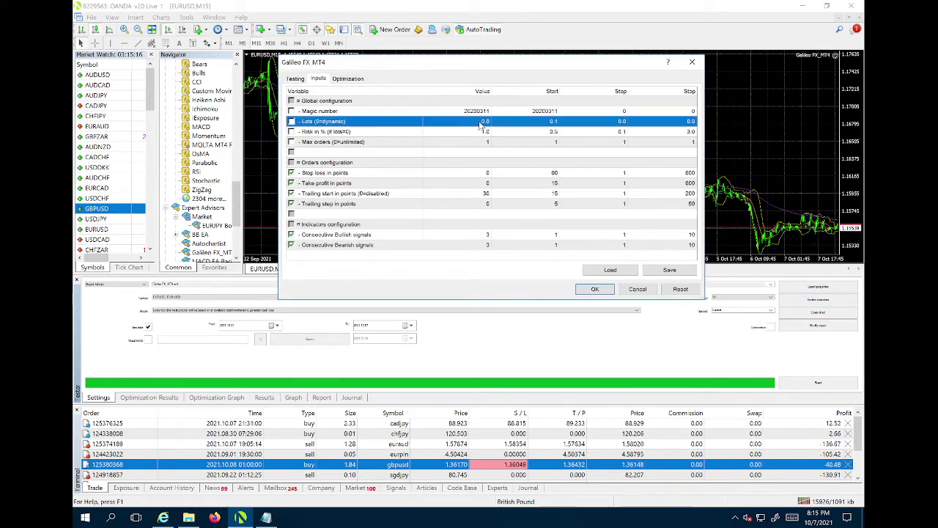
click(360, 132)
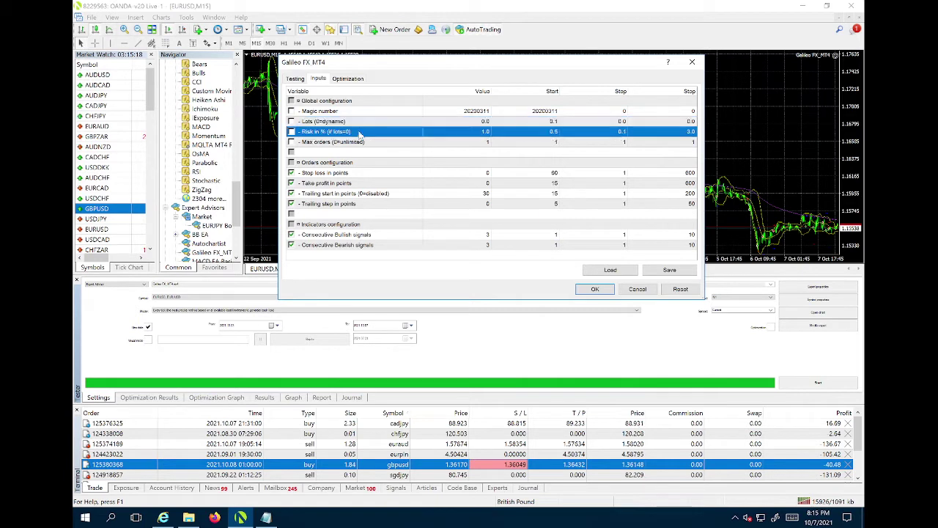
click(292, 132)
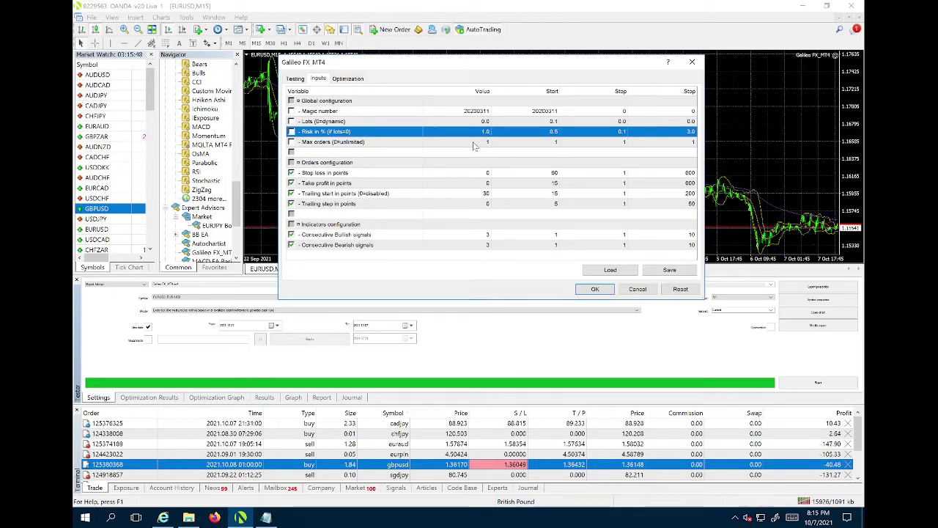
click(472, 143)
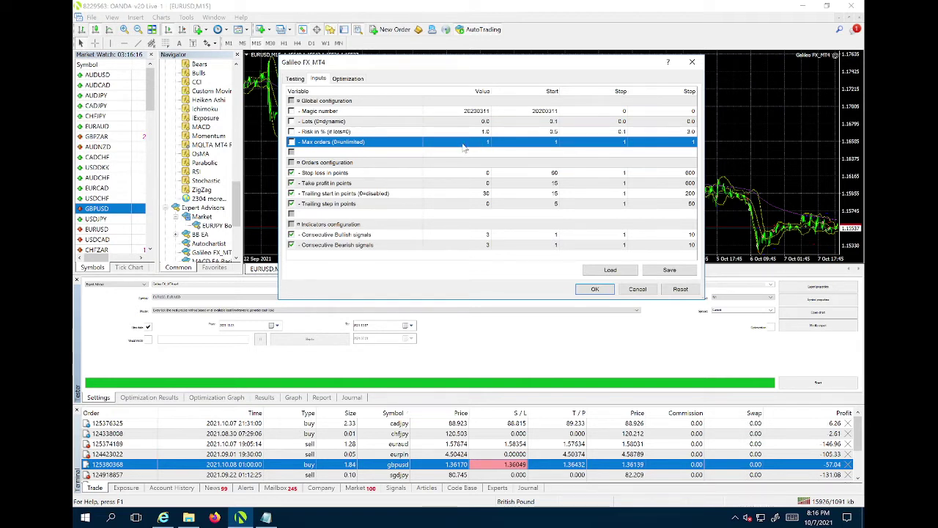
click(489, 145)
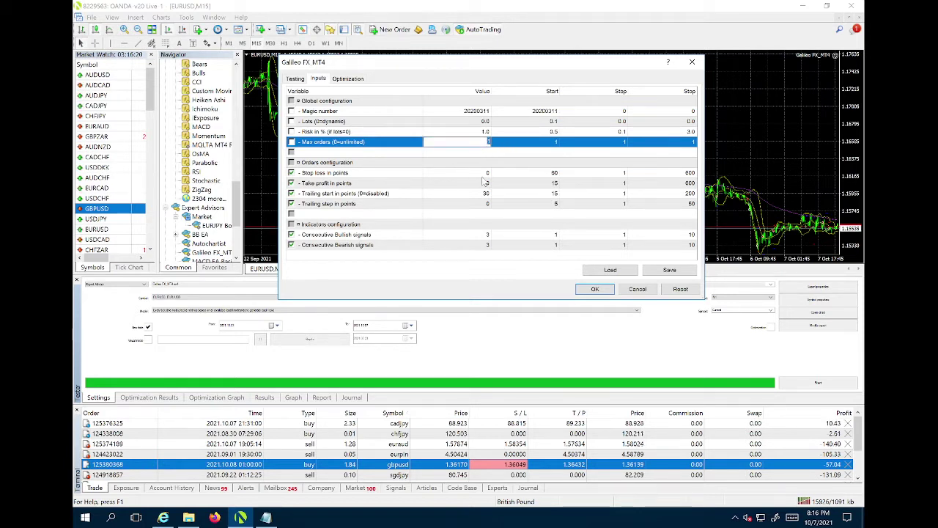
click(478, 174)
click(482, 184)
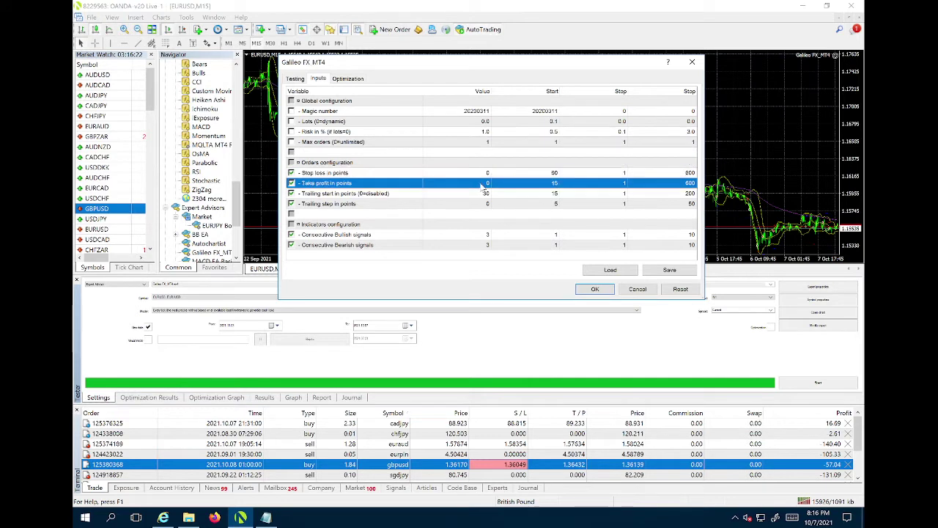
click(469, 195)
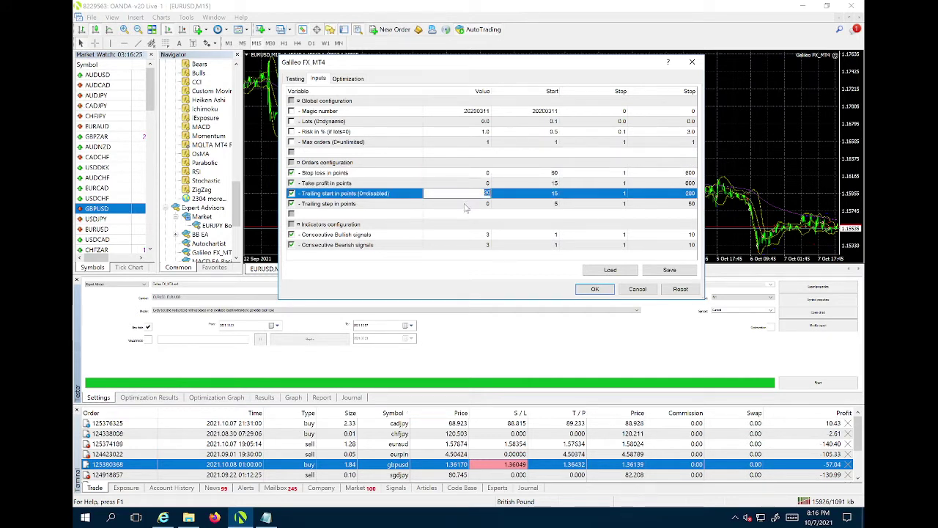
click(465, 206)
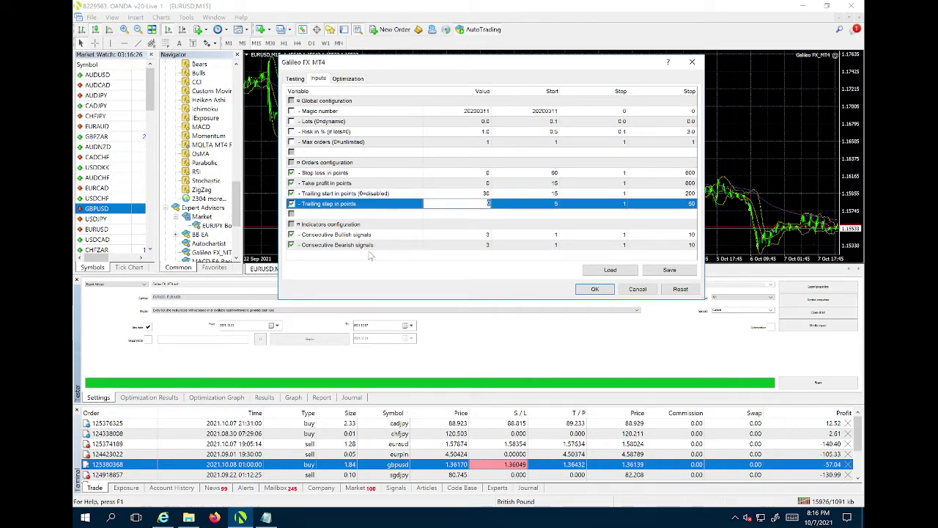
- Set the values of both Consecutive Bullish signals and Consecutive Bearish signals to 5
click(488, 235)
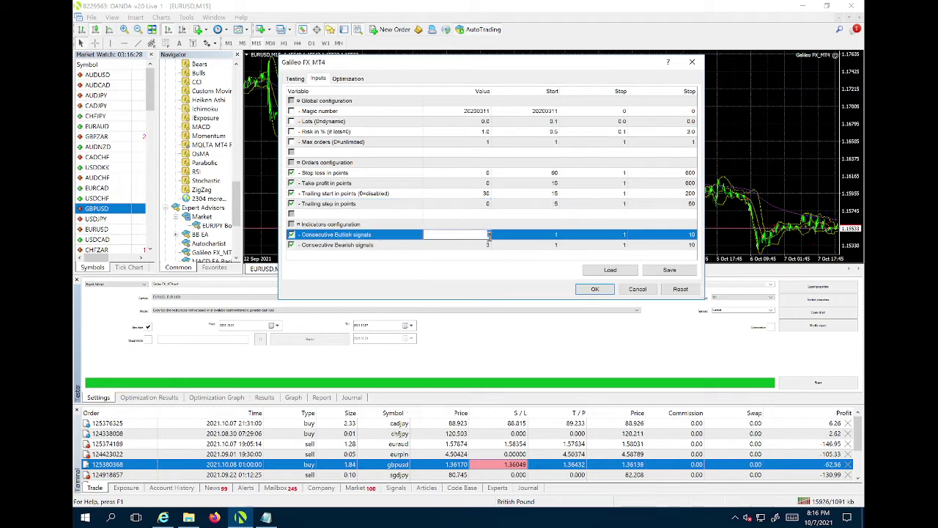
click(489, 246)
text(5)
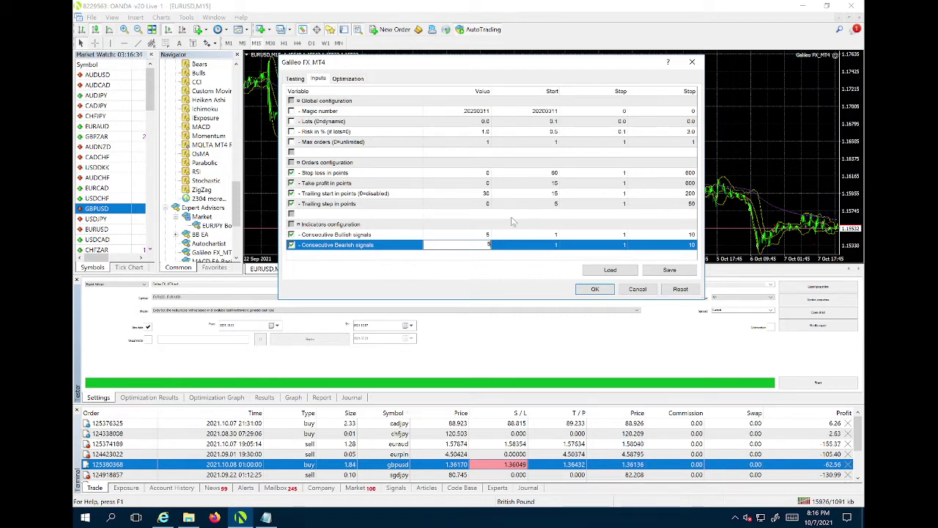
- Set the expert's tested positions to Long only and accept the properties
click(479, 235)
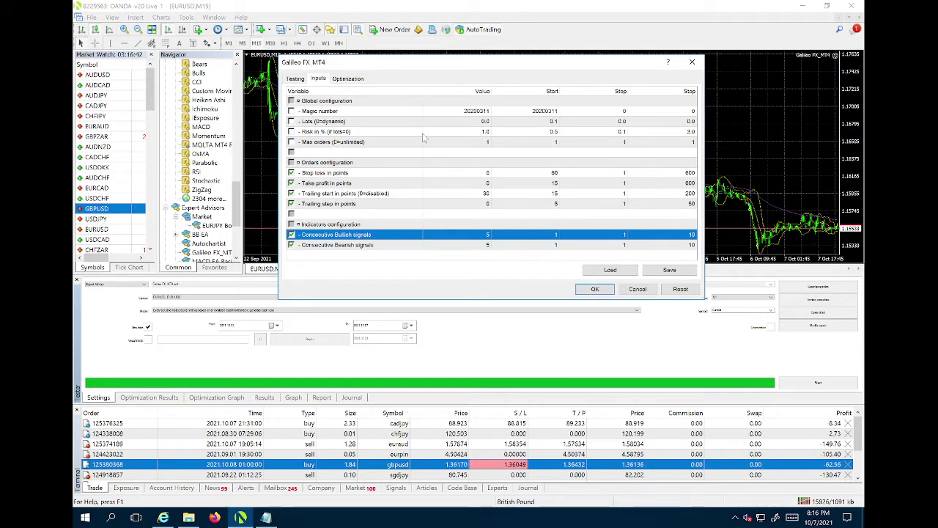
click(294, 79)
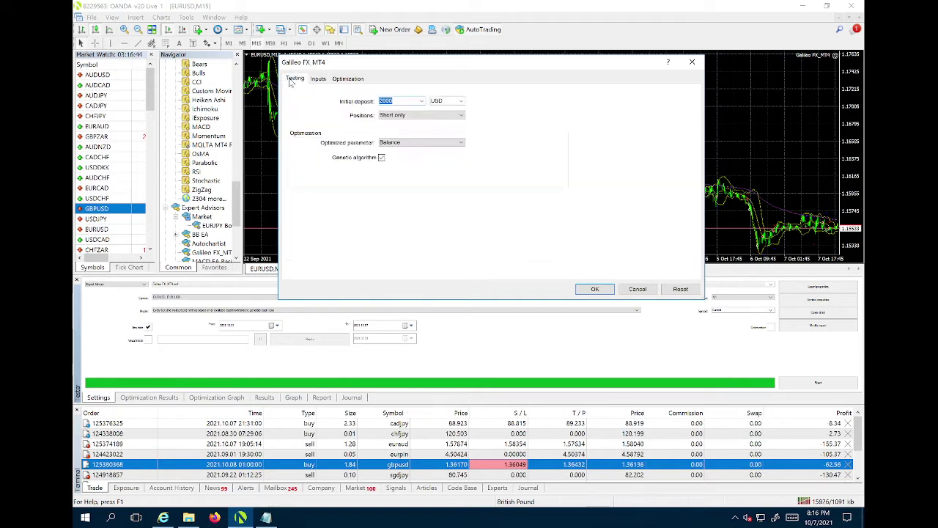
click(393, 115)
click(394, 126)
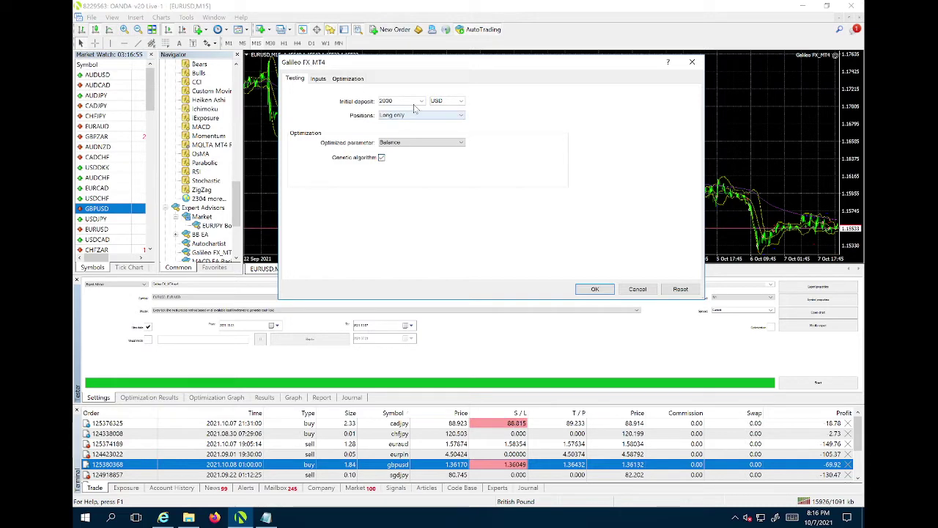
click(594, 289)
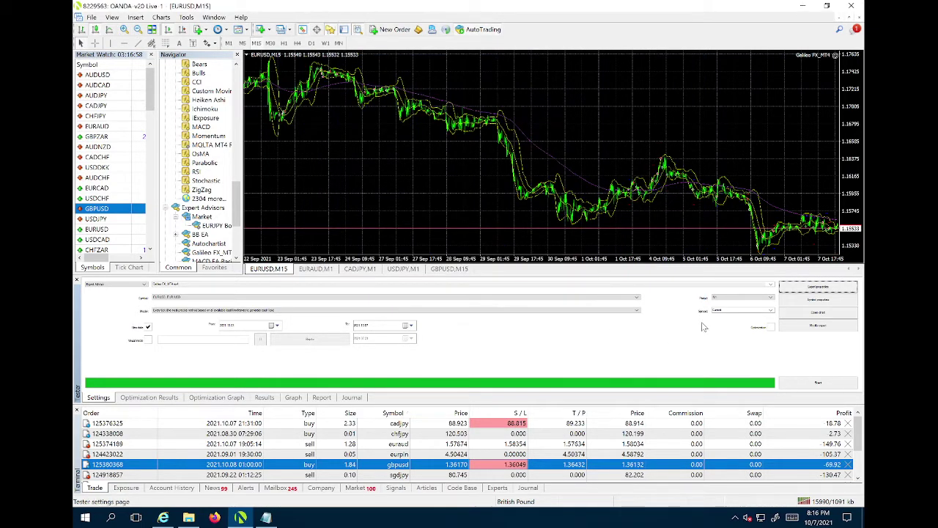
- Reopen the expert properties and review the testing options and input values, including the trailing and consecutive signal settings
click(797, 286)
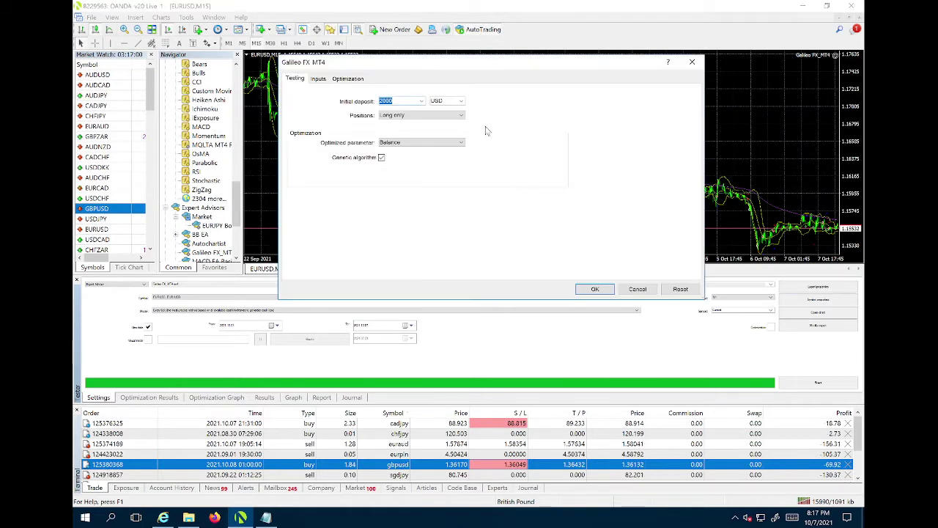
click(323, 79)
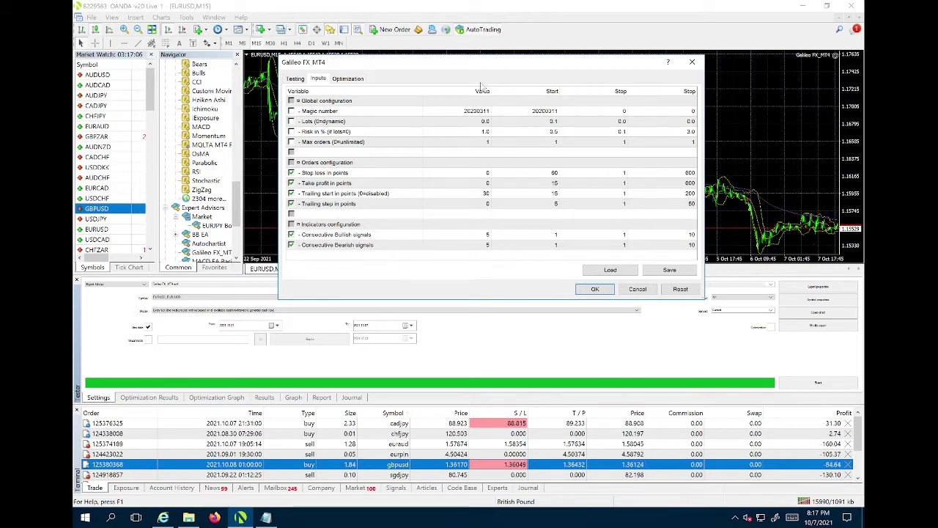
click(369, 115)
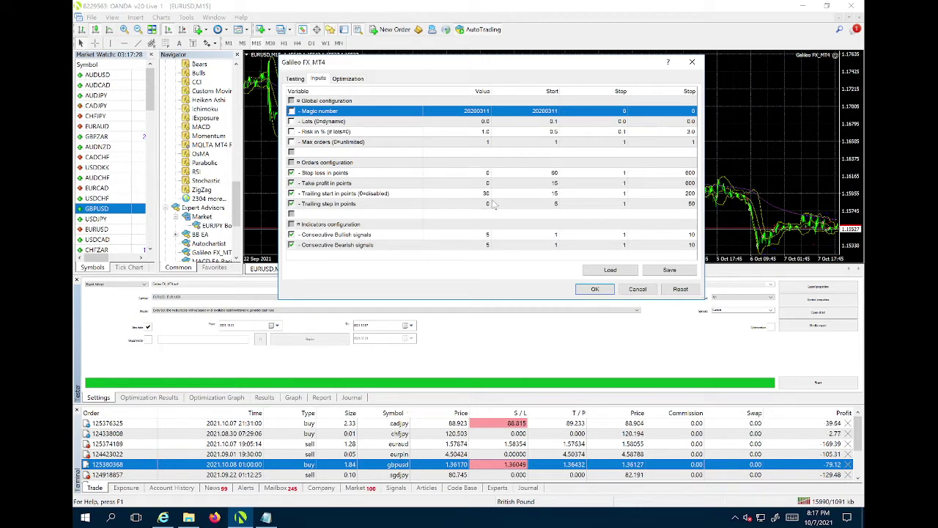
click(593, 289)
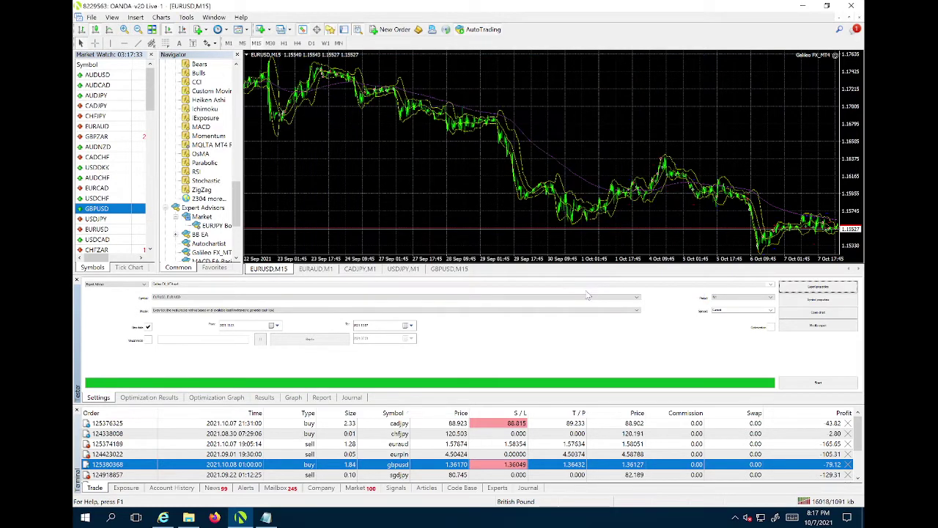
- Run the Long only backtest and examine the closing trades and balance in its results
click(794, 384)
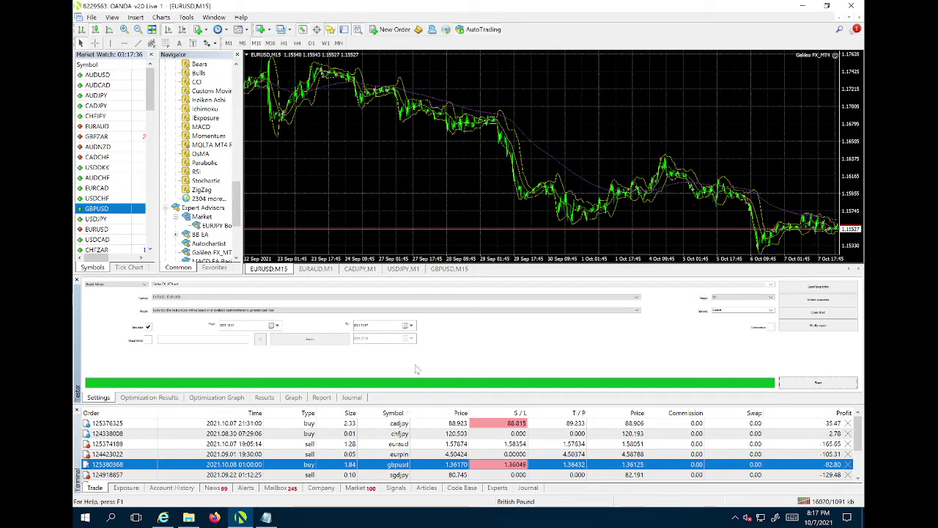
click(271, 398)
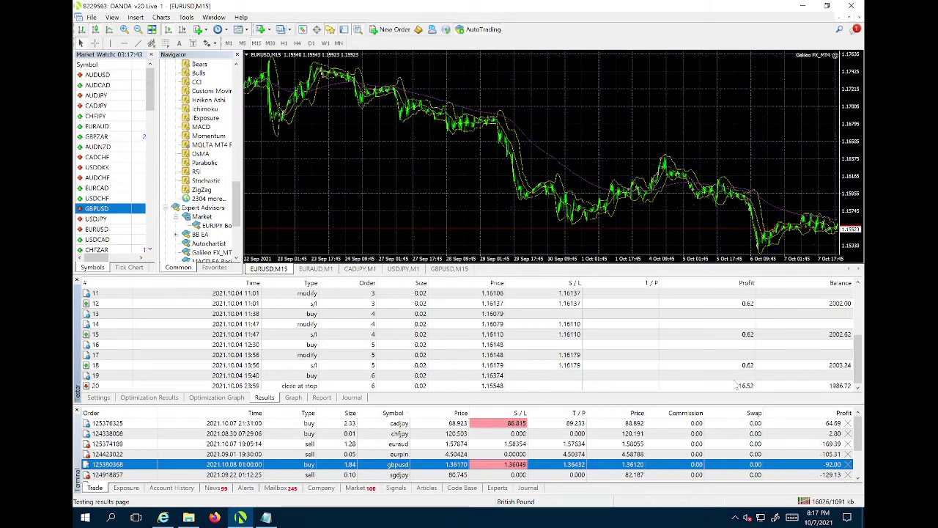
click(400, 384)
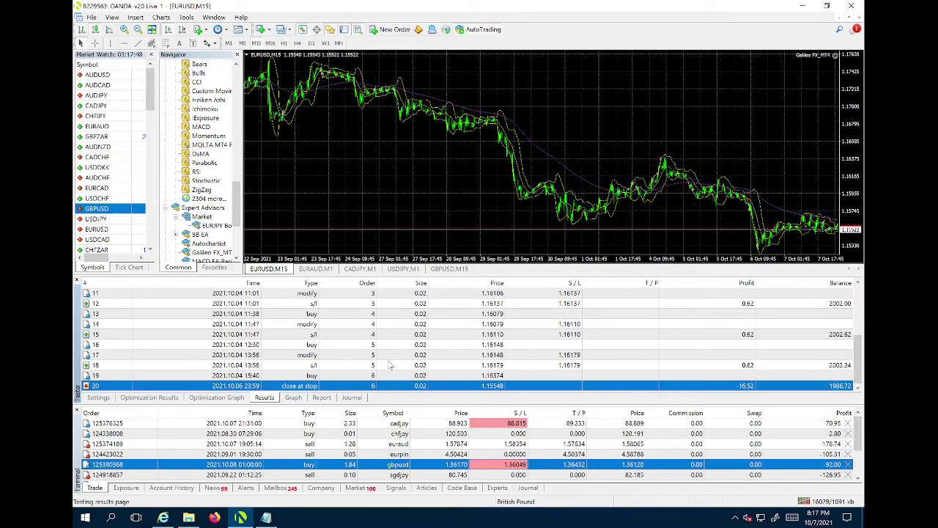
click(315, 365)
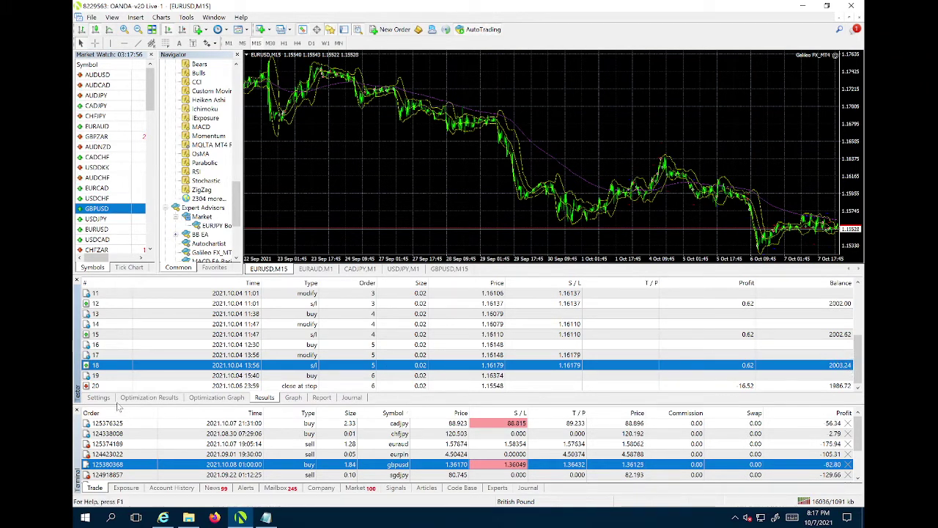
- Change the expert's tested positions to Short only and accept the properties
click(98, 398)
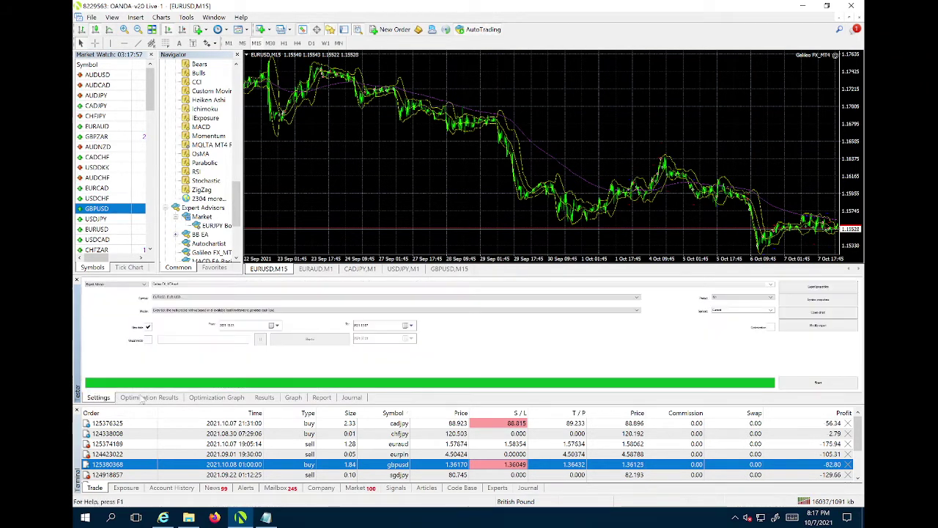
click(814, 288)
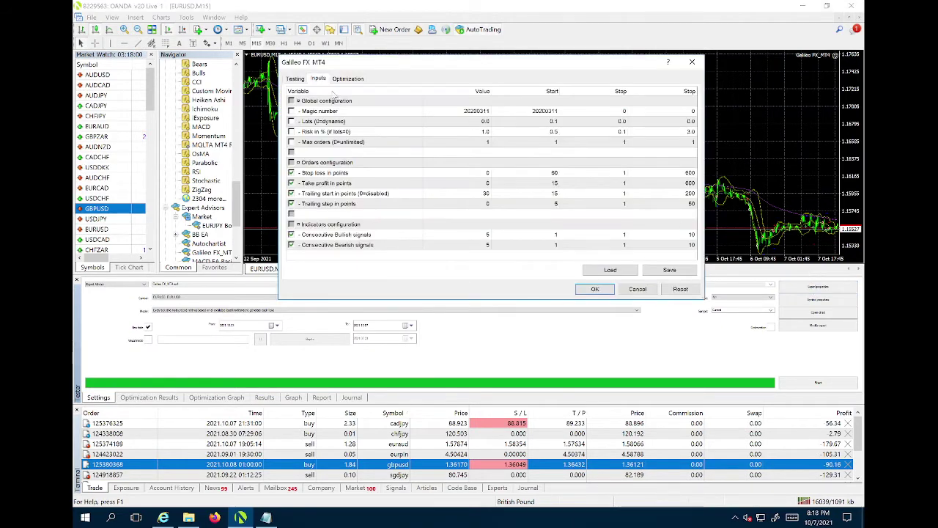
click(297, 78)
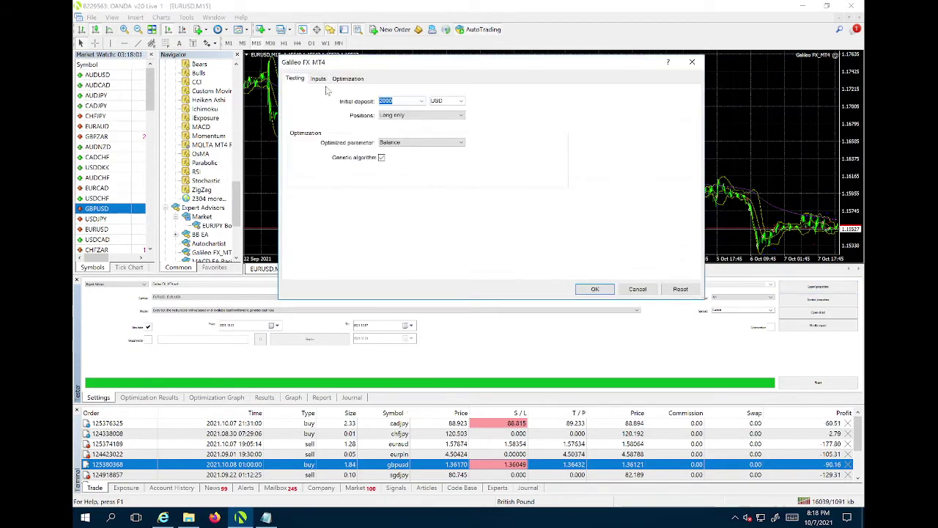
click(390, 115)
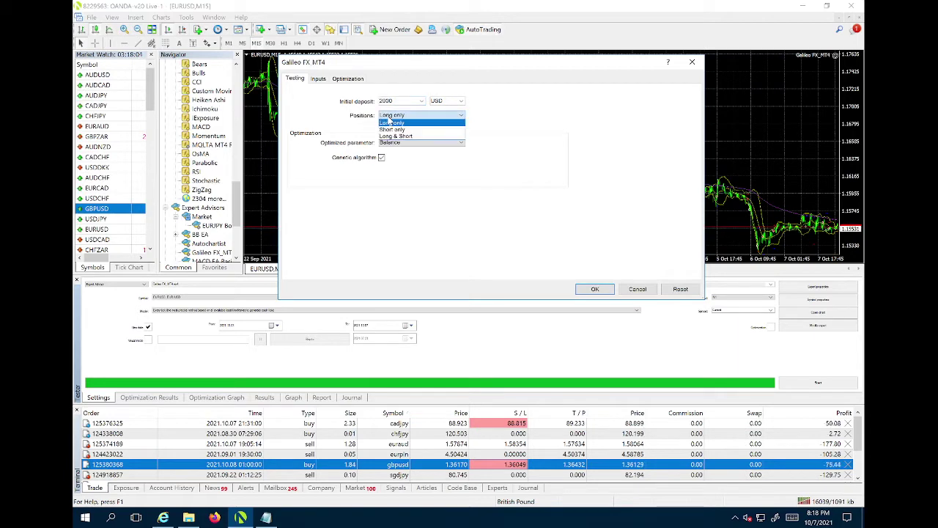
click(407, 130)
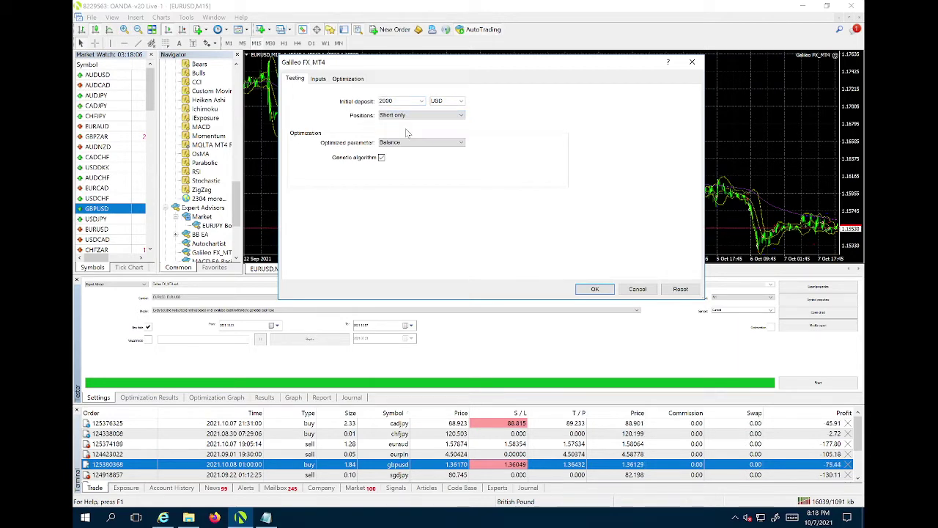
click(596, 290)
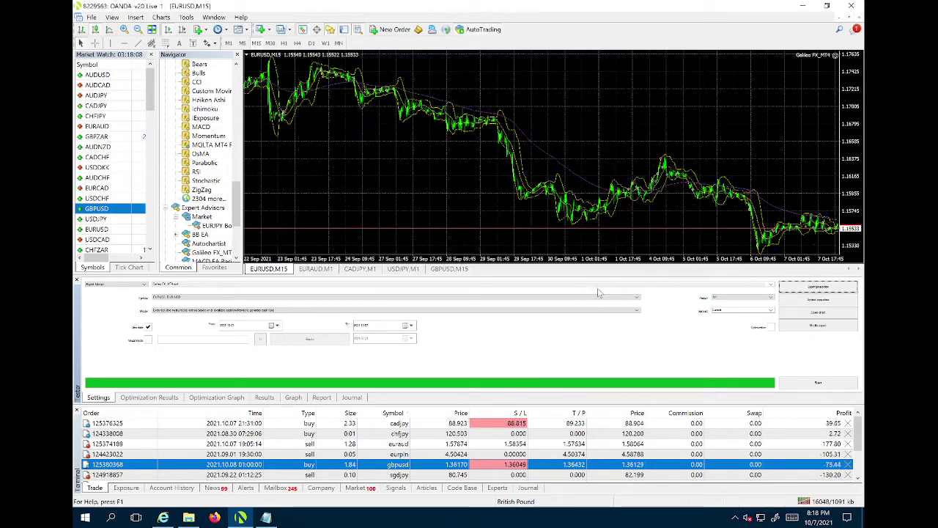
- Run the Short only backtest and examine the final balances in its results
click(812, 383)
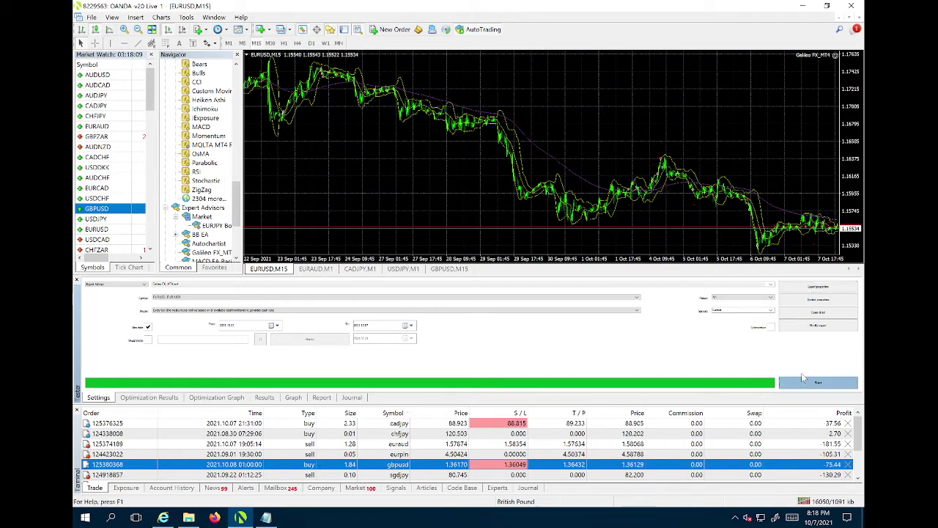
click(265, 398)
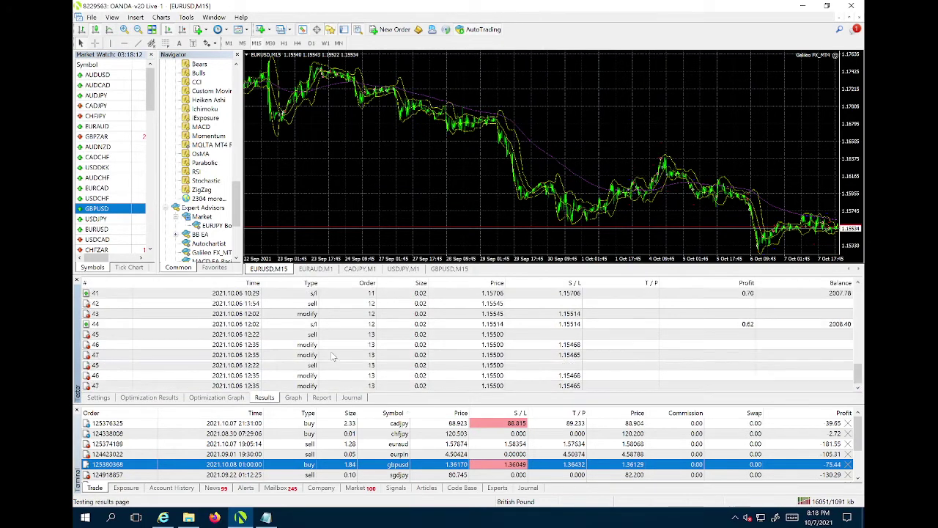
click(845, 367)
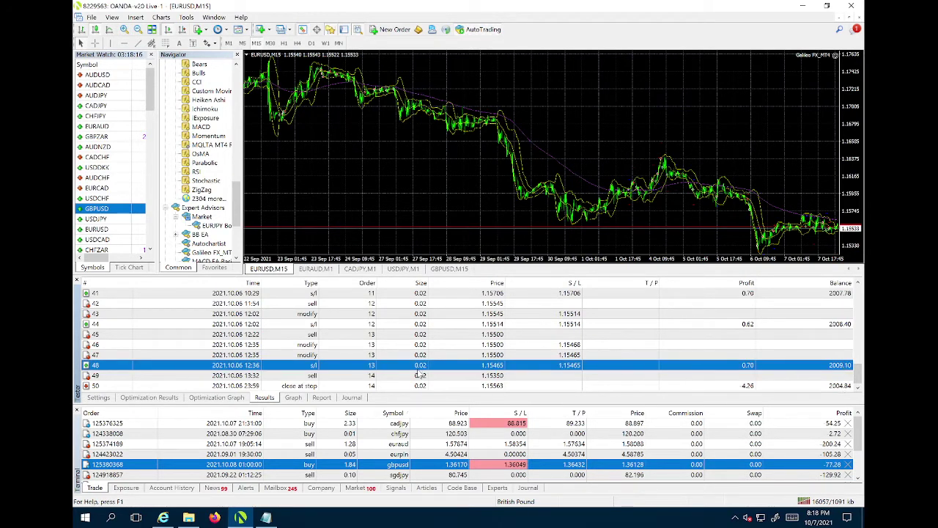
- Set the expert's tested positions to Long & Short, then rerun the backtest and view its results
click(98, 397)
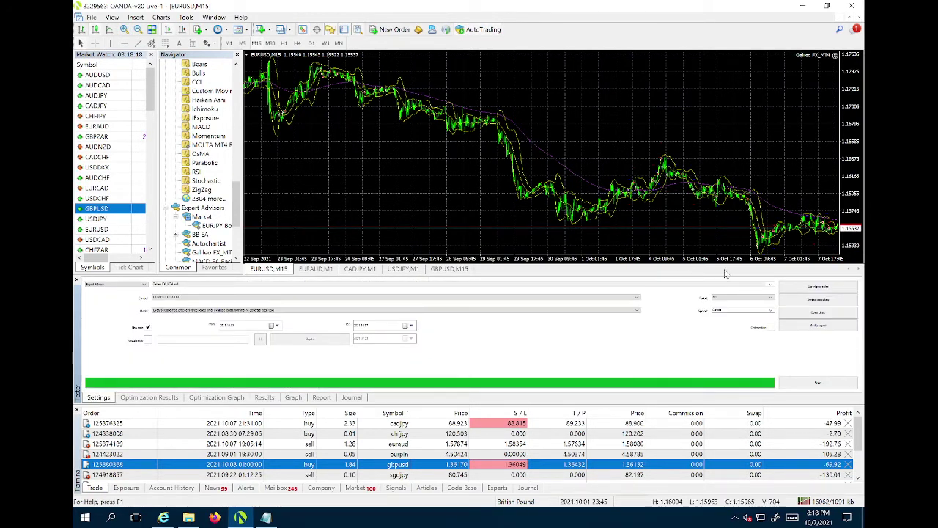
click(802, 288)
click(402, 115)
click(401, 141)
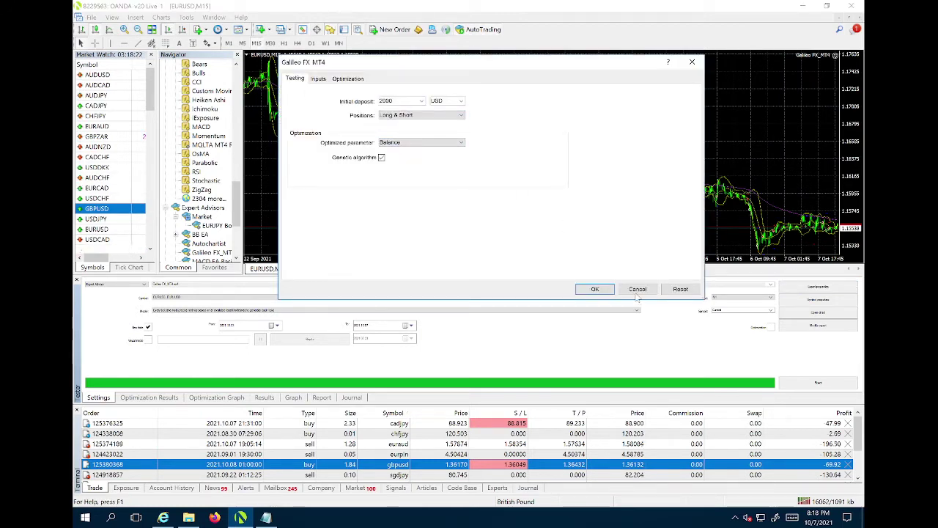
click(595, 290)
click(792, 383)
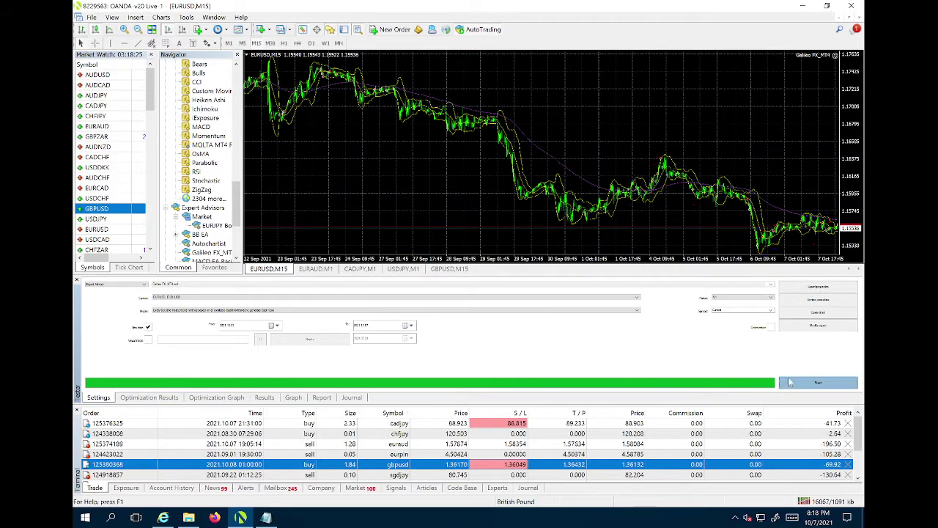
click(265, 398)
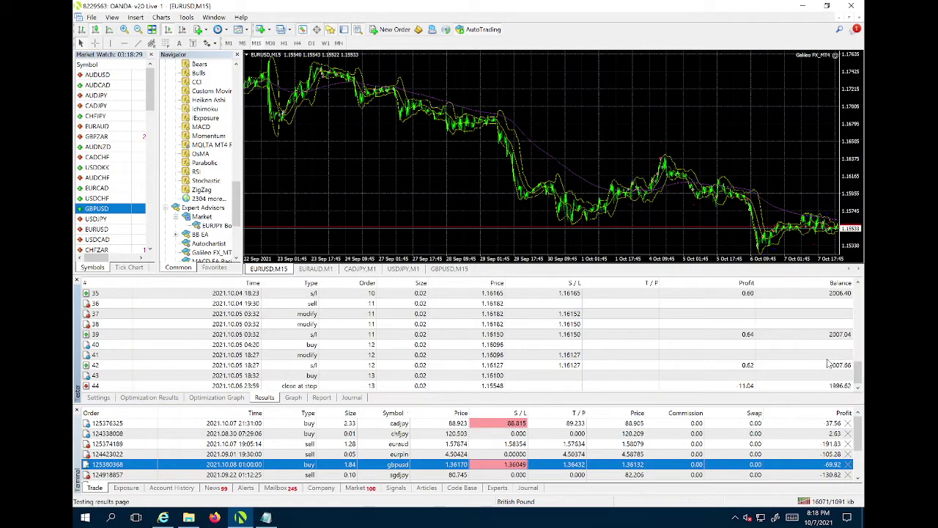
- Return the tested positions to Short only, check the expert inputs, and view the backtest results
click(98, 397)
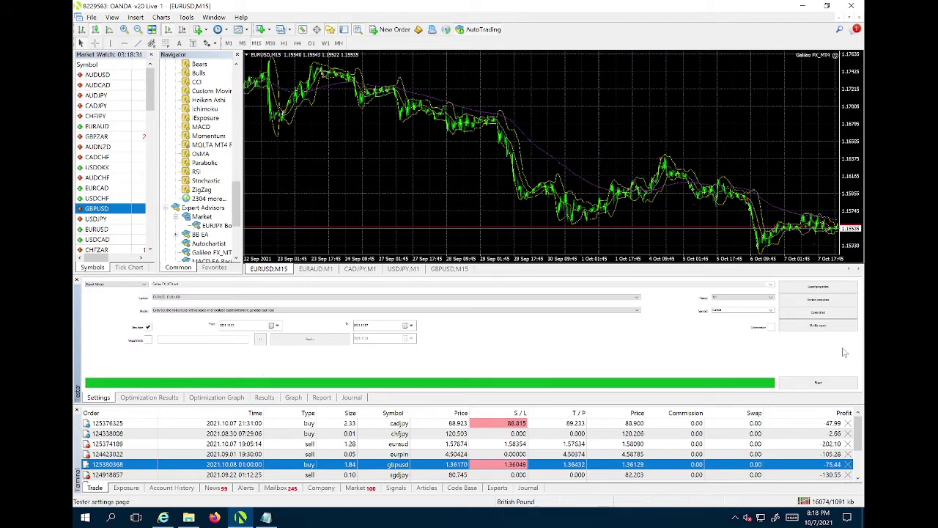
click(818, 287)
click(429, 118)
click(420, 130)
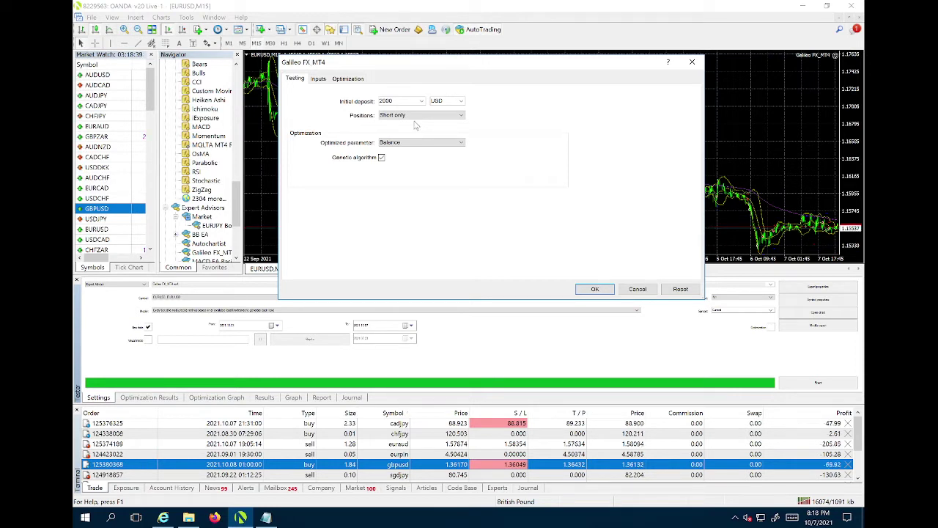
click(319, 79)
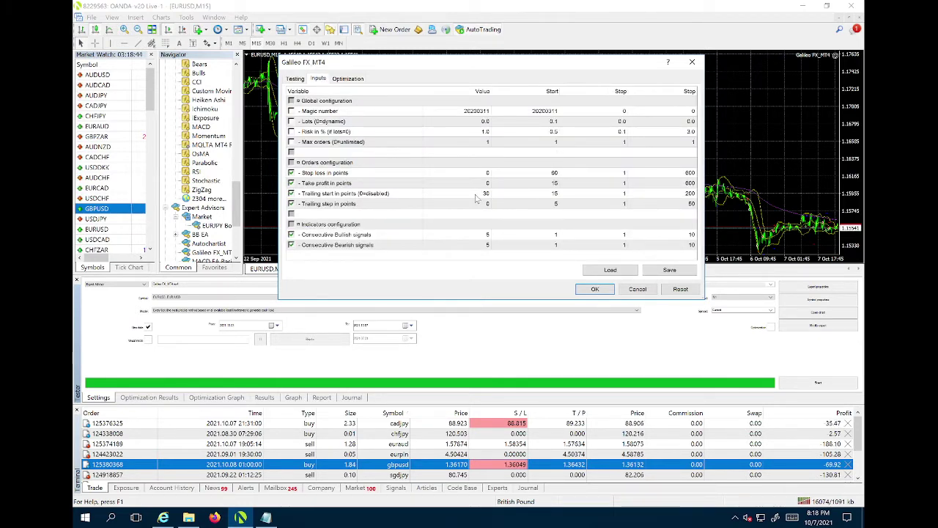
click(592, 290)
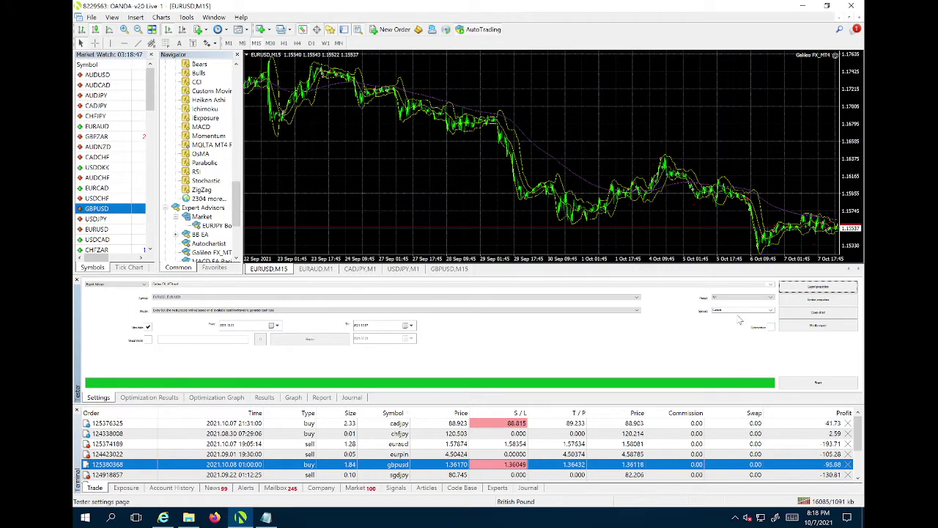
click(264, 398)
- Set the backtest period to M5, then rerun the test and view its results
click(98, 398)
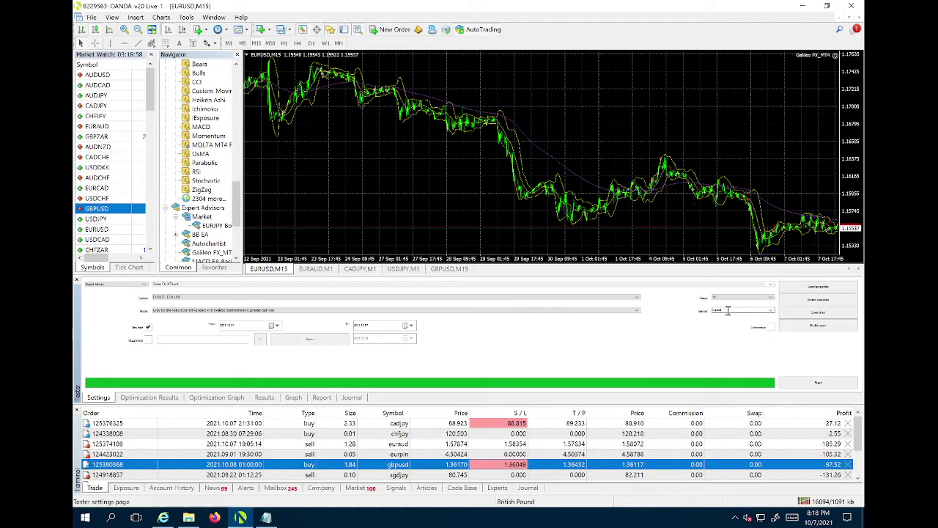
click(741, 297)
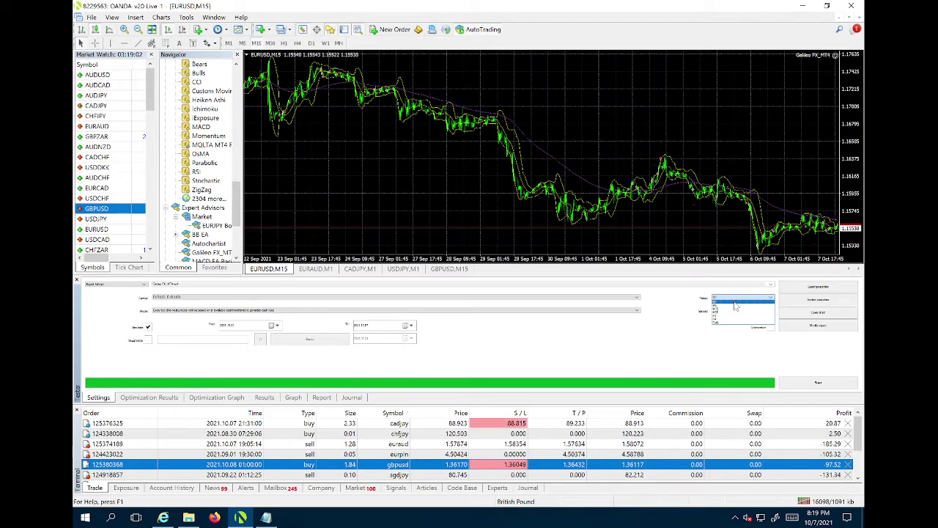
click(736, 308)
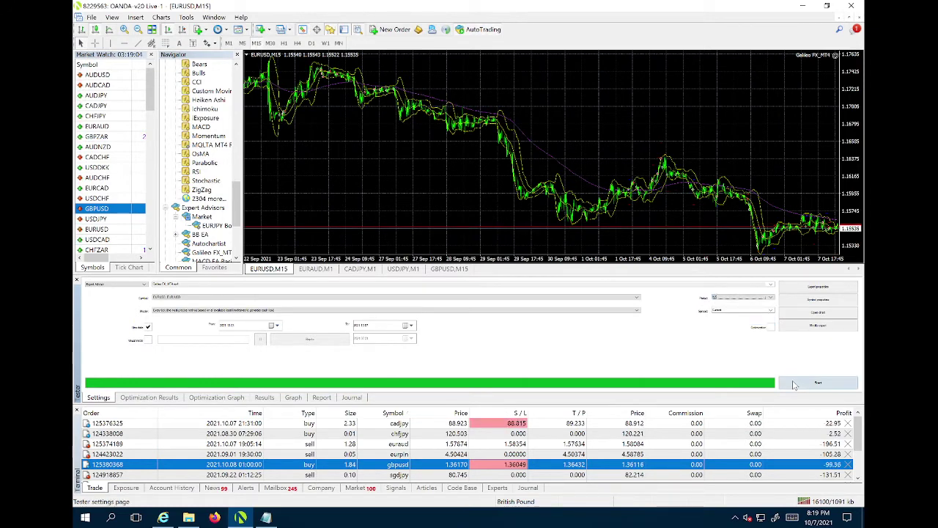
click(794, 386)
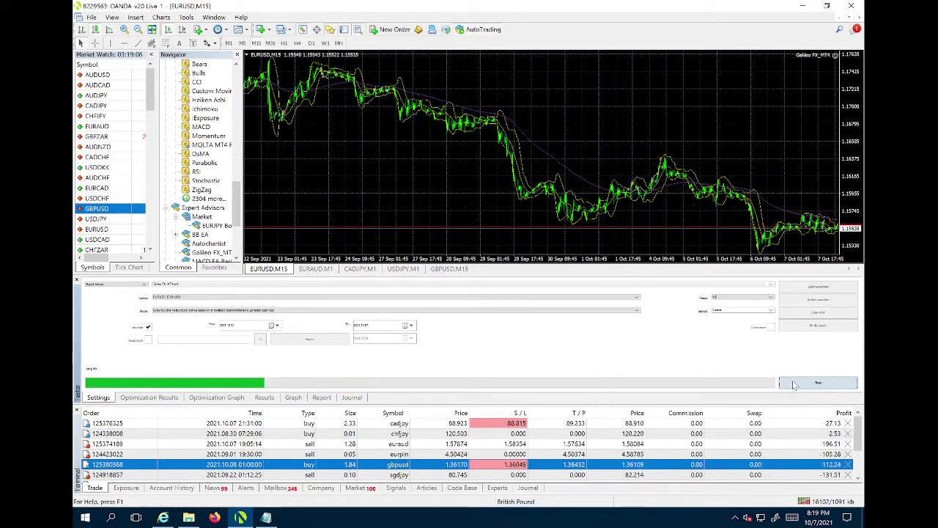
click(265, 397)
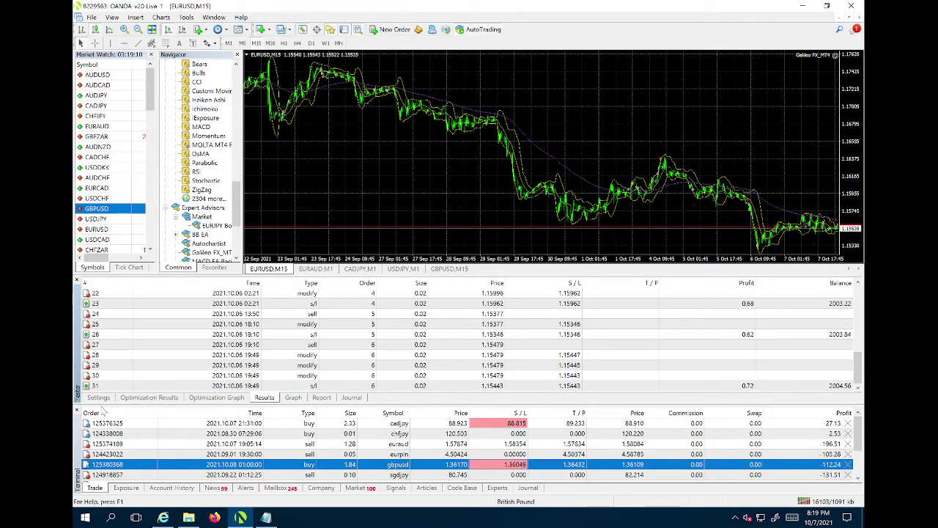
- Set the backtest period to M15 and rerun the test
click(98, 397)
click(733, 298)
click(726, 309)
click(818, 382)
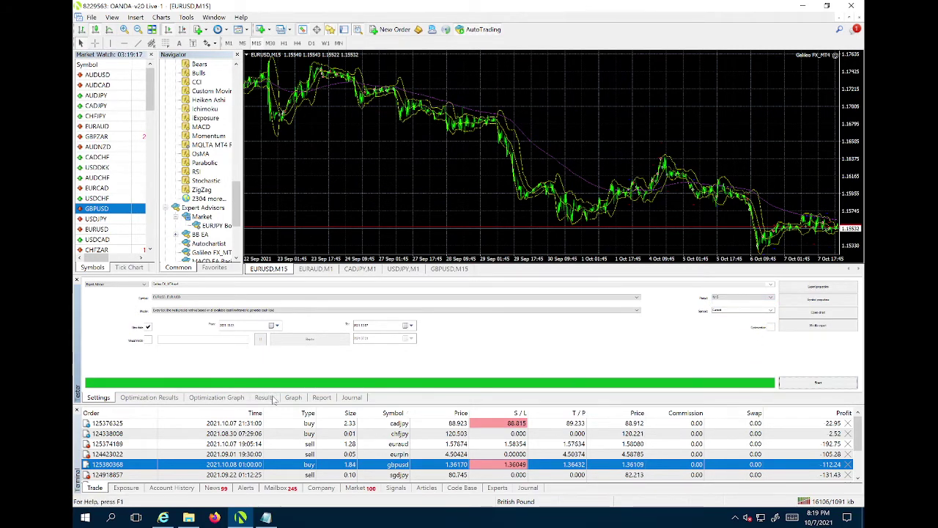
- View the M15 backtest results, then set the backtest period to M5
click(270, 398)
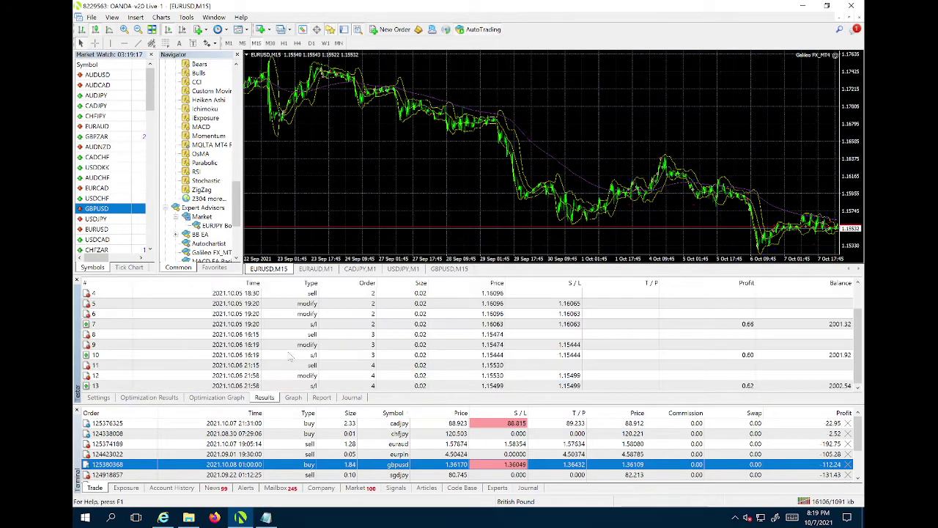
click(104, 398)
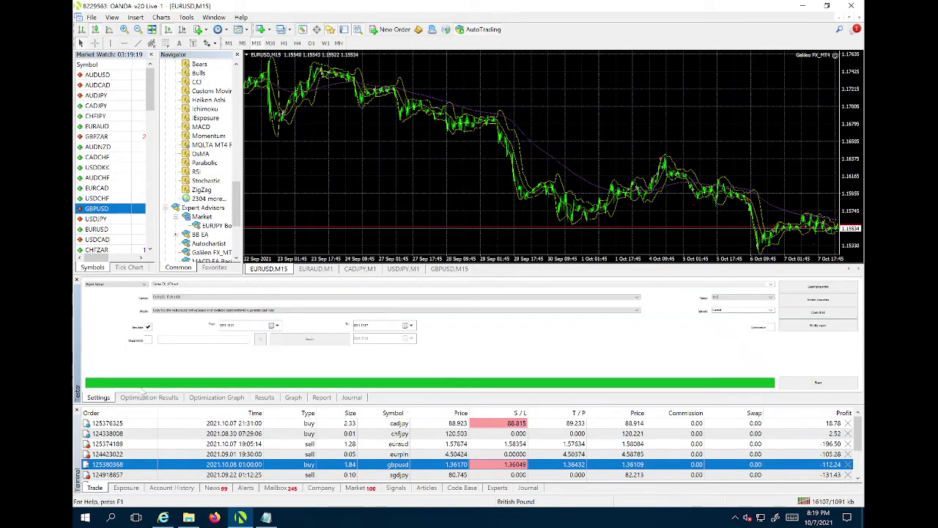
click(757, 300)
click(726, 311)
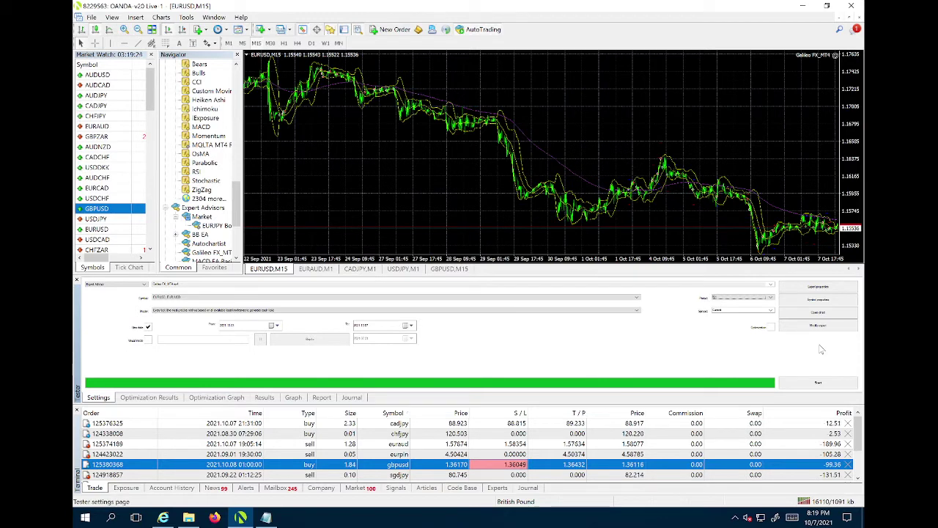
- Check the expert's input values and enable optimization for the test
click(797, 289)
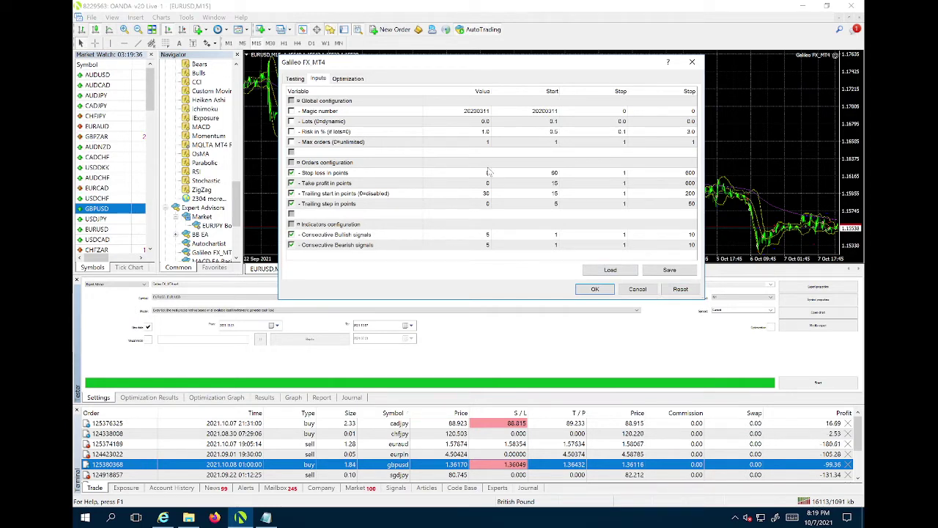
click(590, 290)
click(771, 328)
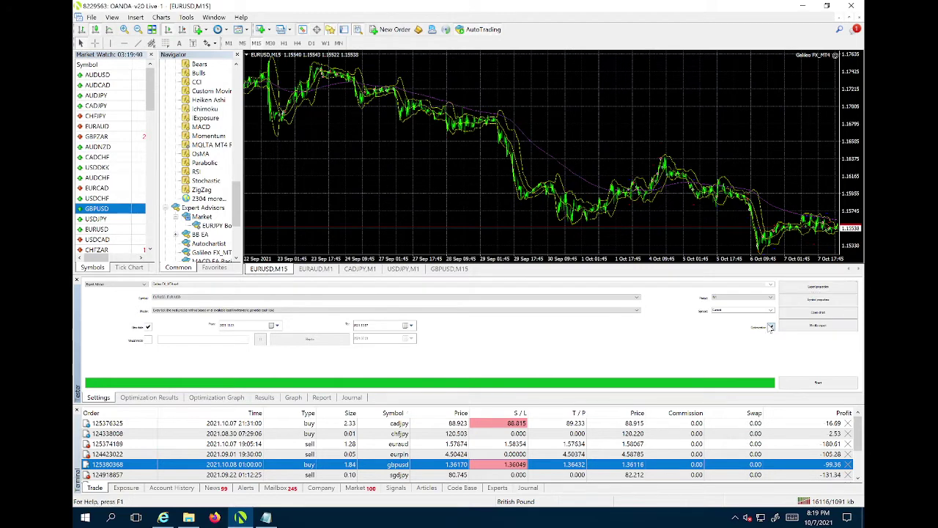
- Set the optimization start value to 5 for both Consecutive Bullish signals and Consecutive Bearish signals
click(799, 288)
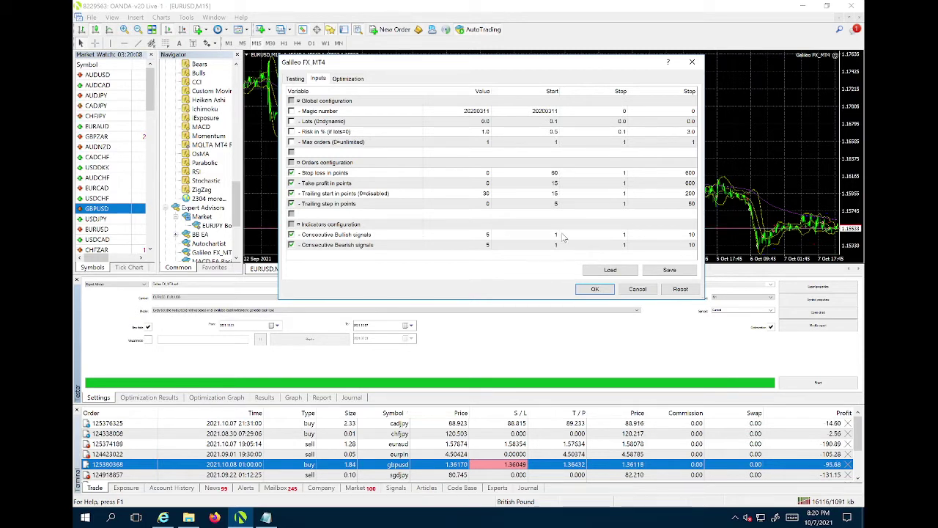
click(555, 235)
click(556, 235)
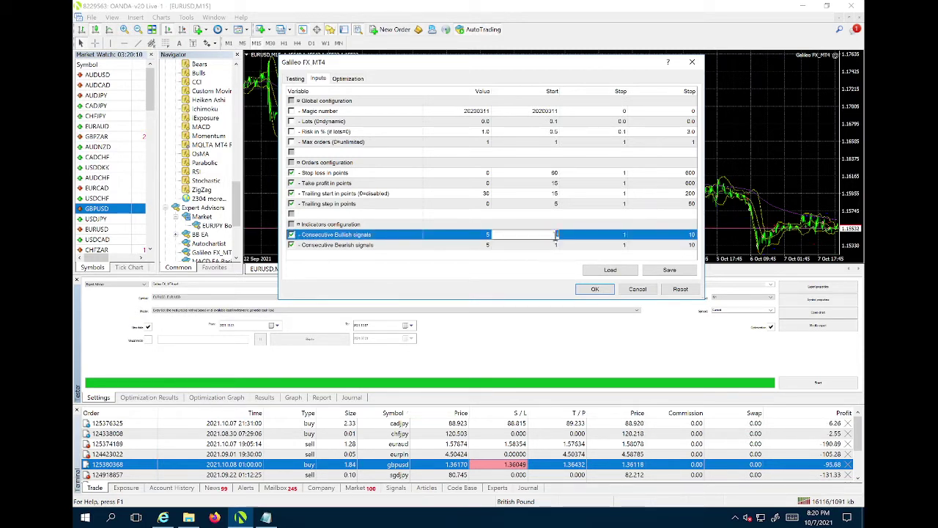
text(5)
click(557, 244)
click(557, 244)
text(5)
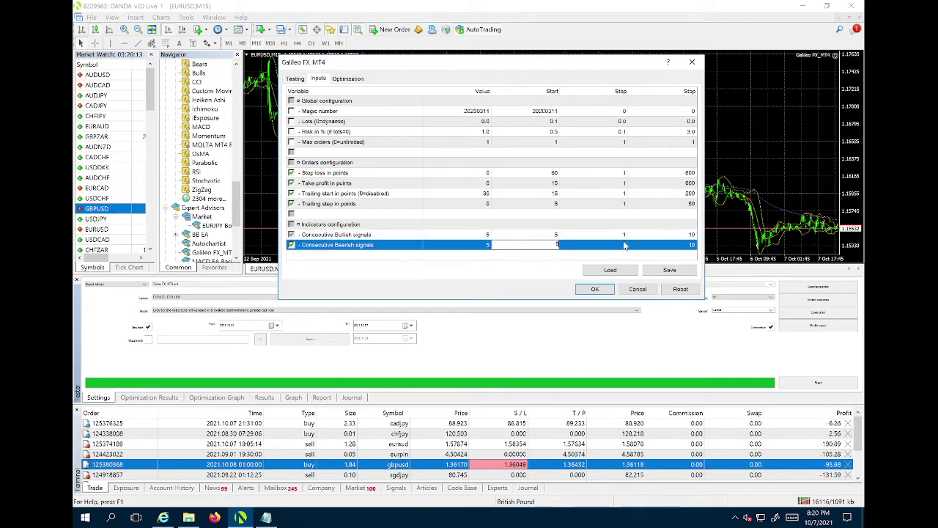
click(538, 235)
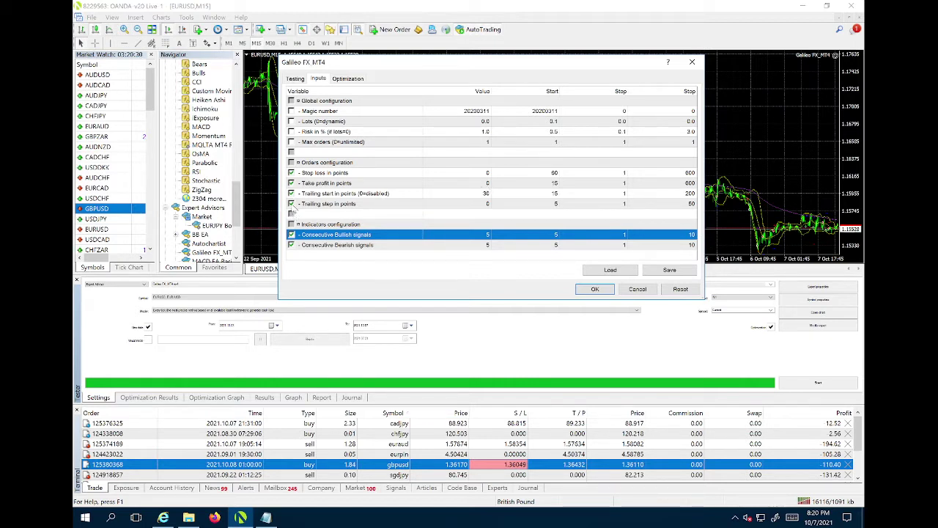
- Exclude Trailing step, Trailing start, Take profit and Stop loss from the optimization and accept the expert properties
click(297, 204)
click(296, 193)
click(292, 184)
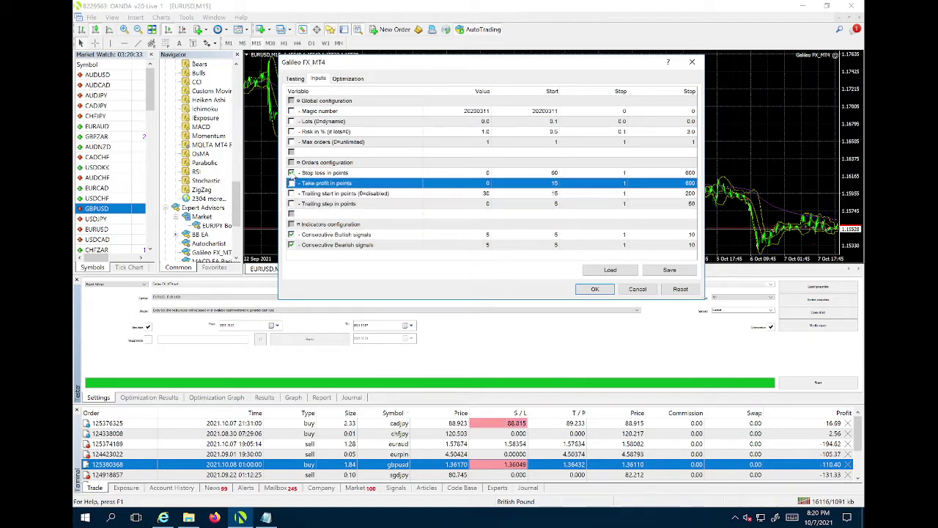
click(292, 173)
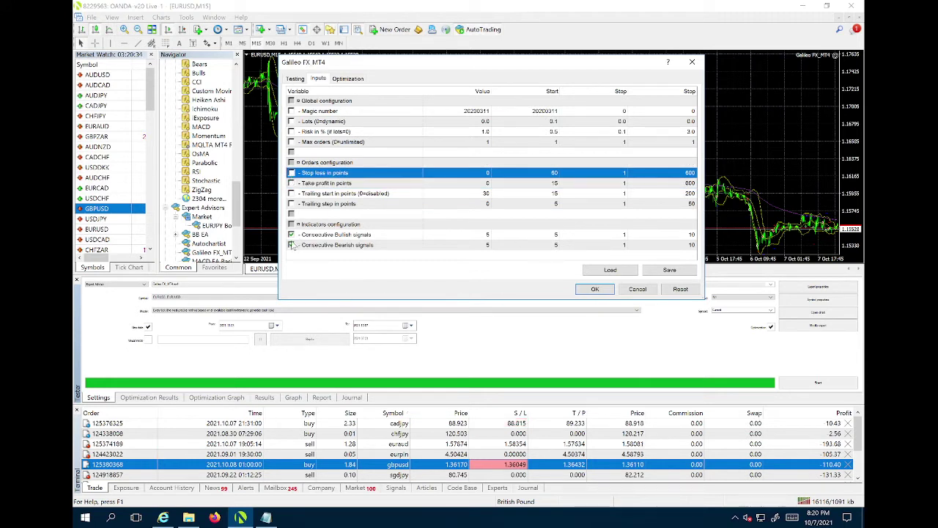
click(596, 290)
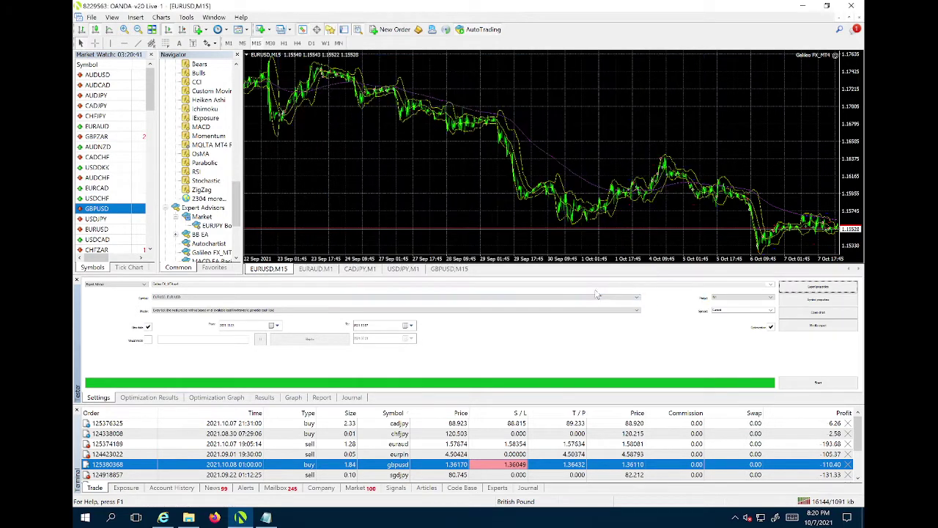
- Run the optimization and compare the most profitable passes by their bullish and bearish signal inputs
click(820, 386)
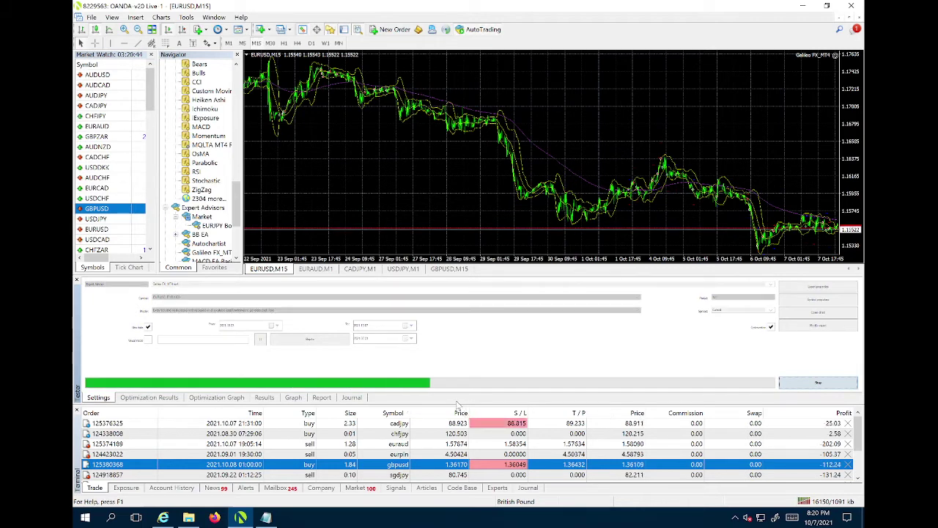
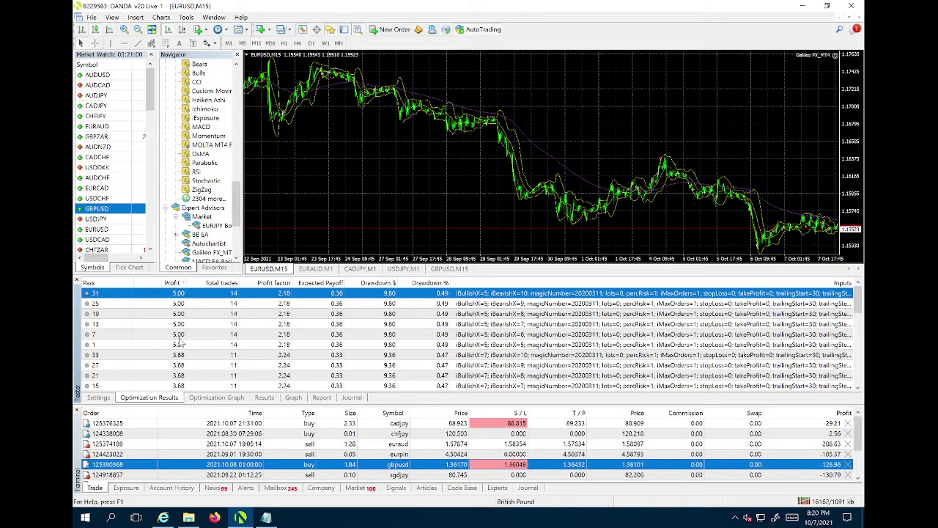
scroll(179, 355, down, 1)
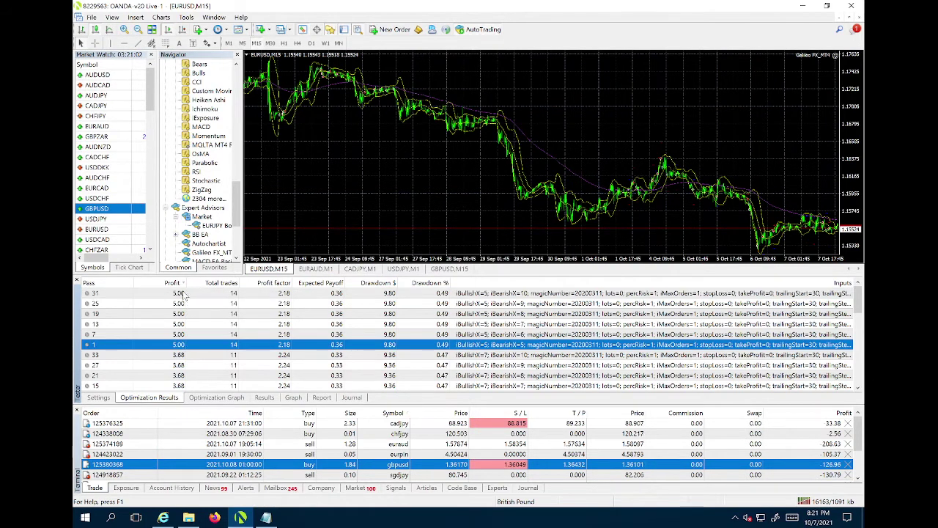
scroll(185, 294, up, 1)
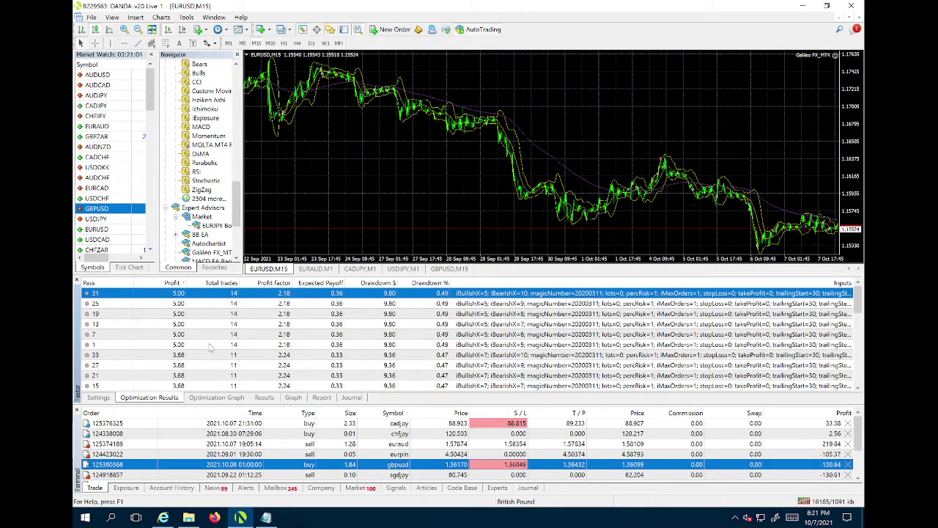
click(262, 345)
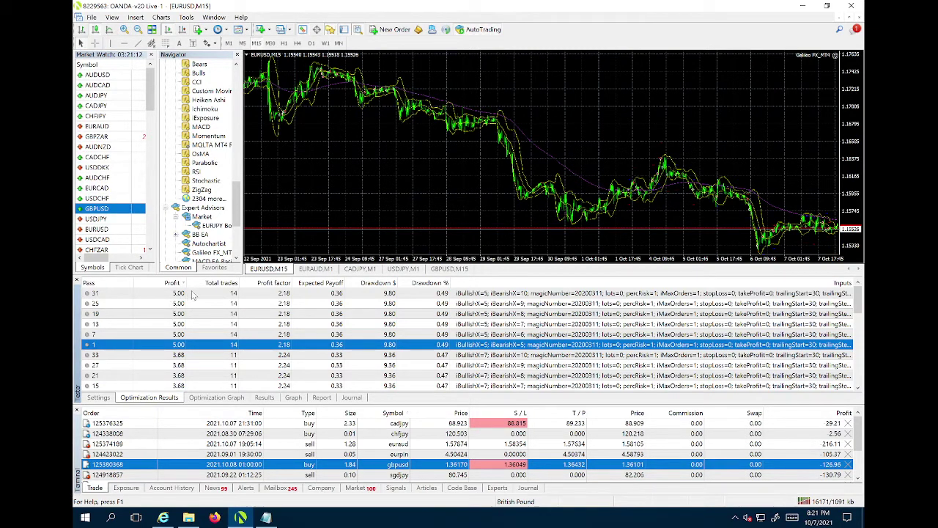
click(194, 294)
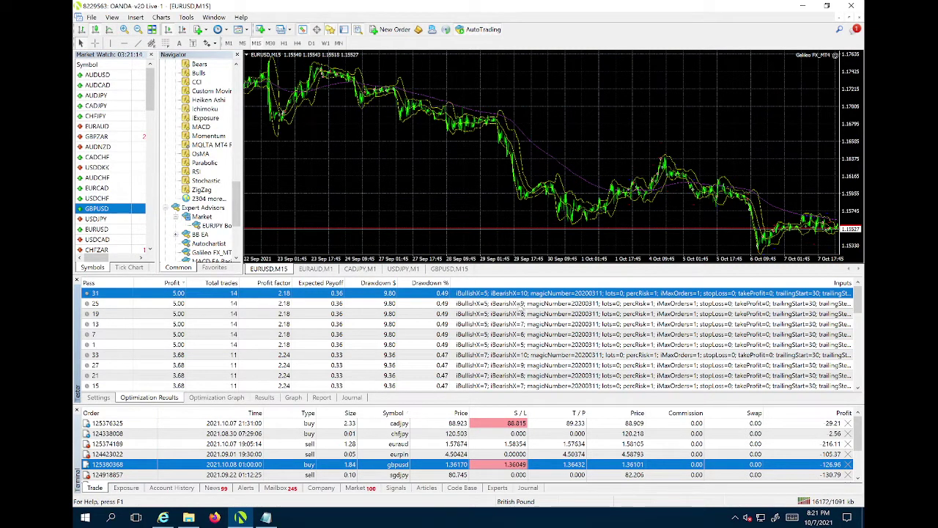
click(510, 304)
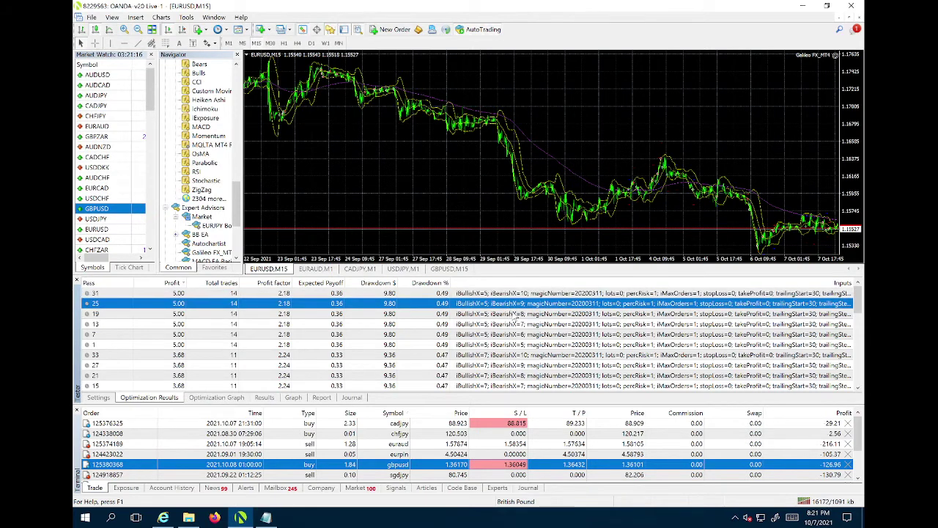
click(513, 314)
click(511, 324)
click(508, 335)
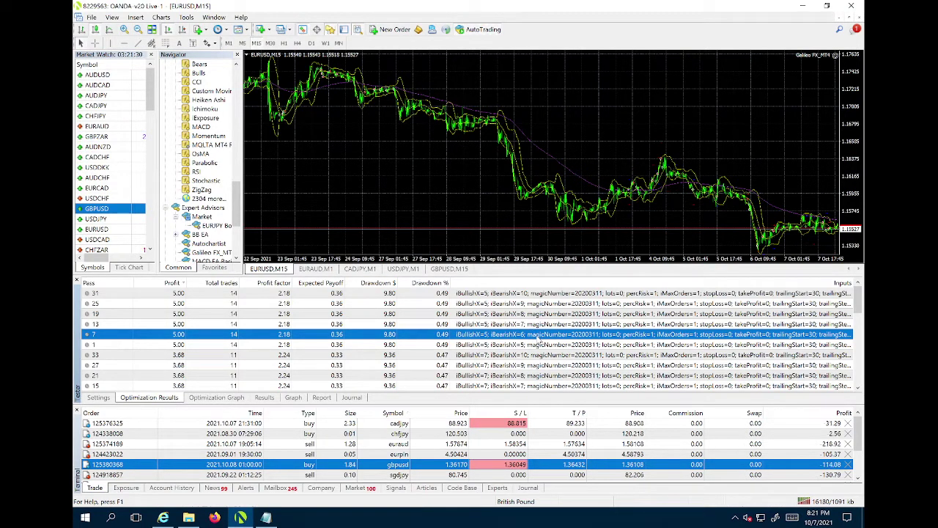
click(522, 315)
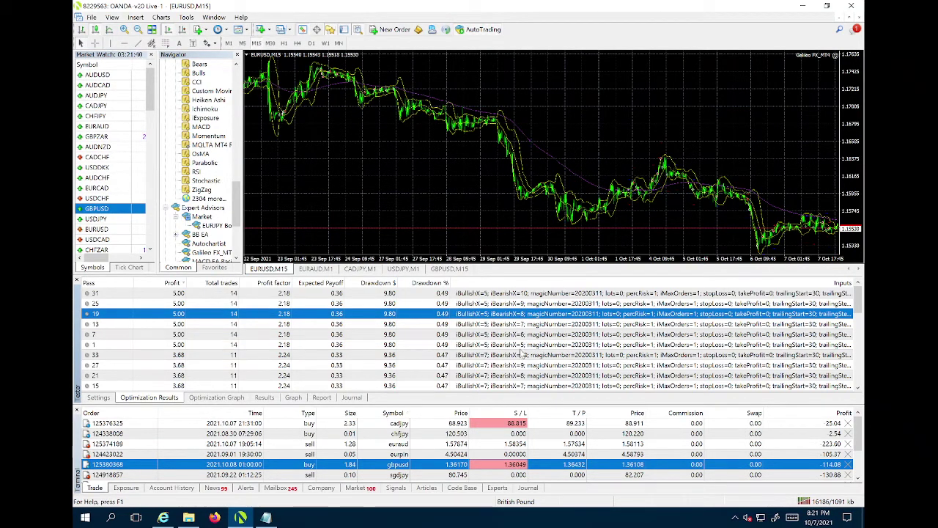
- Reopen the expert's inputs and include Stop loss, Take profit and Trailing start in the optimization
click(98, 398)
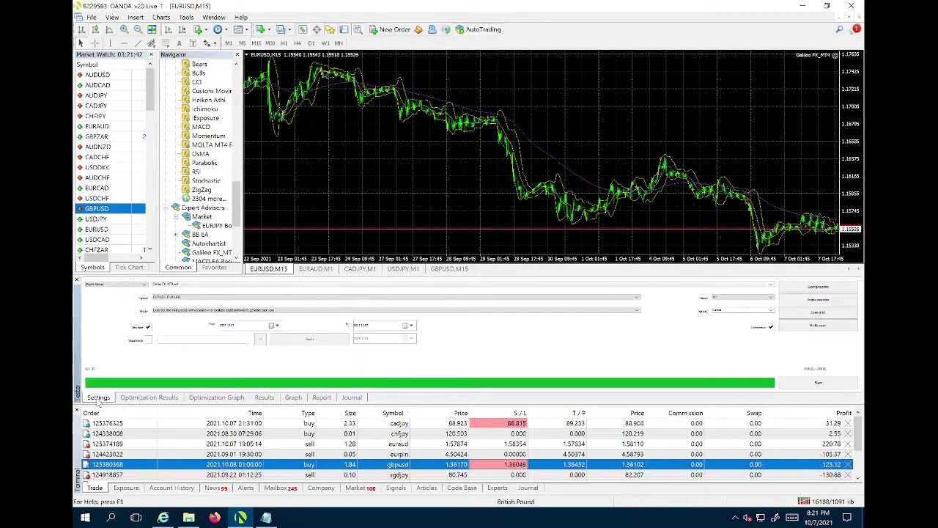
click(818, 287)
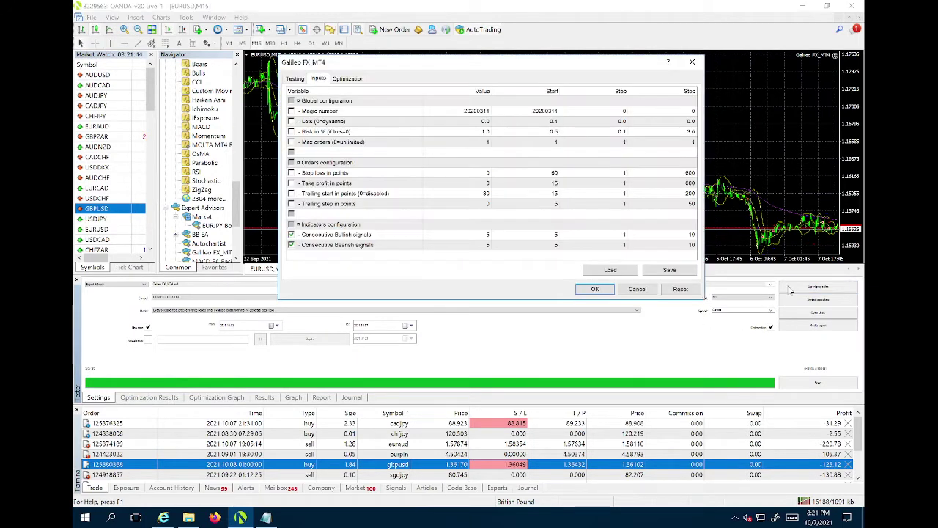
click(292, 173)
click(292, 173)
click(292, 183)
click(291, 194)
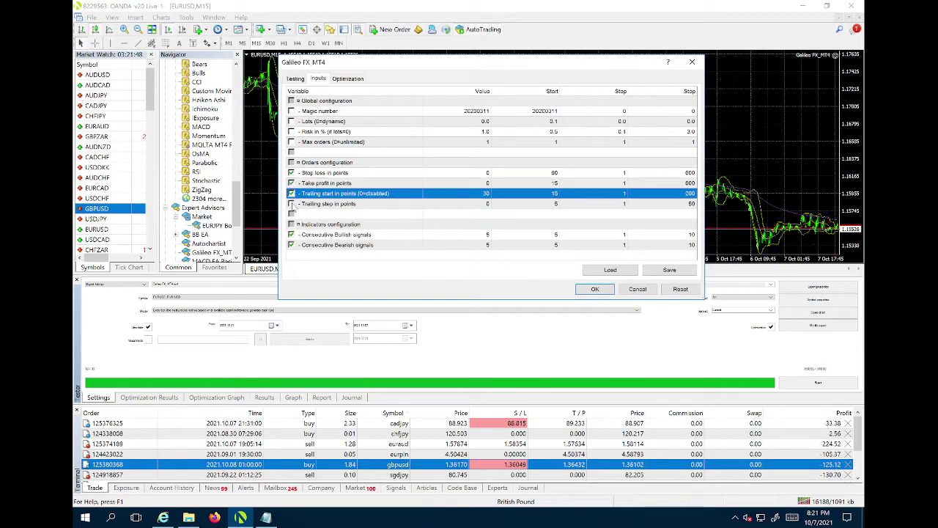
click(292, 204)
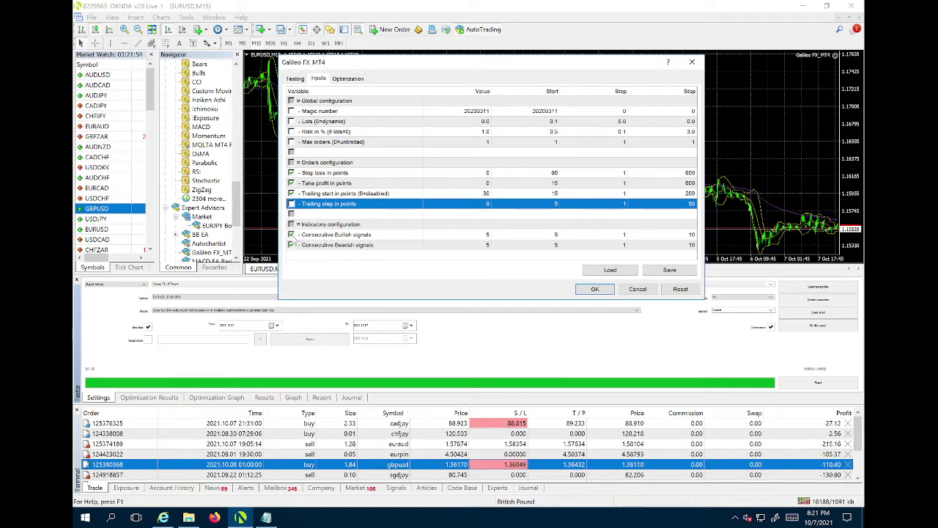
- Set the Consecutive Bearish signals value to 6
click(486, 246)
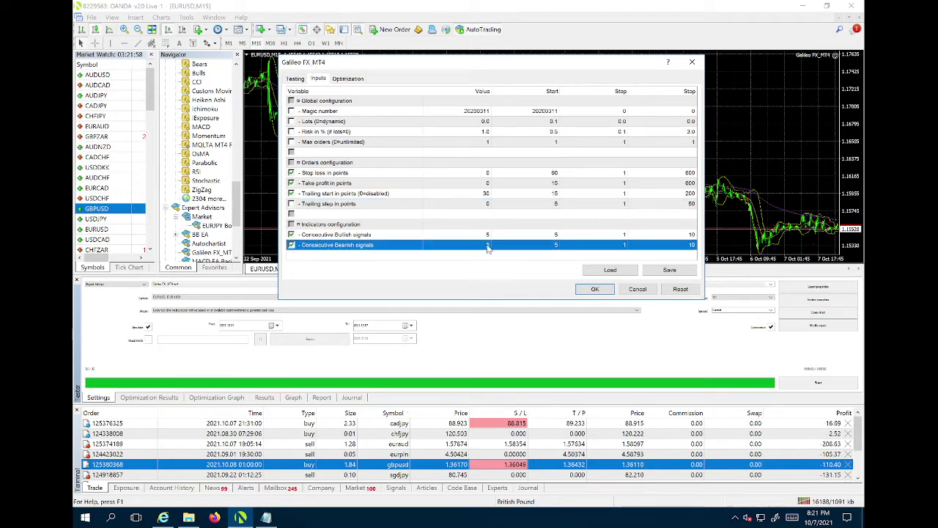
double_click(487, 246)
text(6)
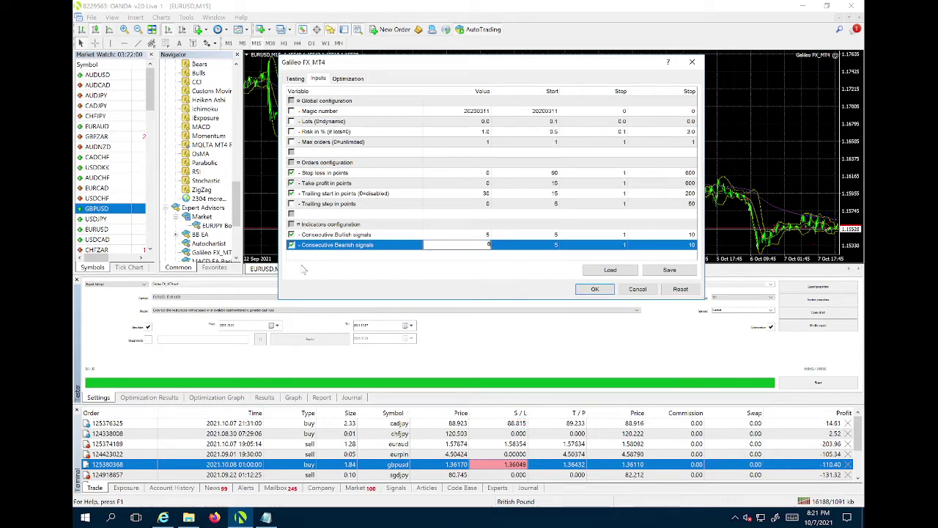
- Exclude the Consecutive Bullish and Bearish signals and Trailing start from the optimization
click(292, 236)
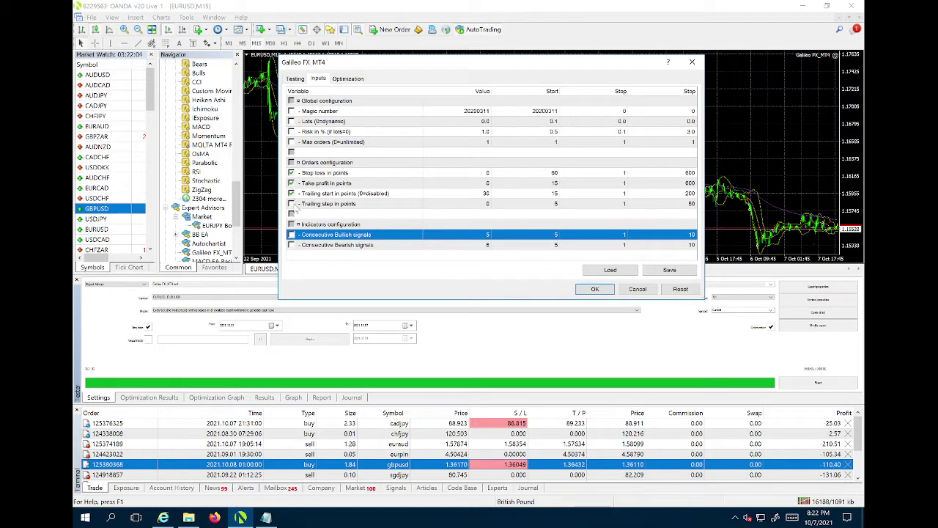
click(292, 203)
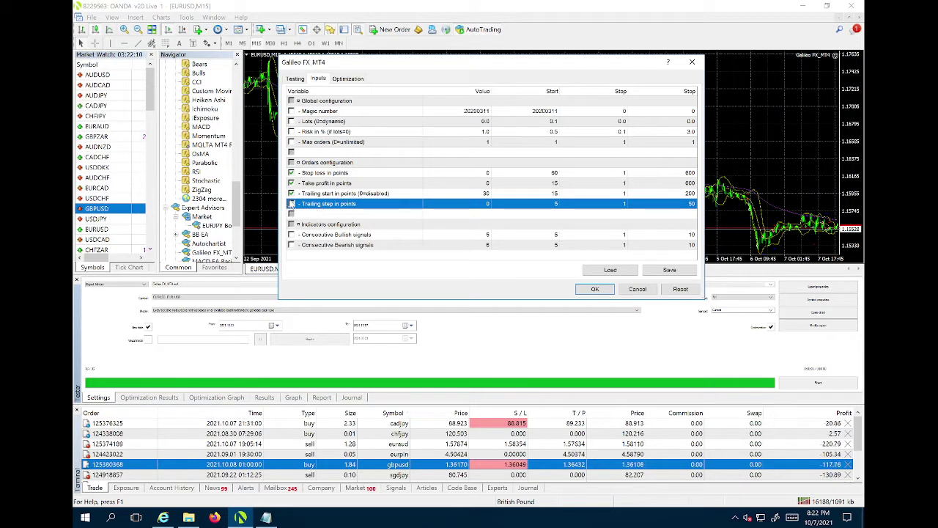
click(291, 193)
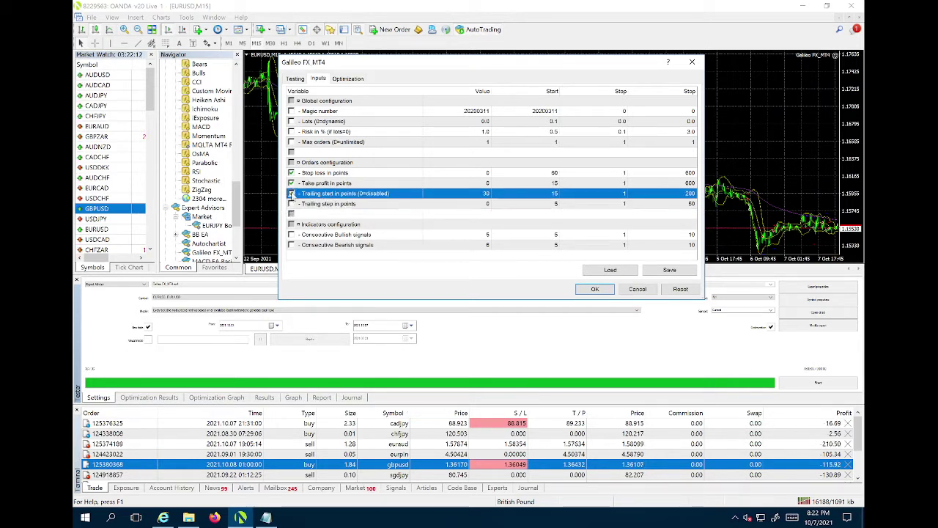
- Review the value, start, step and stop settings for Stop loss and Take profit in points
click(472, 176)
click(475, 182)
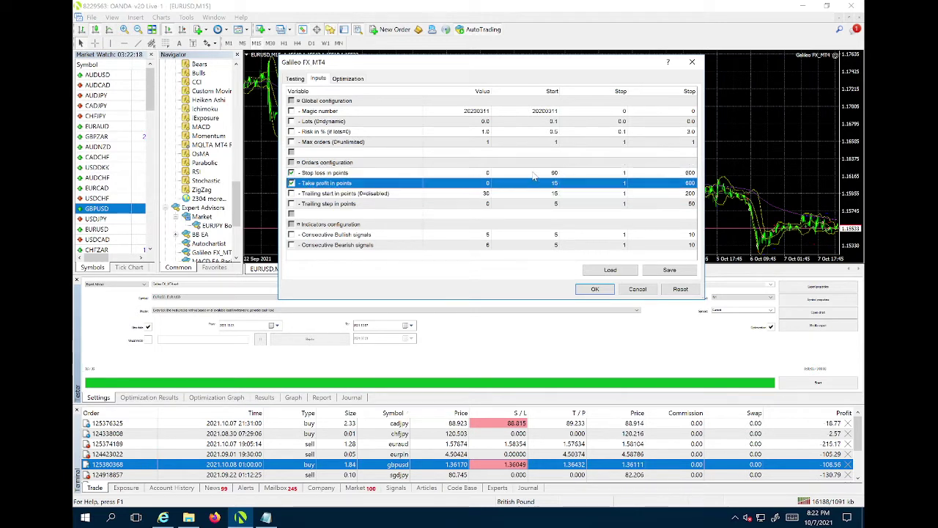
click(535, 175)
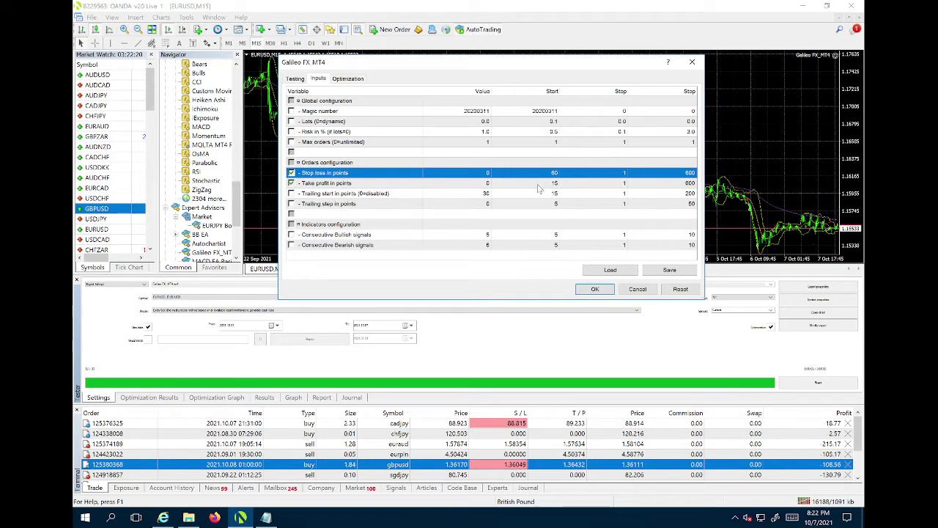
click(536, 187)
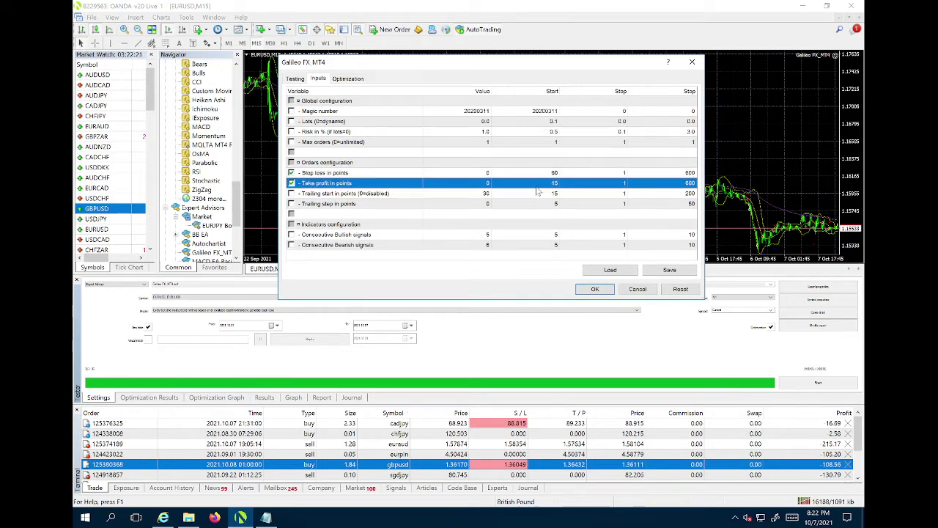
click(593, 176)
click(621, 185)
click(674, 174)
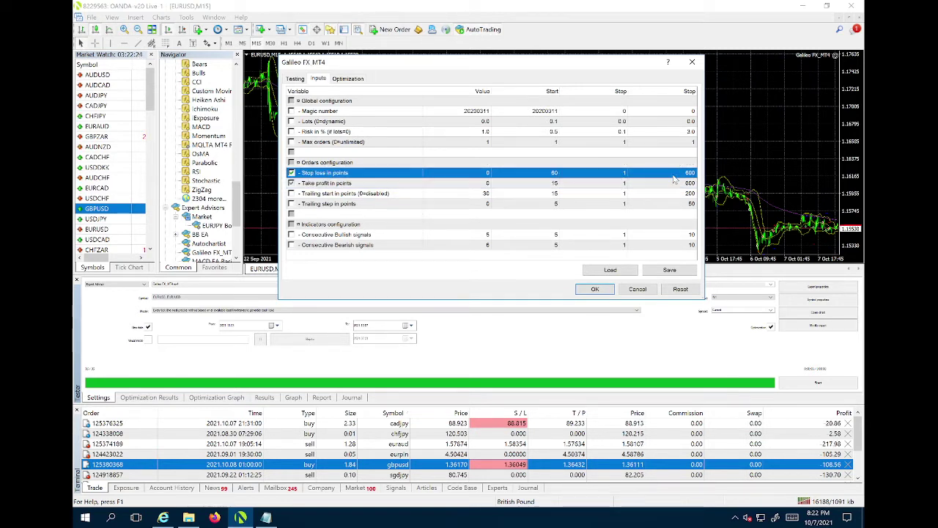
click(677, 187)
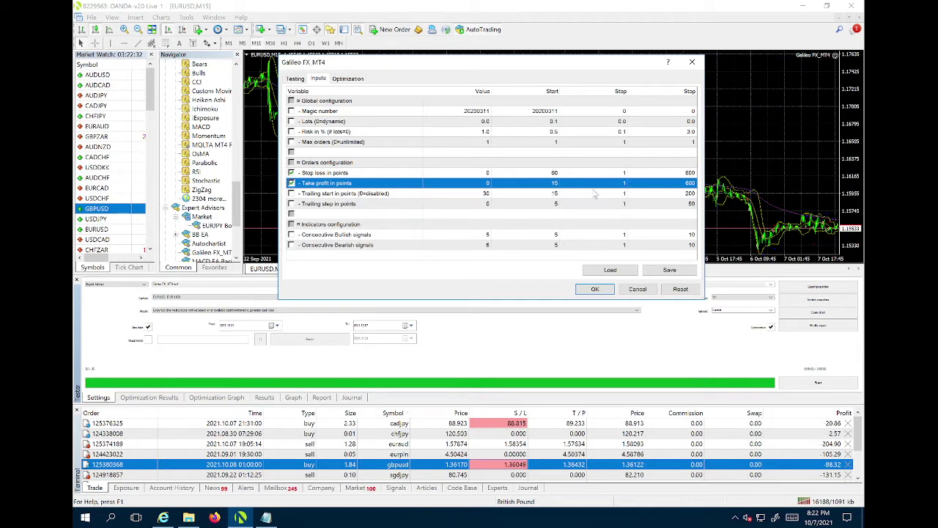
- Accept the inputs, run the Stop loss and Take profit optimization, and look through the first passes
click(595, 290)
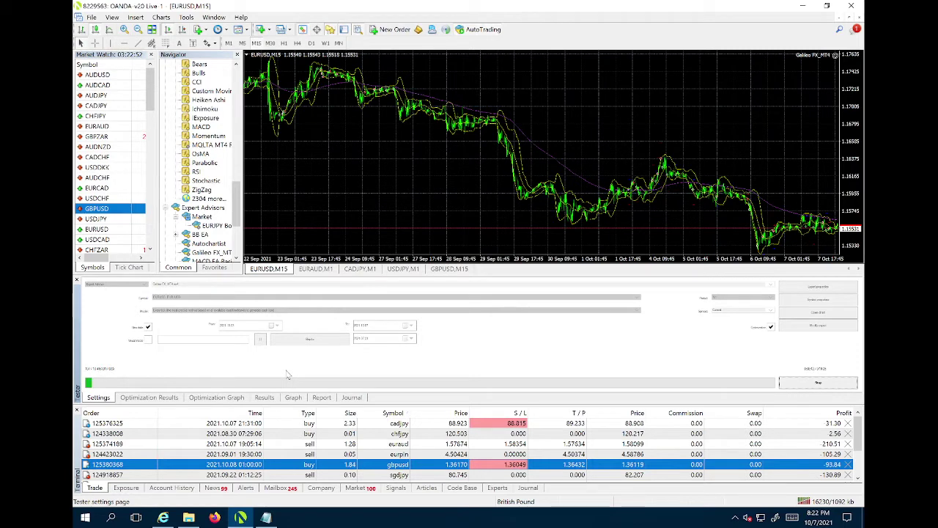
click(164, 399)
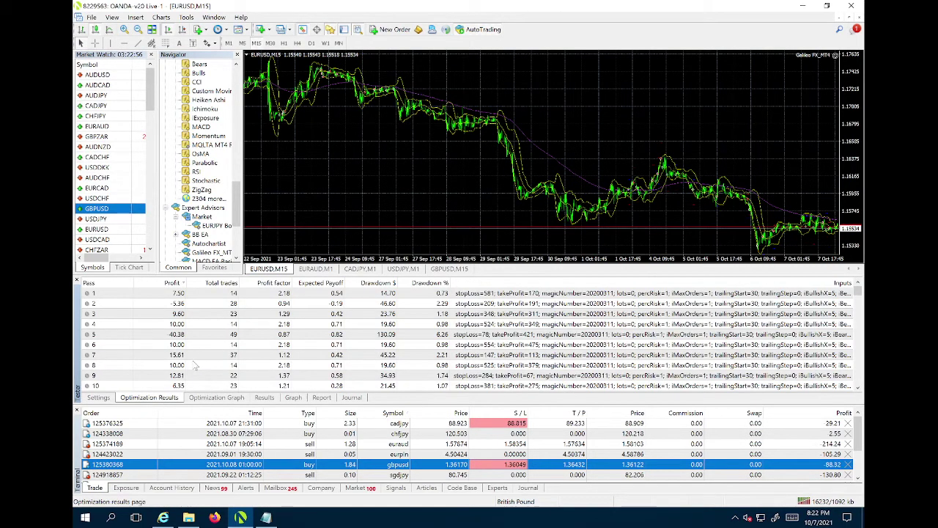
scroll(194, 364, down, 8)
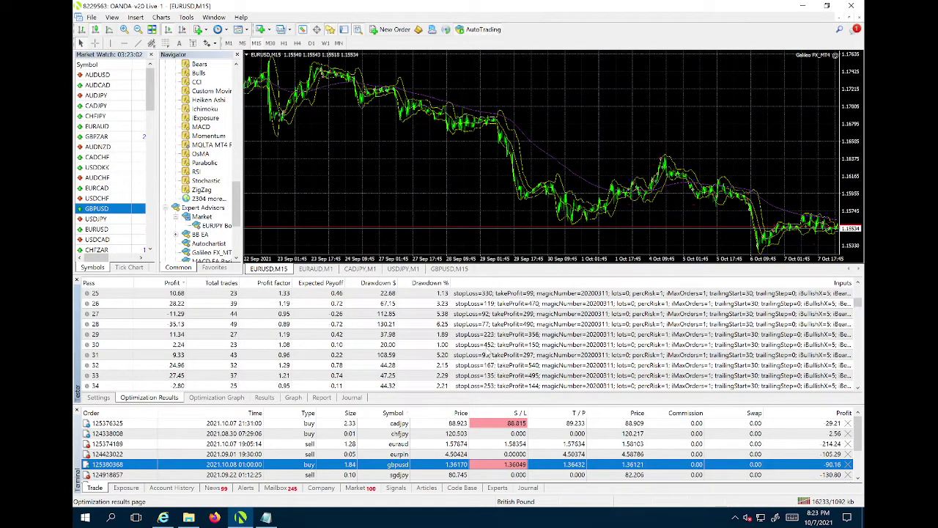
scroll(323, 350, up, 4)
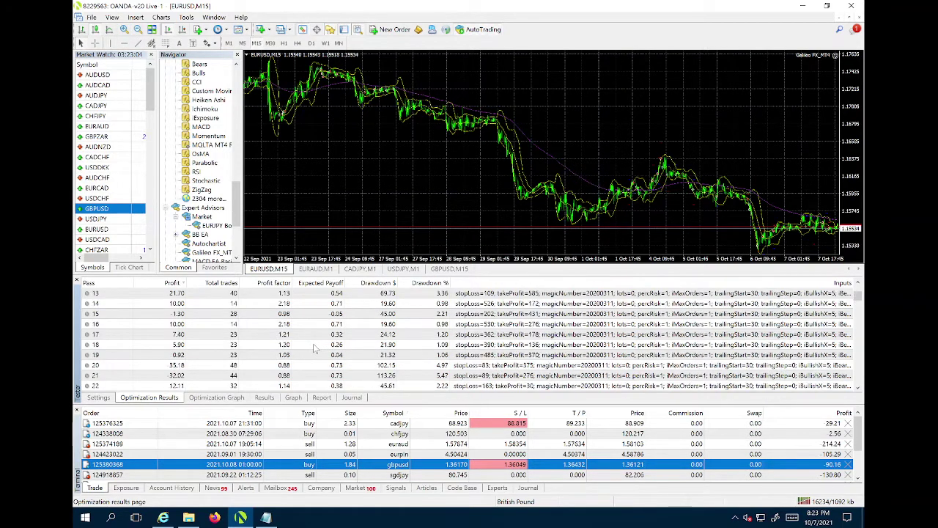
scroll(514, 302, up, 4)
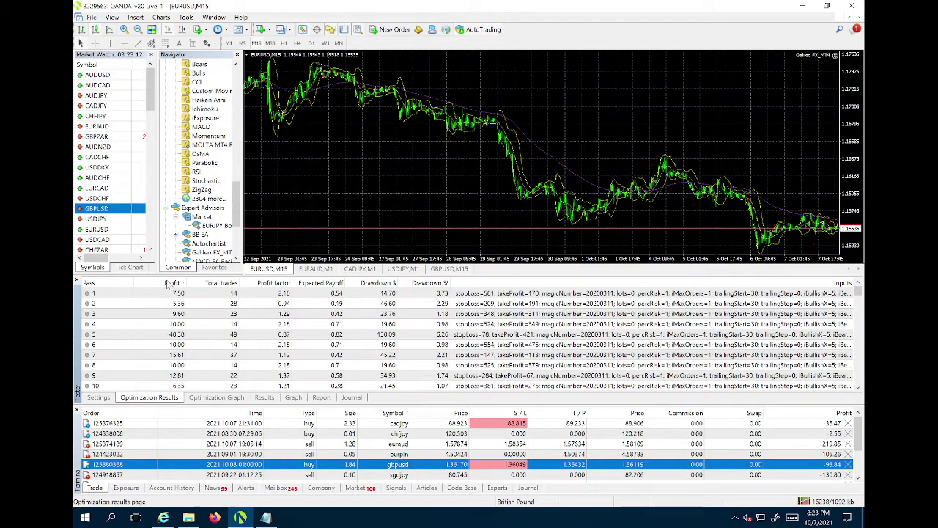
- Sort the optimization passes by profit from highest to lowest and select the most profitable one
click(171, 284)
click(171, 284)
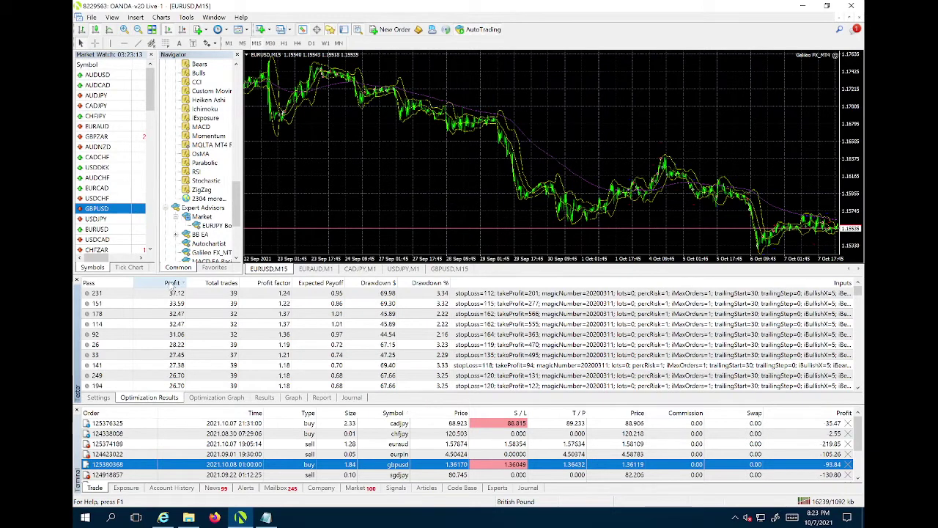
click(179, 293)
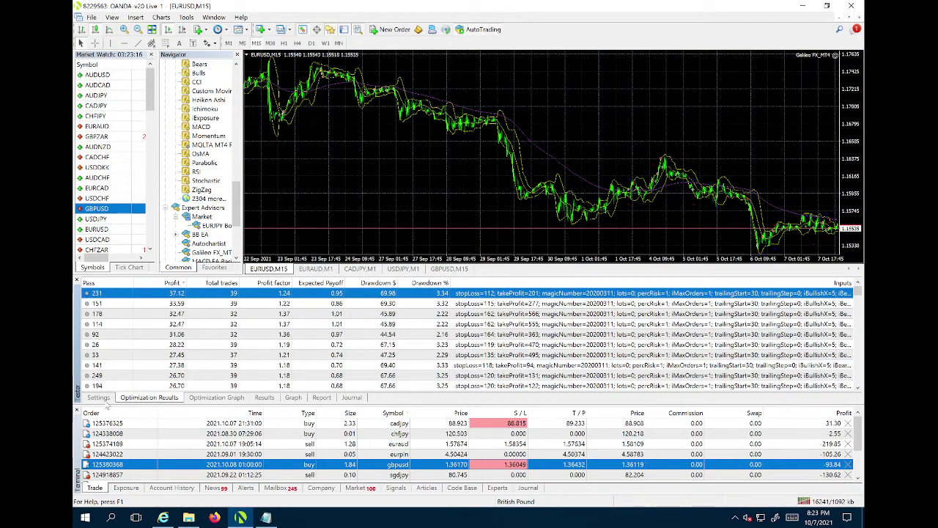
- Check how far the running optimization has progressed and return to its list of passes
click(101, 398)
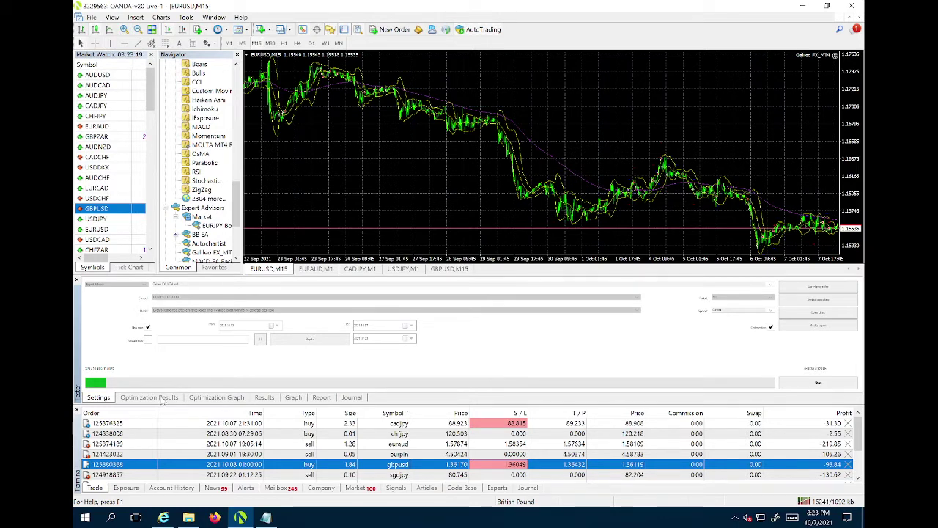
click(162, 398)
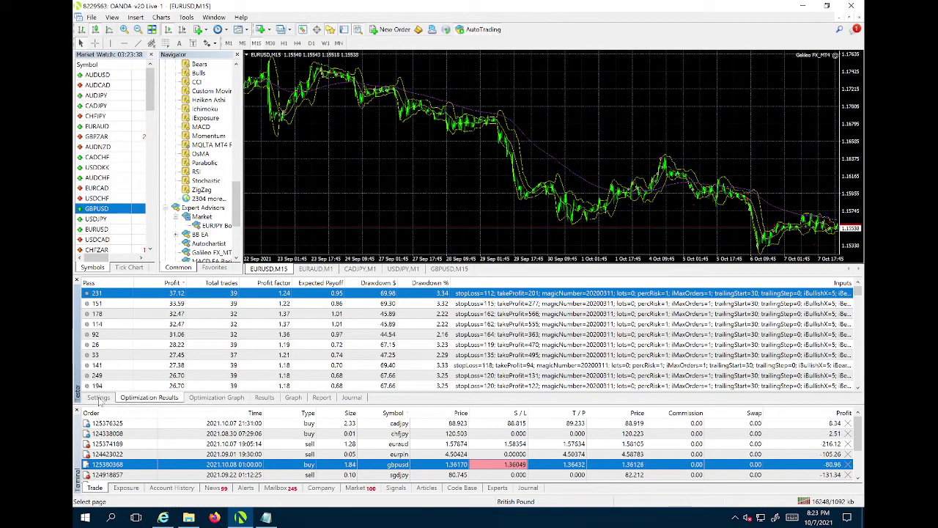
click(99, 399)
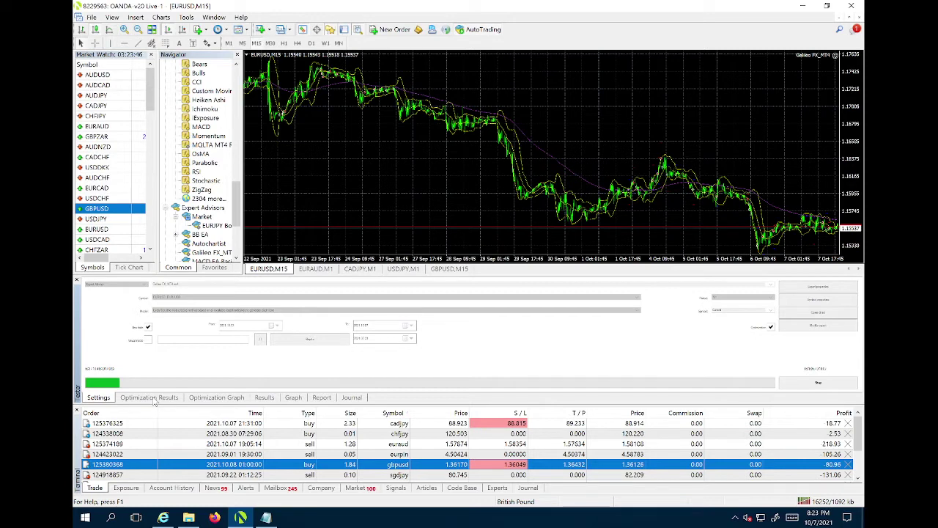
click(151, 397)
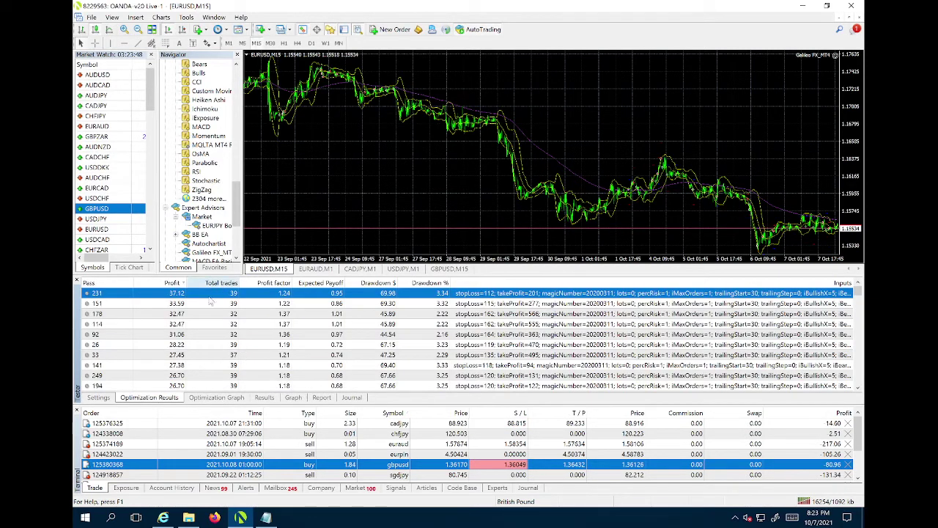
- Shrink the open orders list to enlarge the tester and select the best pass after re-sorting by highest profit
click(414, 408)
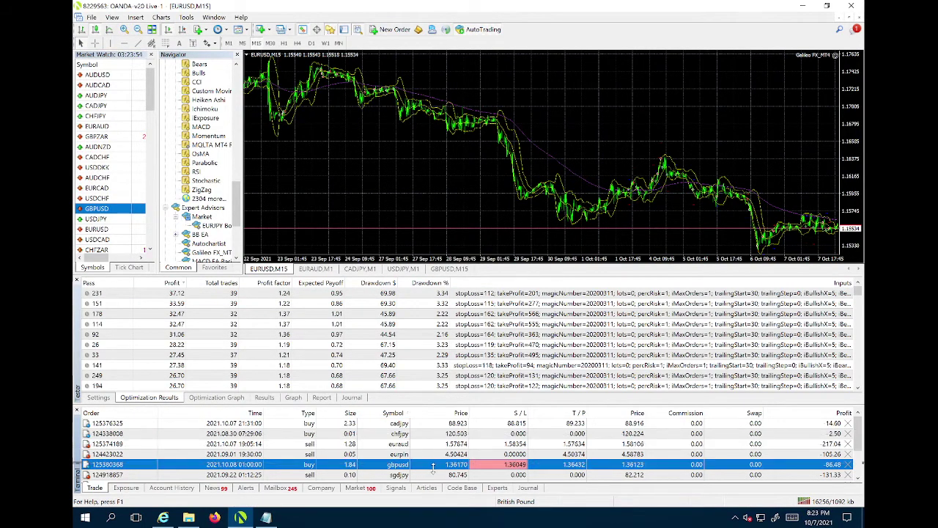
drag(433, 467, 433, 467)
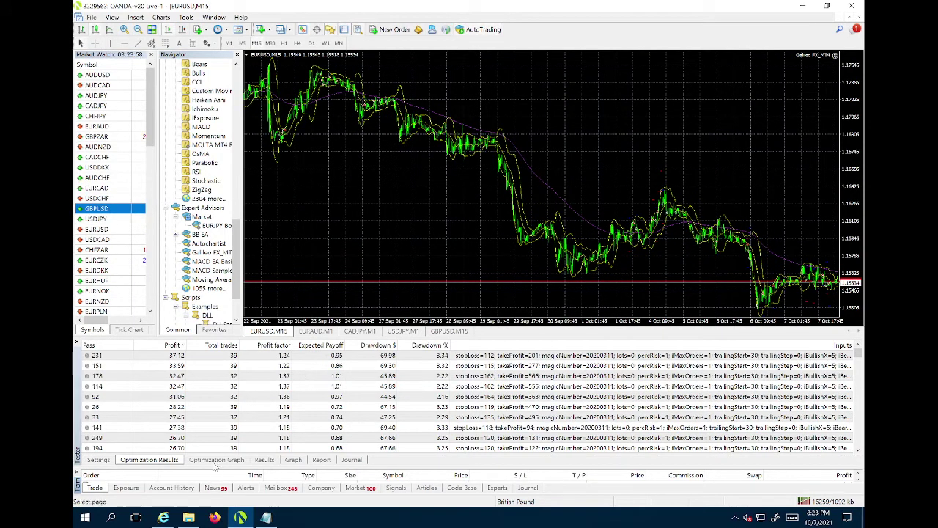
click(174, 346)
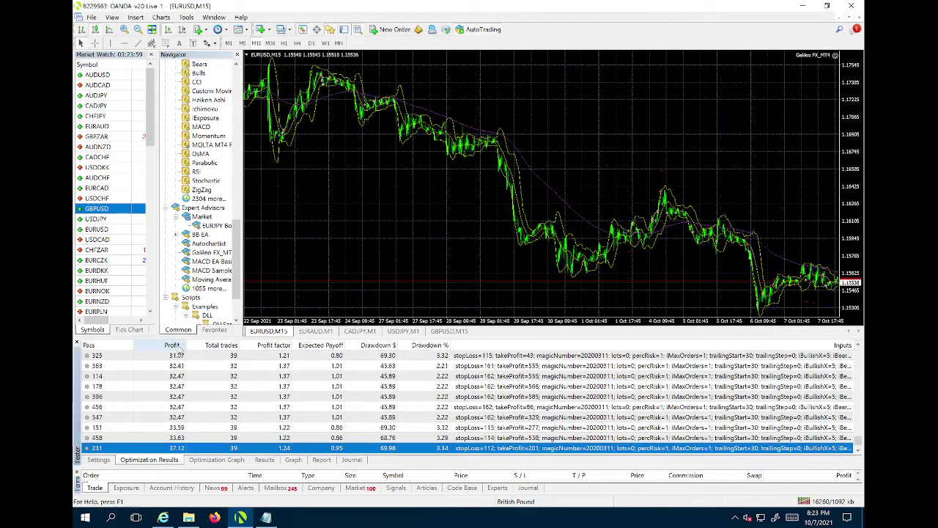
click(176, 346)
click(178, 346)
click(181, 348)
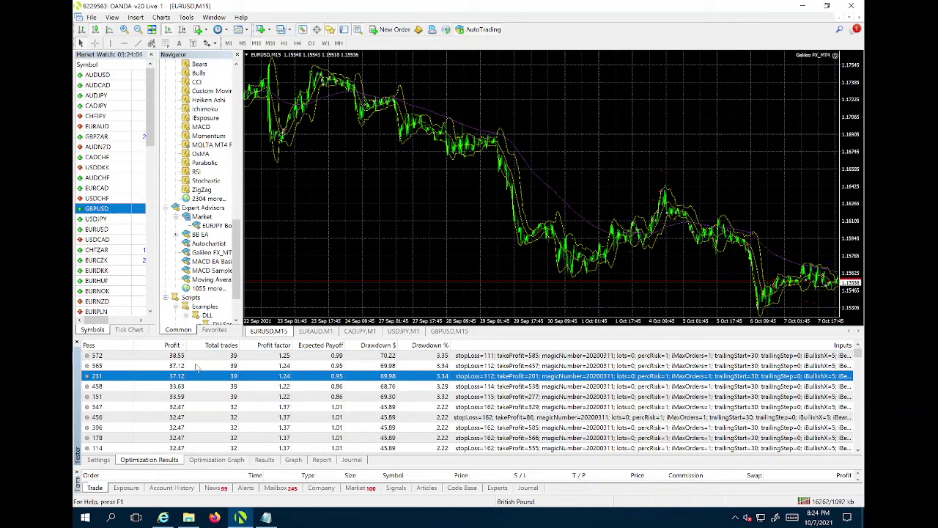
click(183, 357)
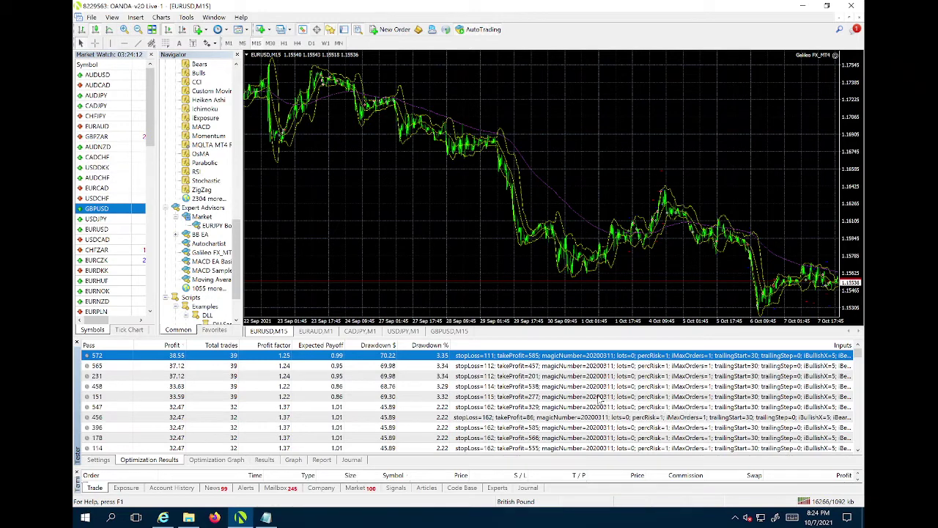
- Check the optimization's progress and open the inputs of the expert attached to the EURUSD,M15 chart
click(97, 460)
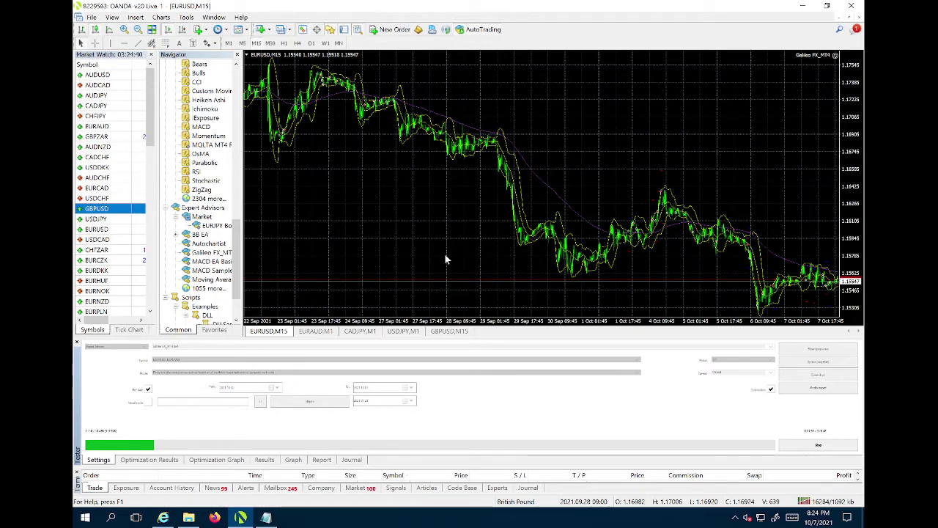
right_click(407, 169)
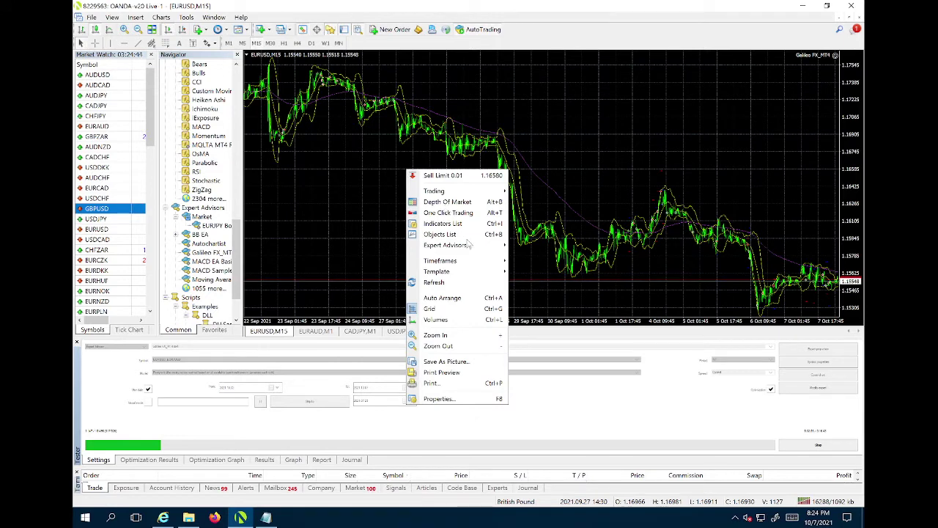
mouse_move(472, 246)
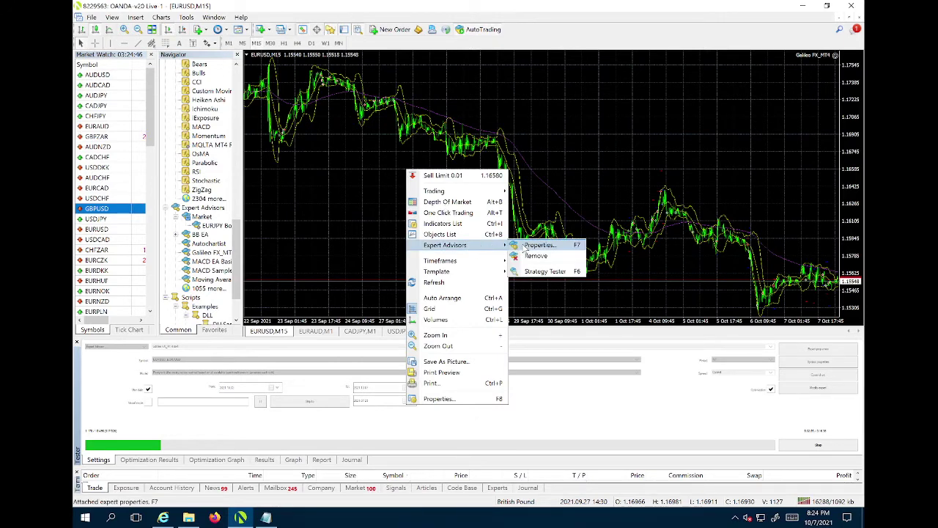
click(528, 246)
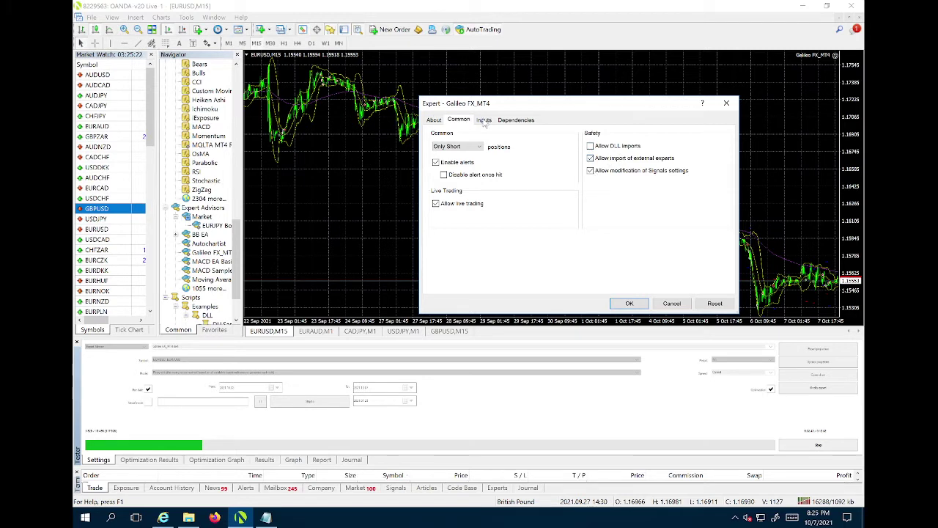
click(485, 121)
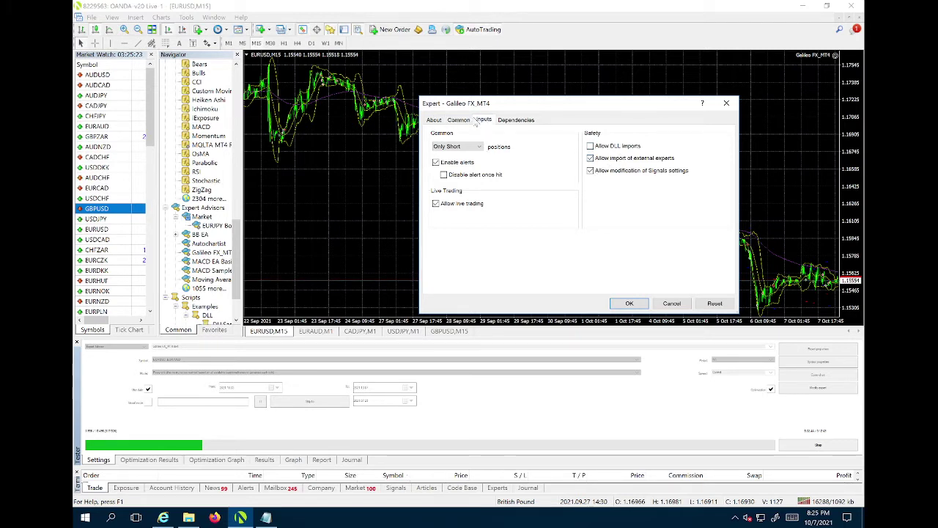
click(484, 121)
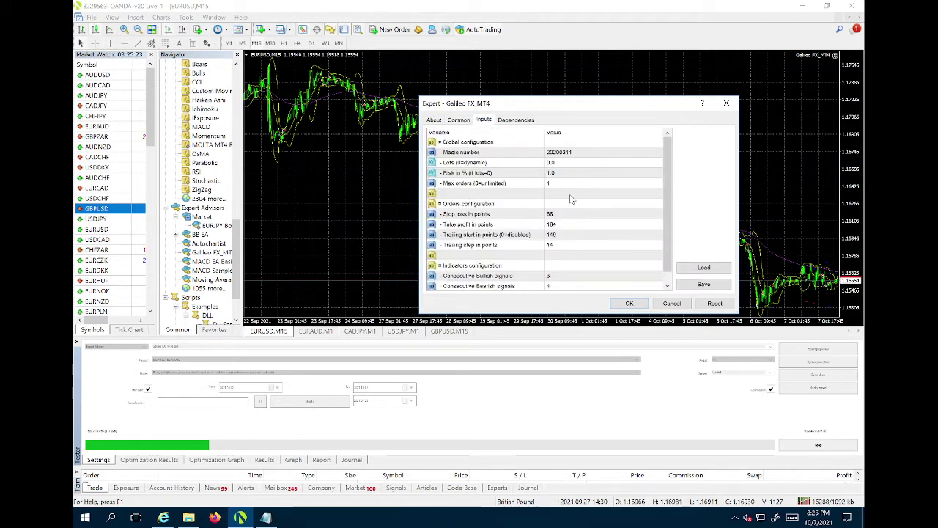
- Review the attached expert's Magic number, Lots, Risk in % and Max orders inputs, and close its properties
scroll(572, 200, down, 1)
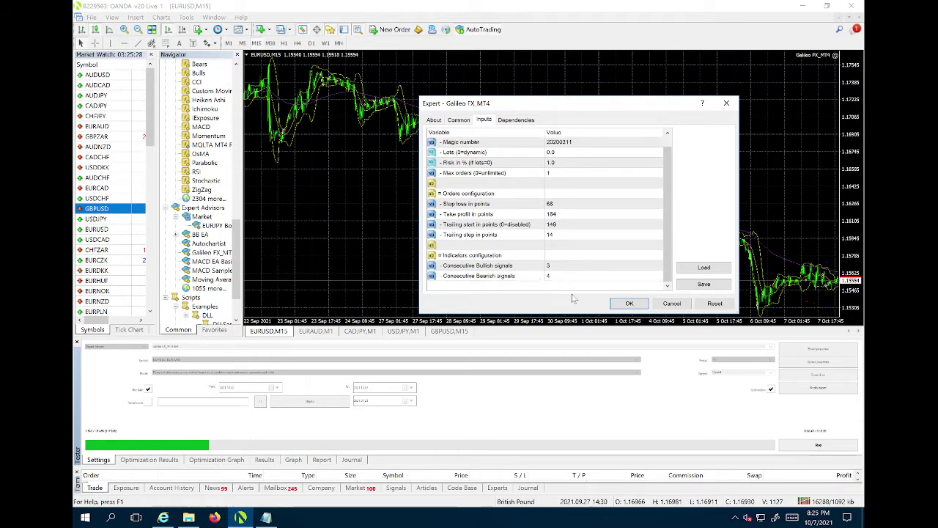
scroll(549, 216, up, 1)
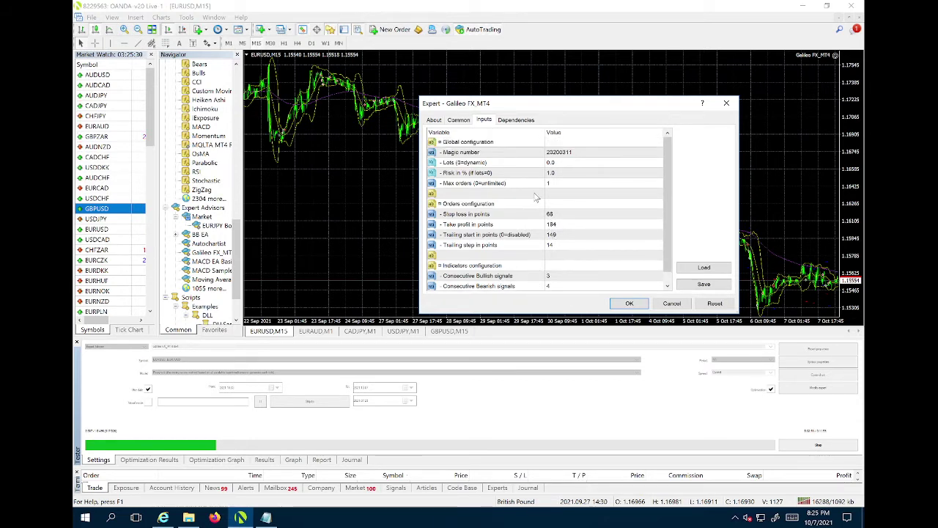
click(530, 152)
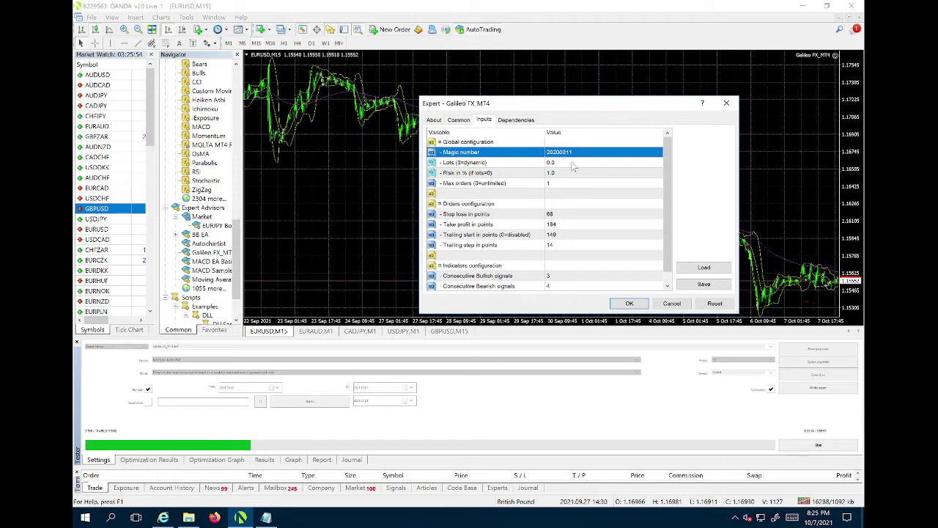
click(570, 164)
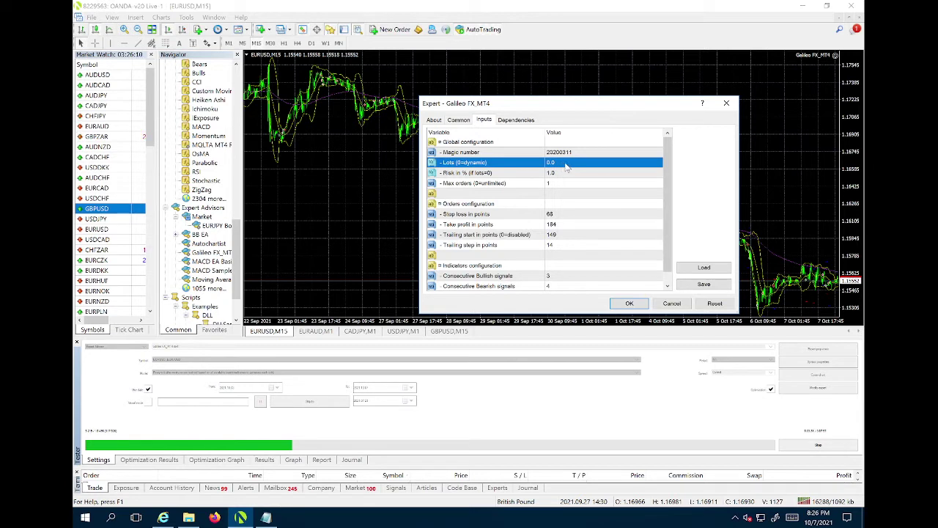
click(521, 174)
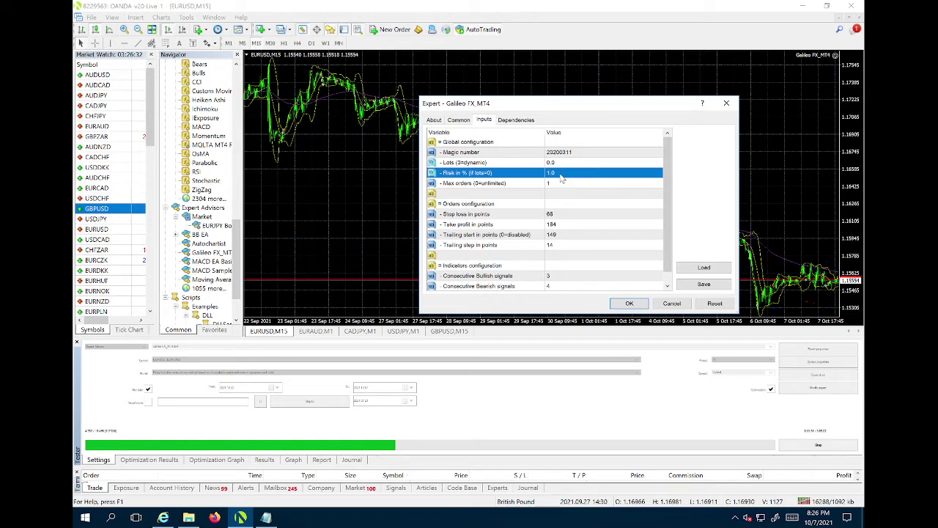
click(549, 184)
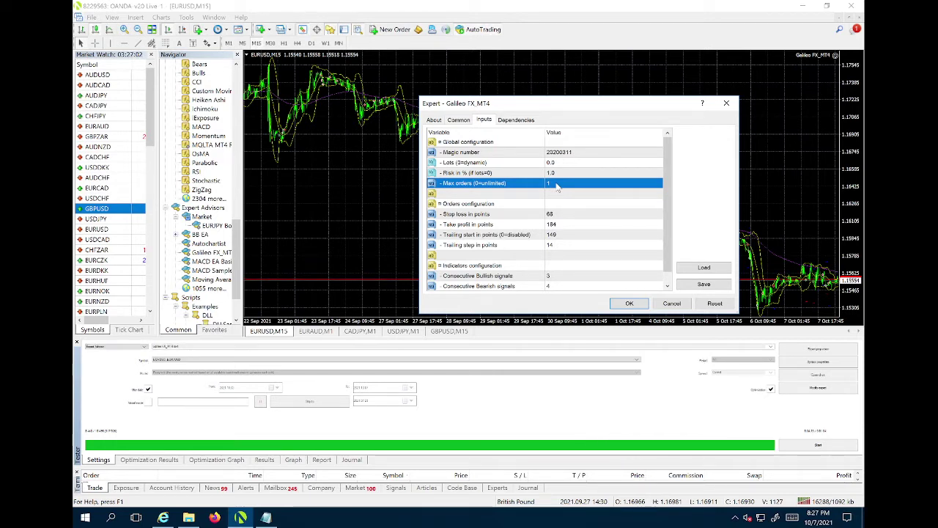
click(630, 302)
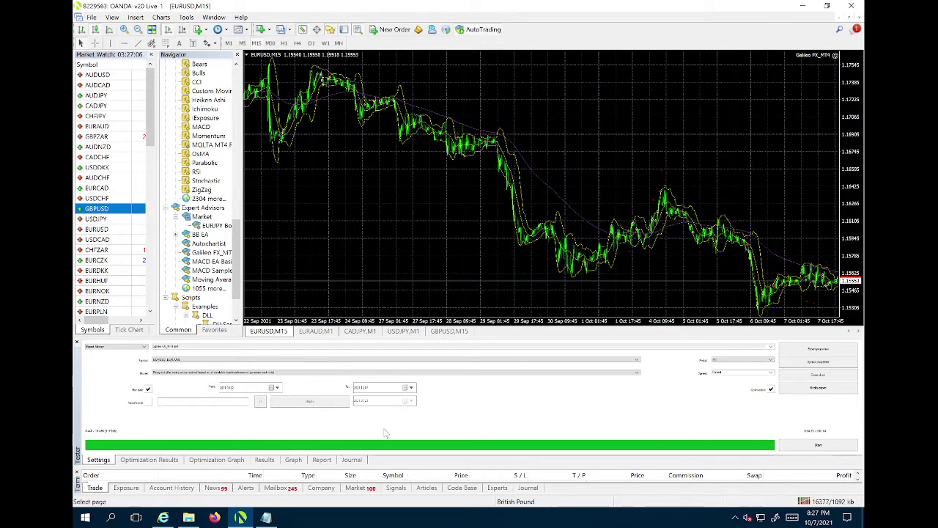
- Reopen the passes of the finished optimization and sort them again by highest profit
click(167, 460)
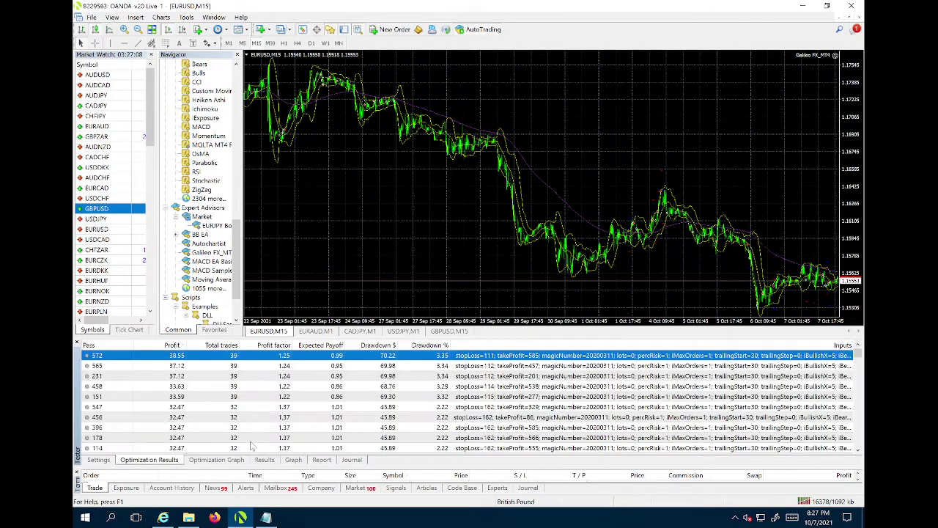
click(173, 346)
click(178, 348)
click(180, 346)
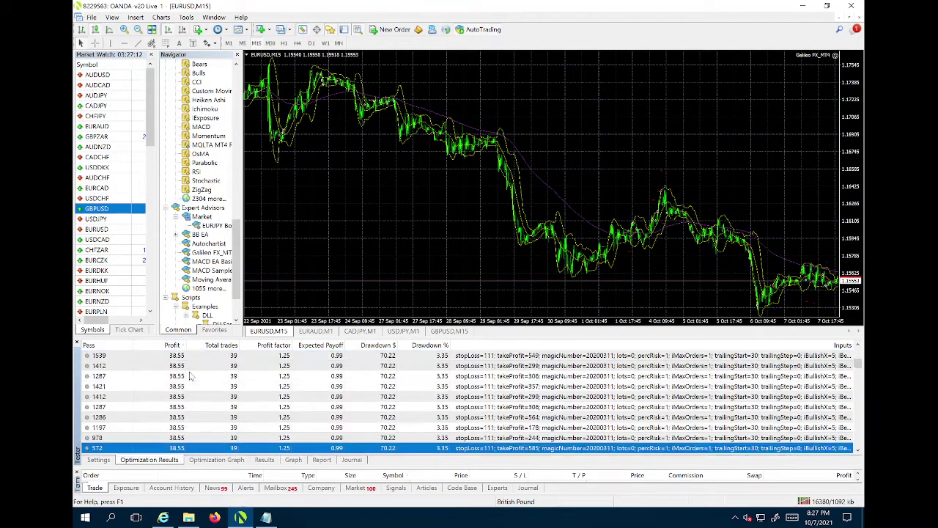
- Select the top-ranked pass and compare its profit and stop loss and take profit inputs with the passes below it
scroll(189, 373, up, 10)
scroll(189, 374, up, 15)
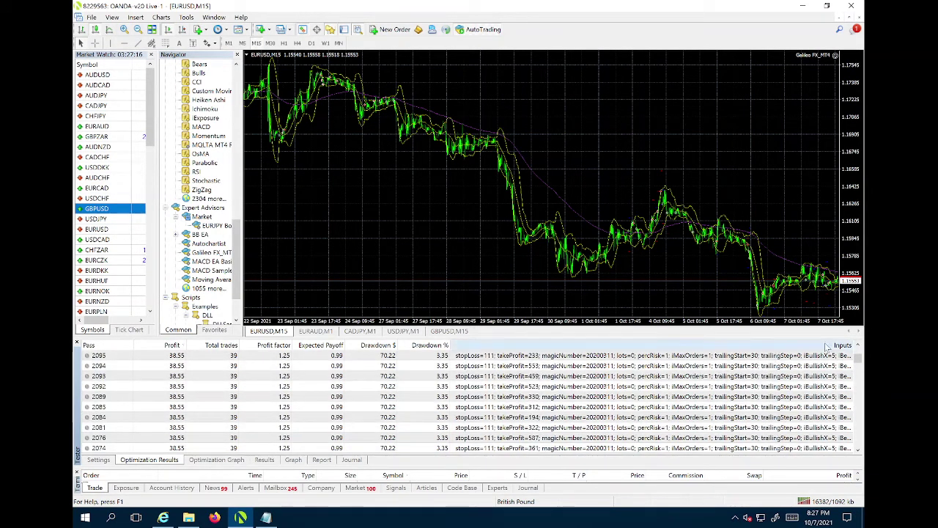
drag(859, 358, 857, 336)
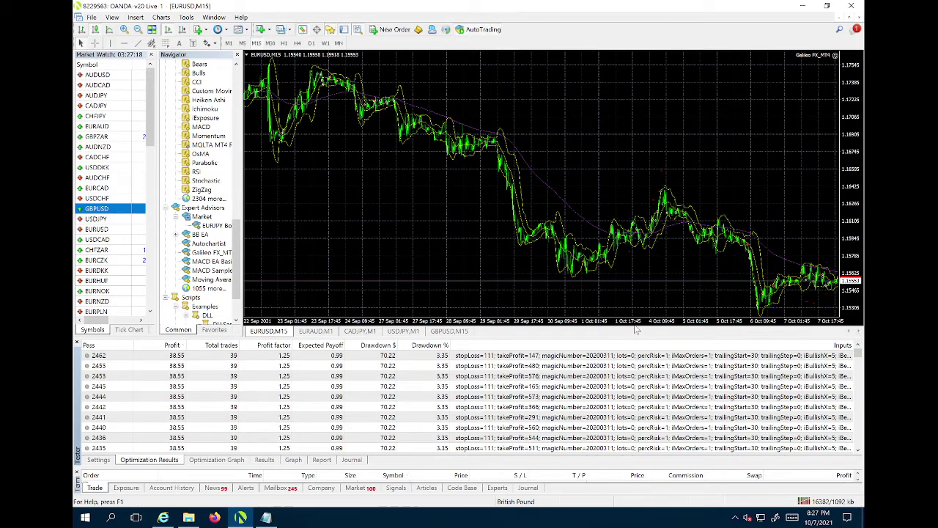
click(223, 356)
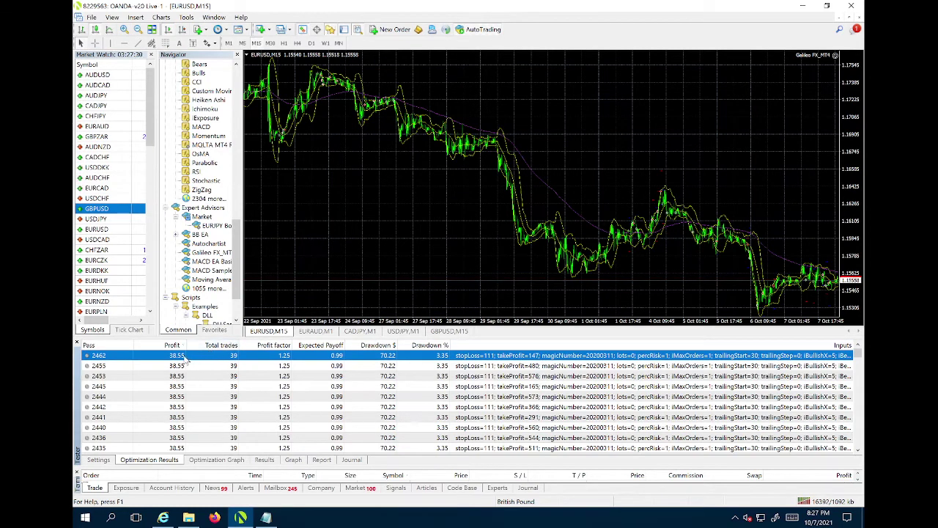
scroll(189, 423, down, 6)
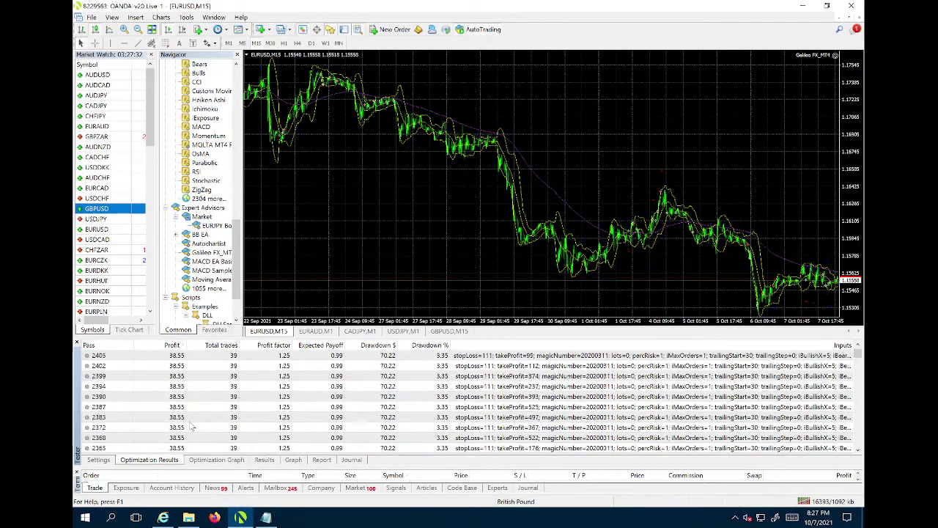
- Examine the profit-sorted passes down to where the profit changes, comparing their drawdown and stop loss inputs, and return towards the top-ranked ones
scroll(193, 428, down, 8)
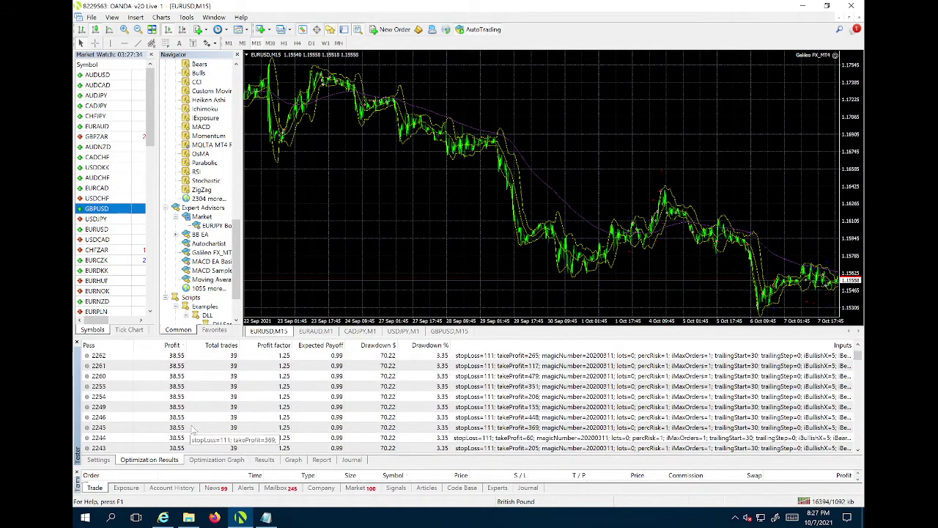
scroll(196, 429, down, 10)
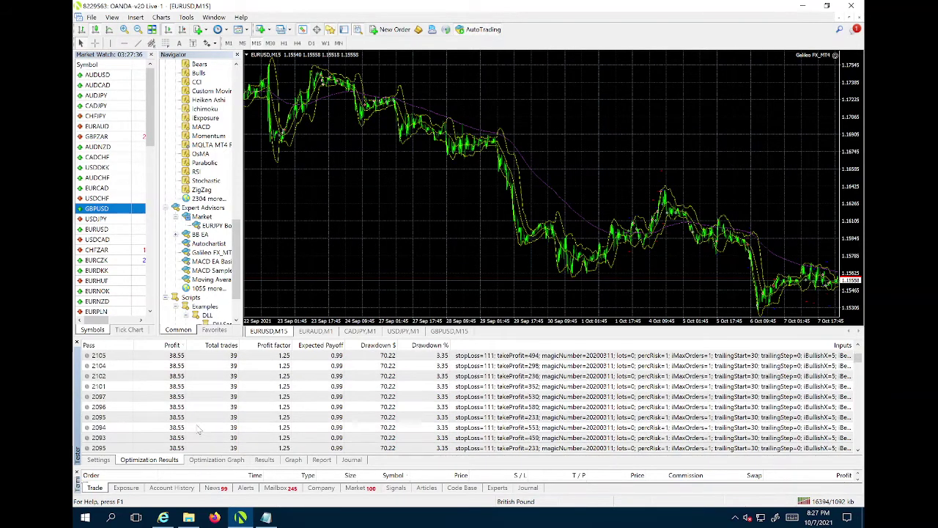
scroll(198, 429, down, 6)
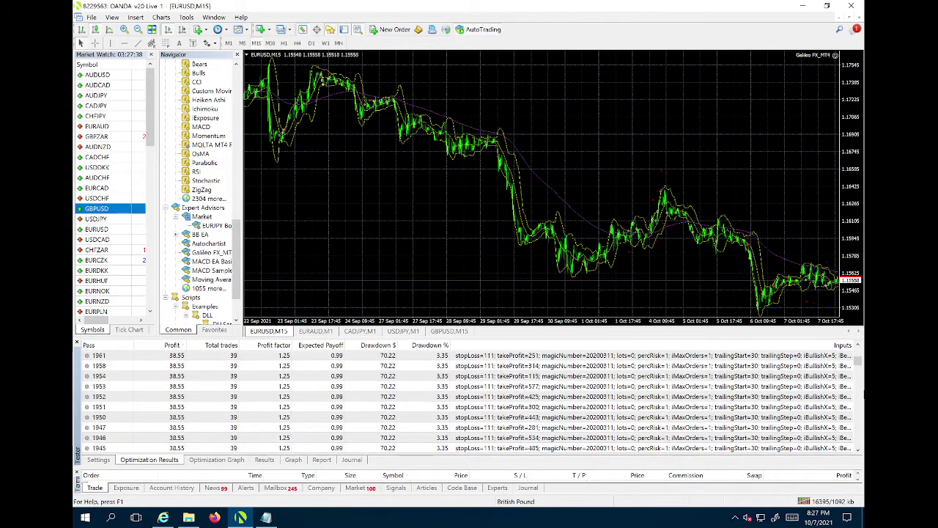
mouse_move(860, 369)
mouse_down()
mouse_move(858, 389)
mouse_move(859, 361)
mouse_up()
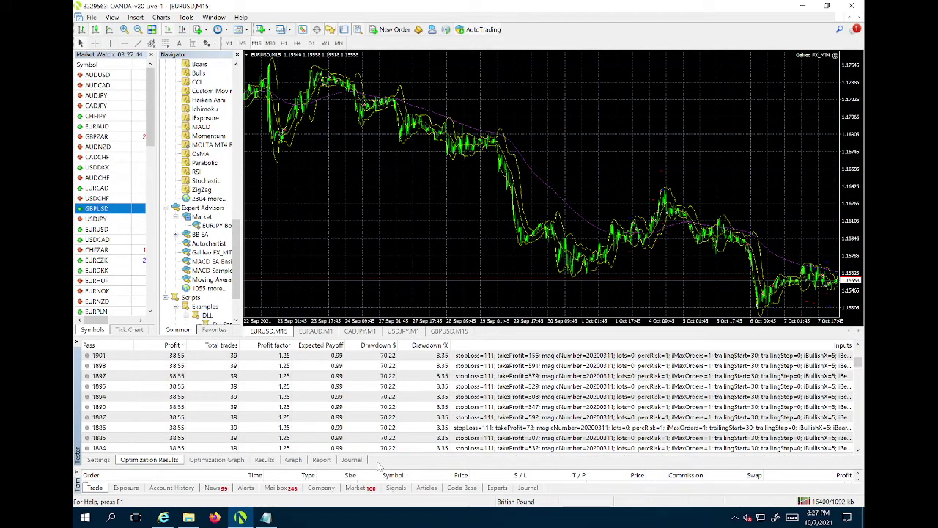
scroll(249, 447, down, 5)
scroll(249, 447, down, 5)
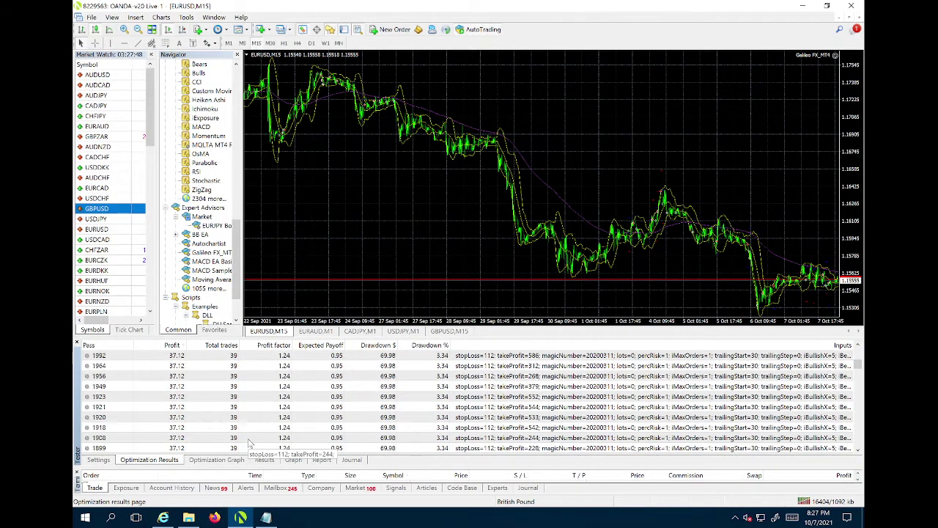
scroll(323, 414, up, 5)
scroll(376, 409, down, 5)
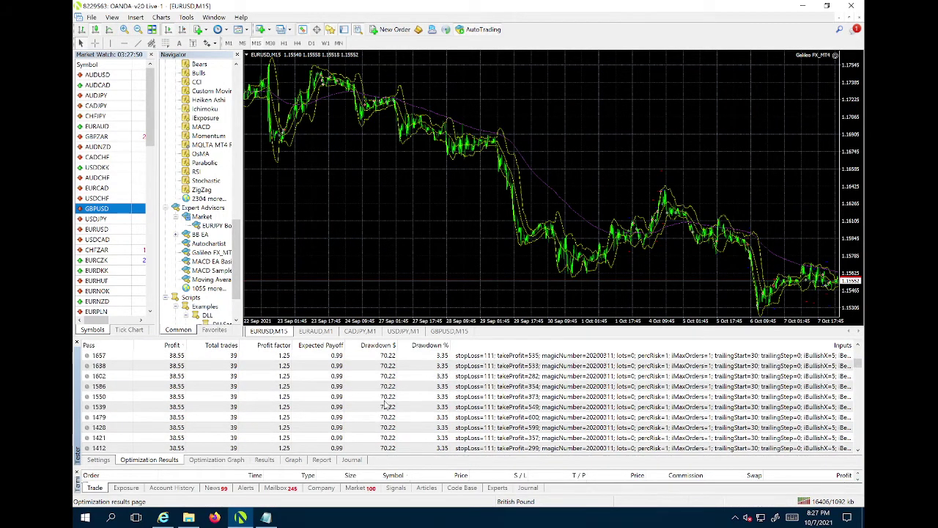
scroll(388, 385, up, 3)
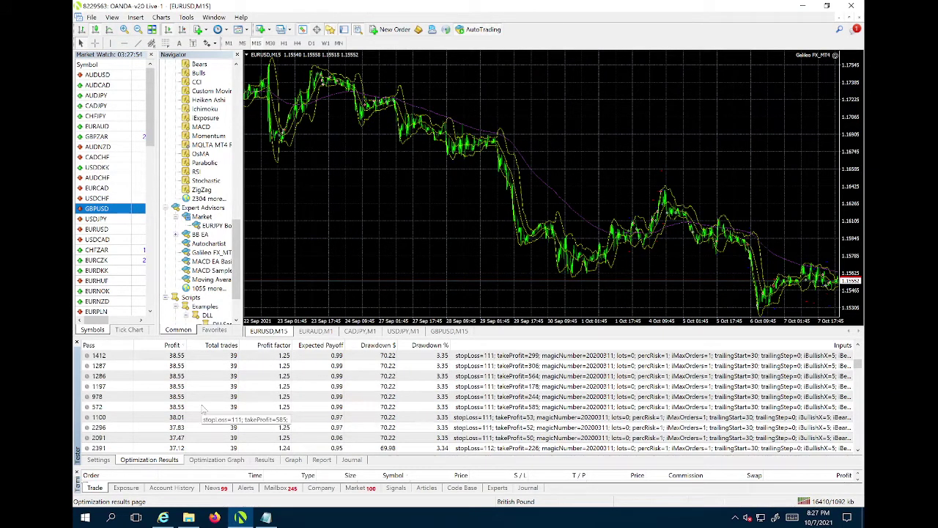
scroll(435, 373, up, 4)
scroll(434, 372, up, 10)
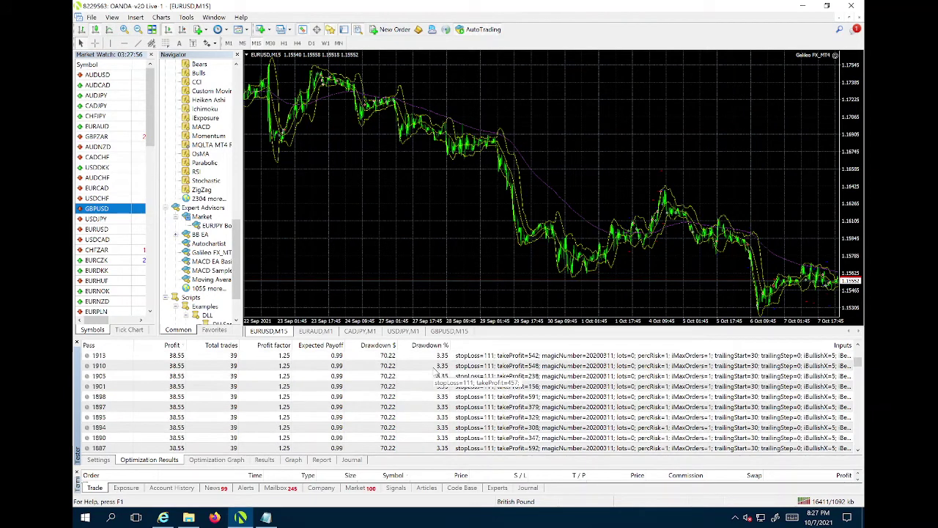
scroll(438, 370, up, 10)
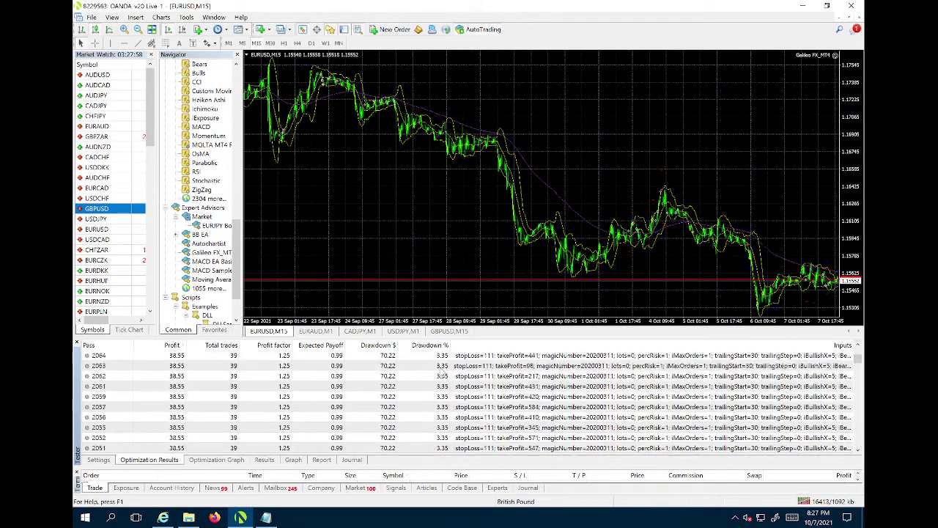
scroll(442, 375, up, 10)
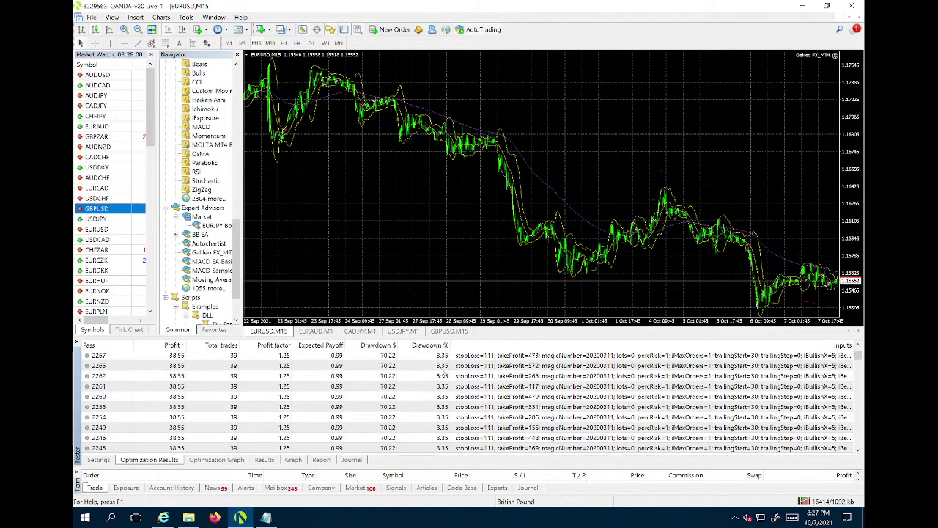
scroll(501, 367, up, 3)
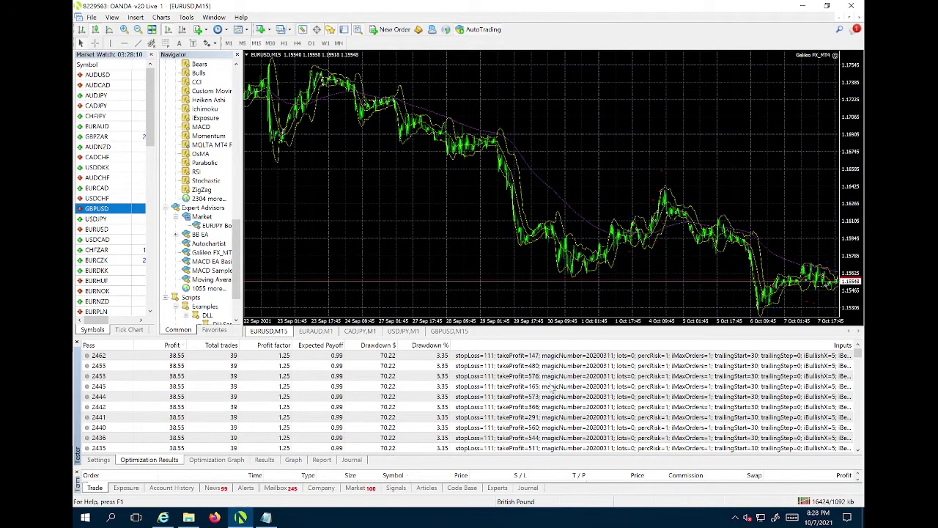
- Compare the take profit inputs of the equally profitable passes near the top, and select pass 2405 with take profit 99
scroll(545, 394, down, 2)
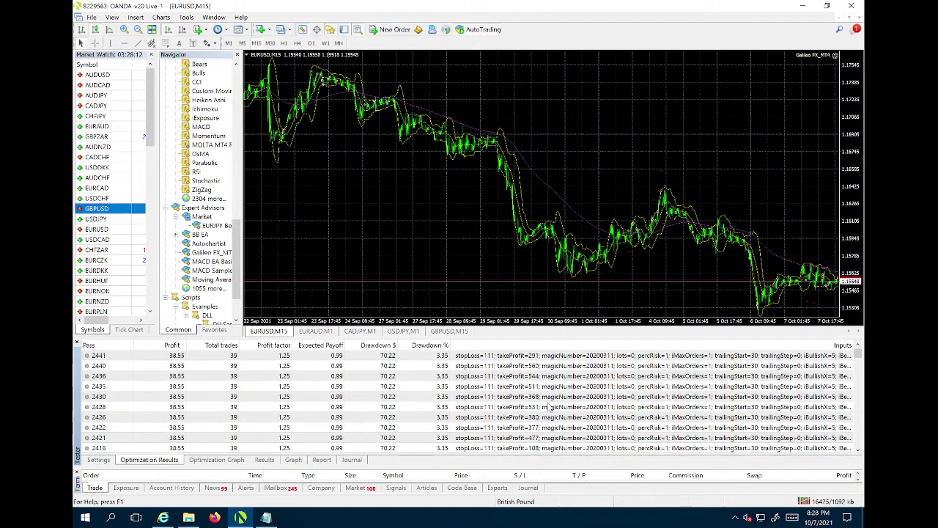
scroll(552, 409, down, 2)
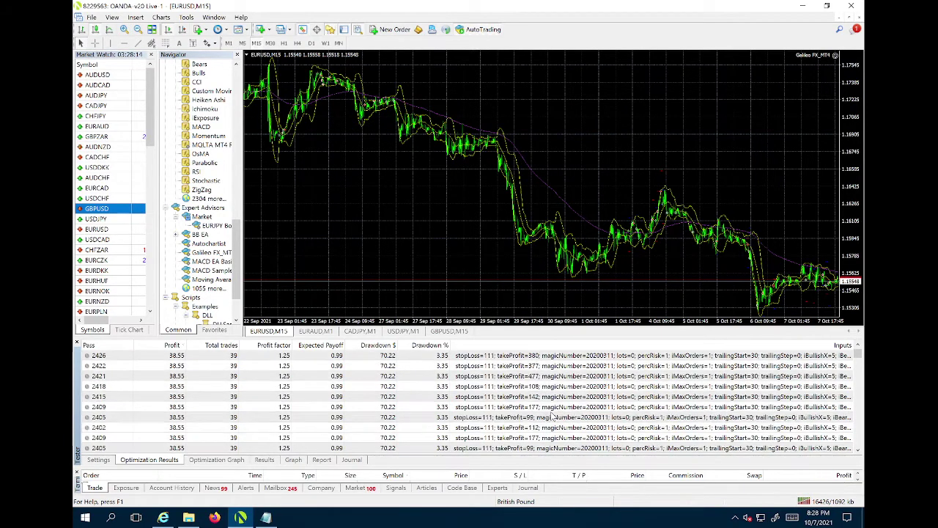
click(528, 431)
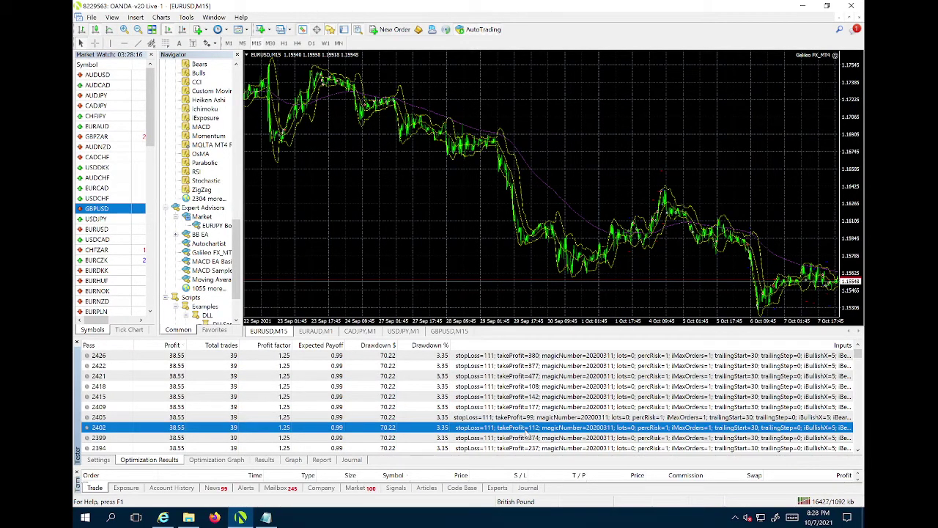
scroll(544, 436, down, 2)
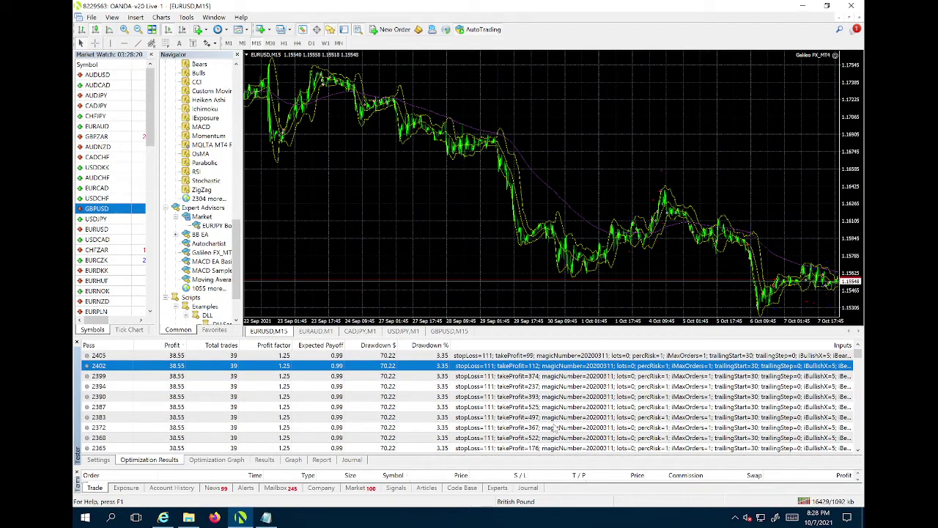
scroll(544, 437, down, 2)
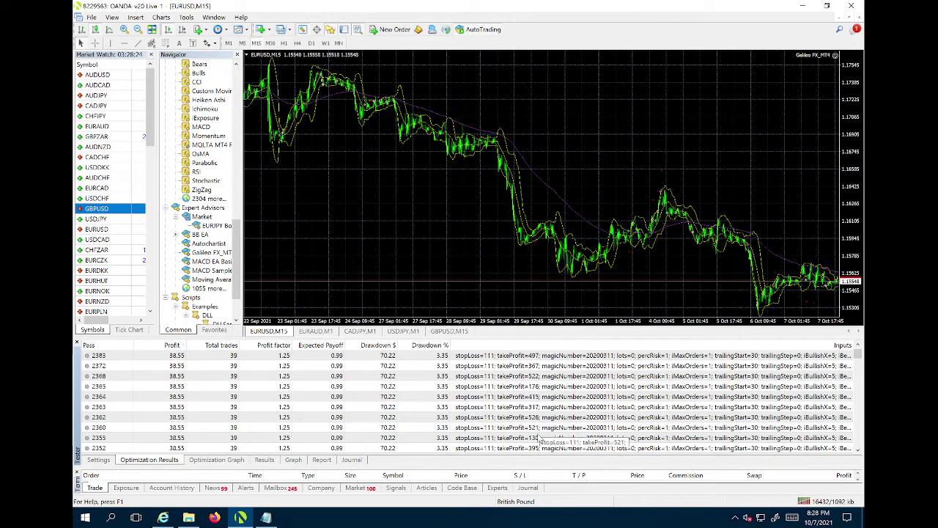
scroll(547, 438, down, 4)
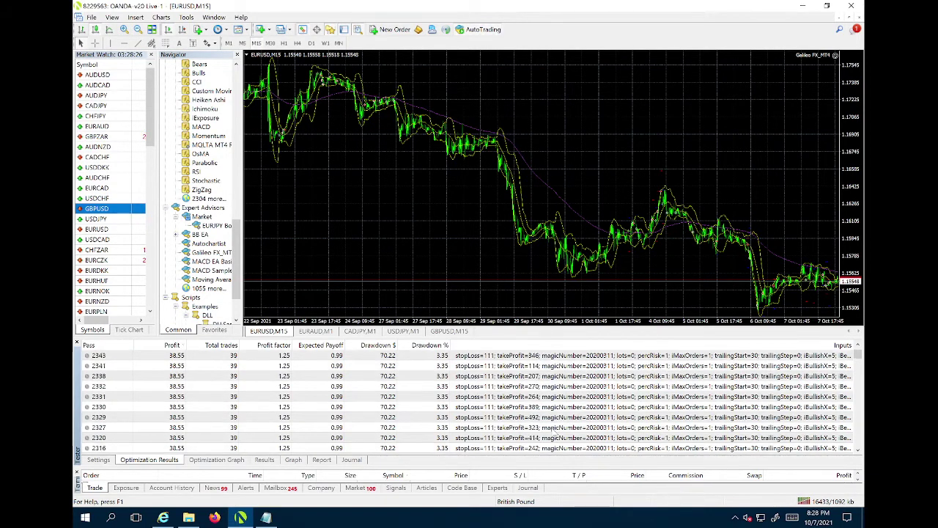
scroll(555, 435, up, 5)
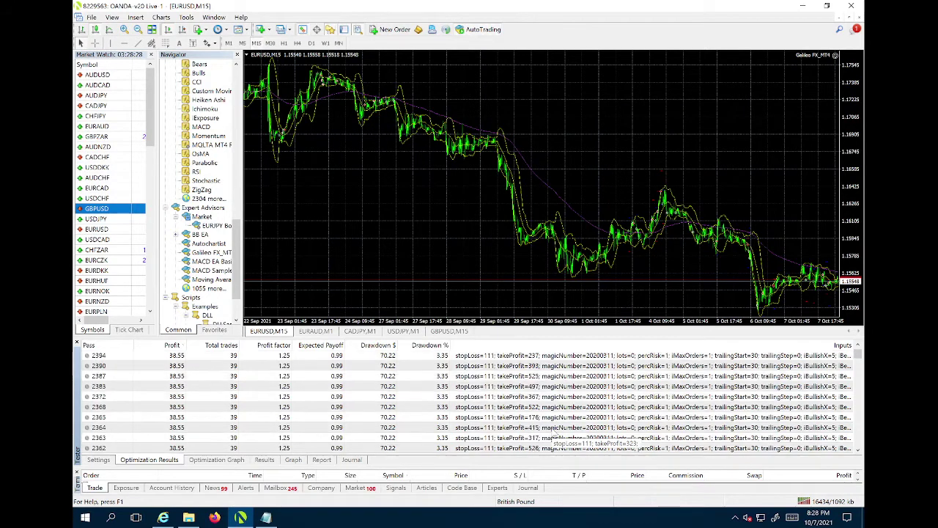
scroll(552, 434, up, 3)
click(552, 428)
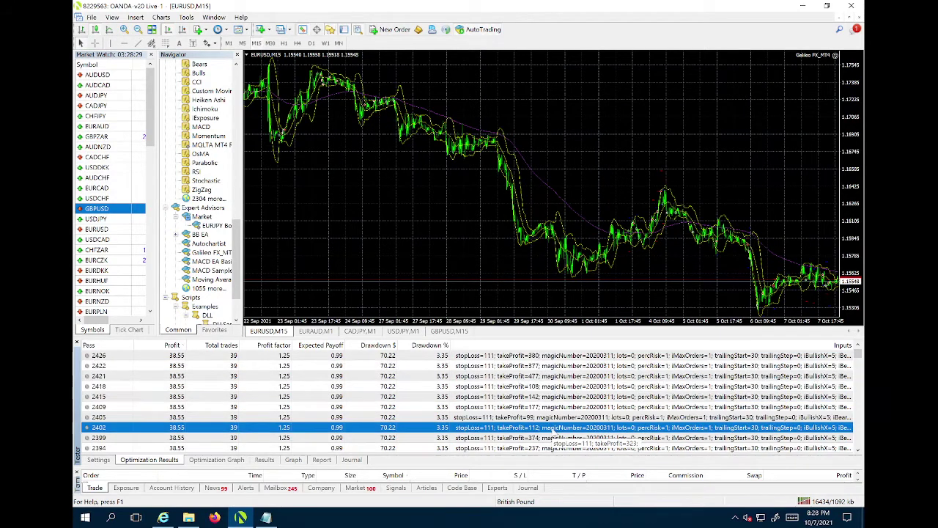
click(536, 417)
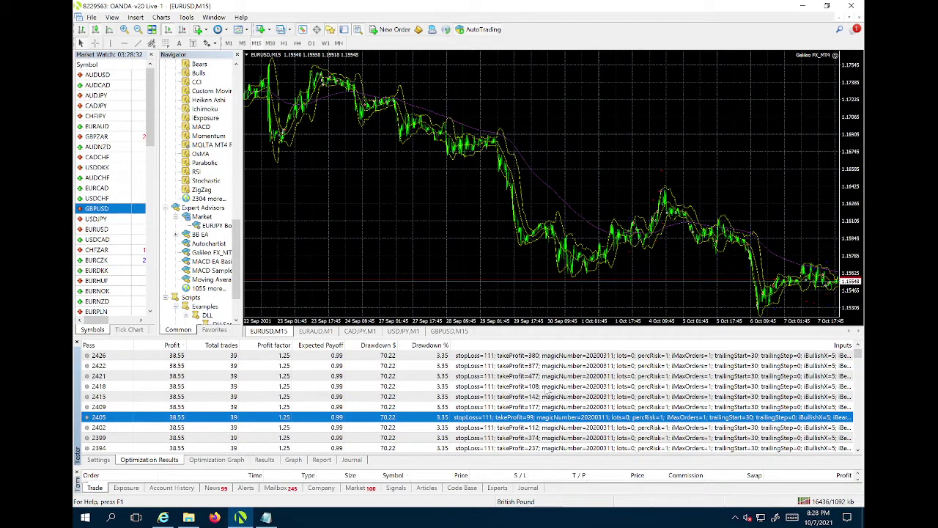
scroll(548, 388, up, 3)
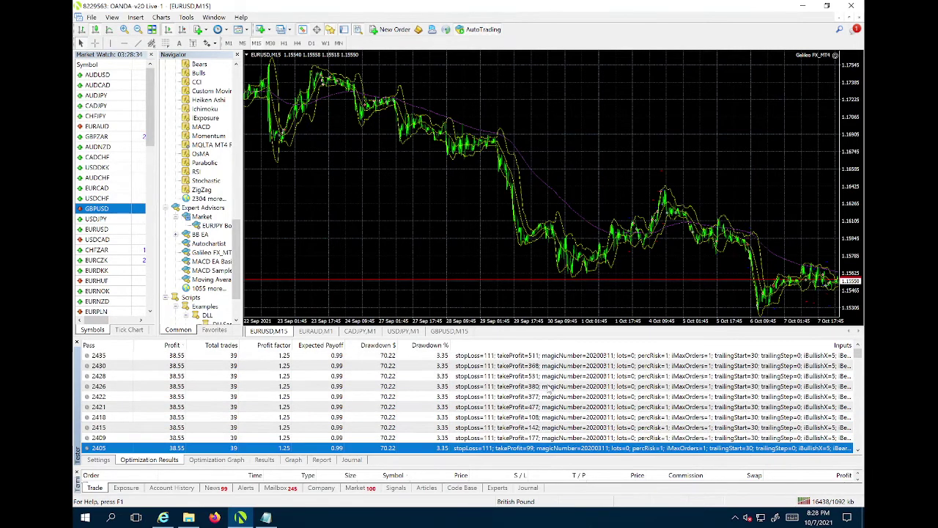
scroll(548, 389, down, 6)
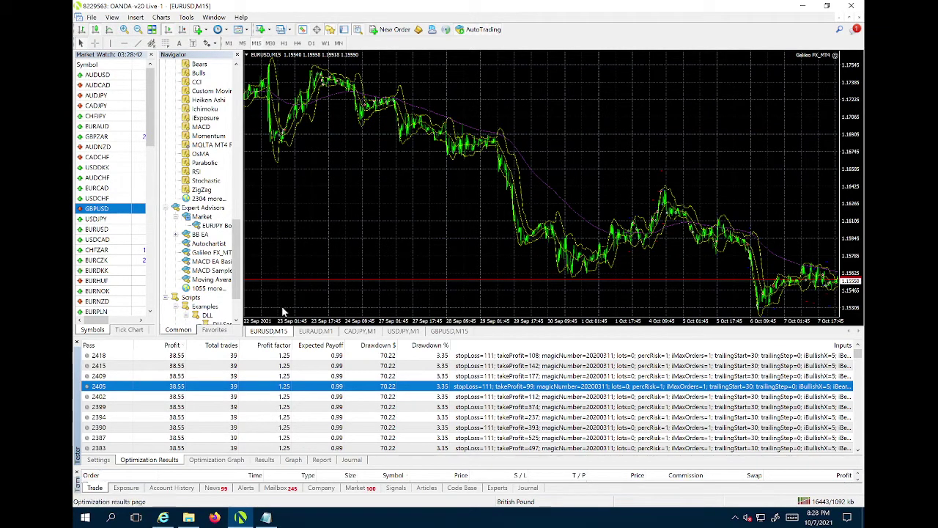
- In the tested expert's inputs, set Stop loss in points to 111 and Take profit in points to 99
click(98, 460)
click(818, 349)
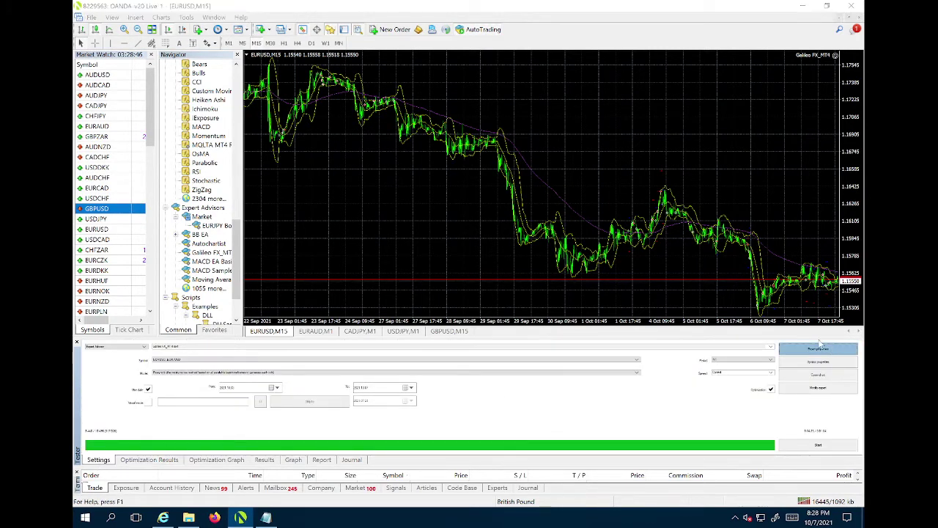
double_click(489, 173)
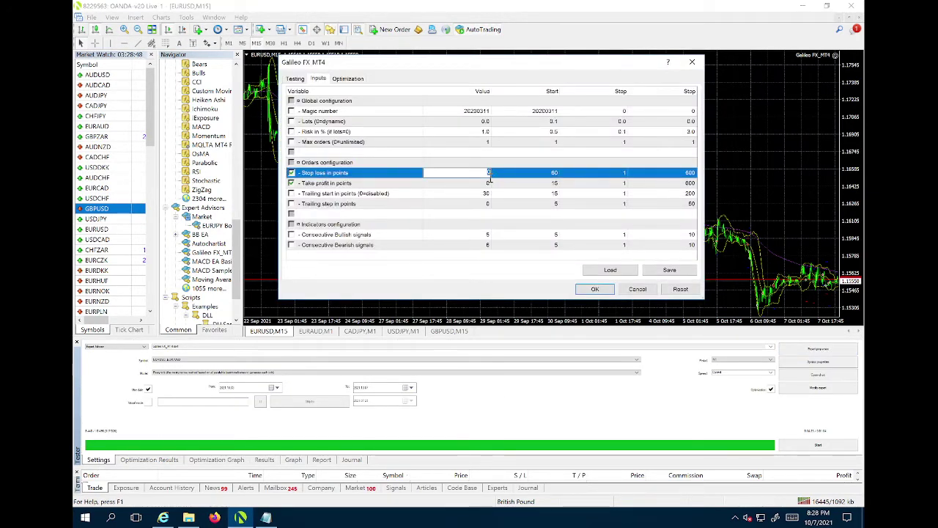
text(111)
double_click(488, 184)
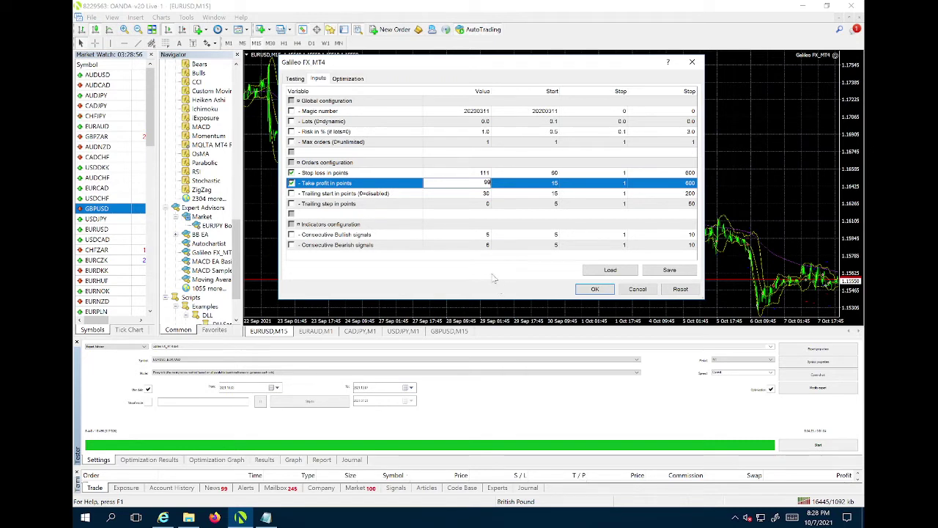
- Exclude stop loss and take profit from the optimization, and include Trailing start and Trailing step in points instead
click(291, 182)
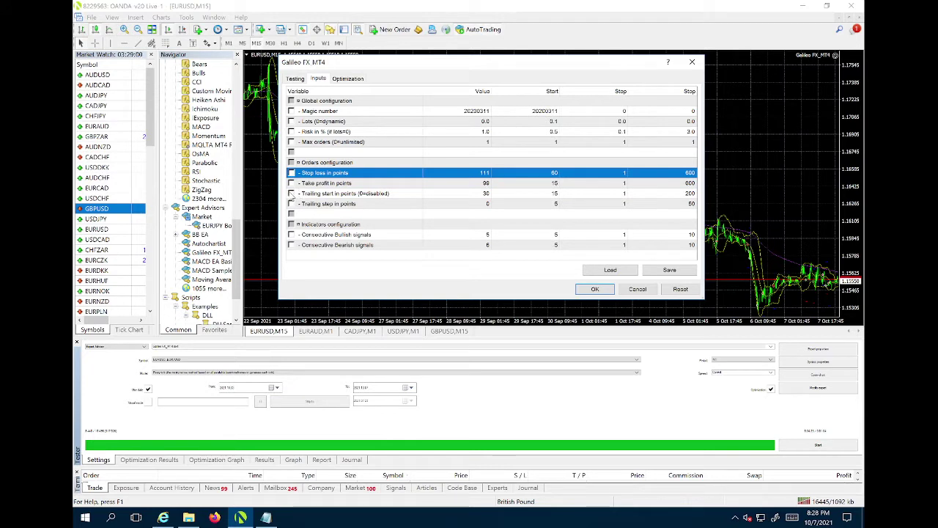
click(292, 194)
click(292, 204)
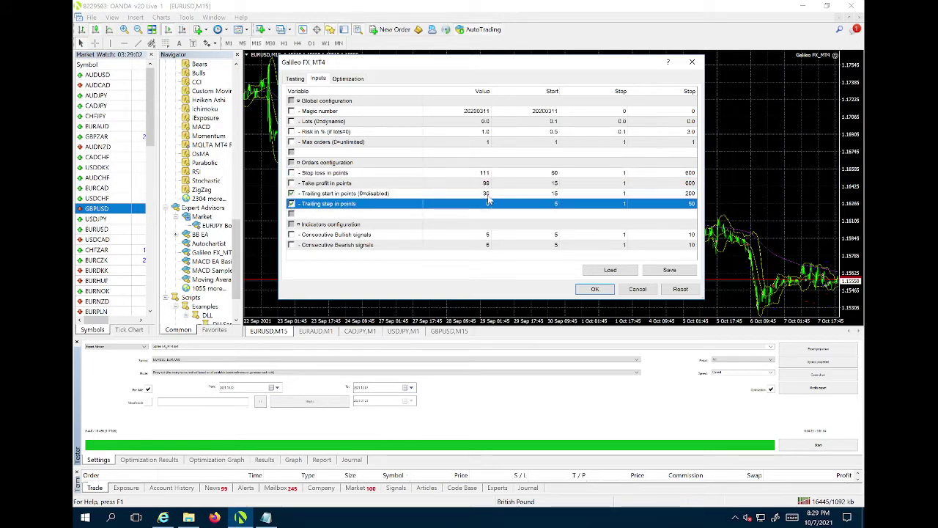
- Set the value of Trailing start in points to 0
click(487, 195)
click(501, 195)
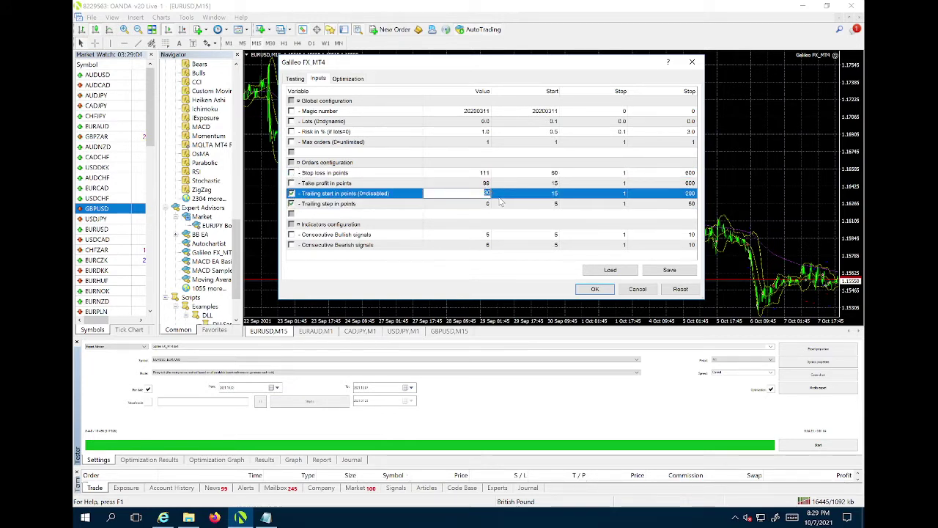
text(0)
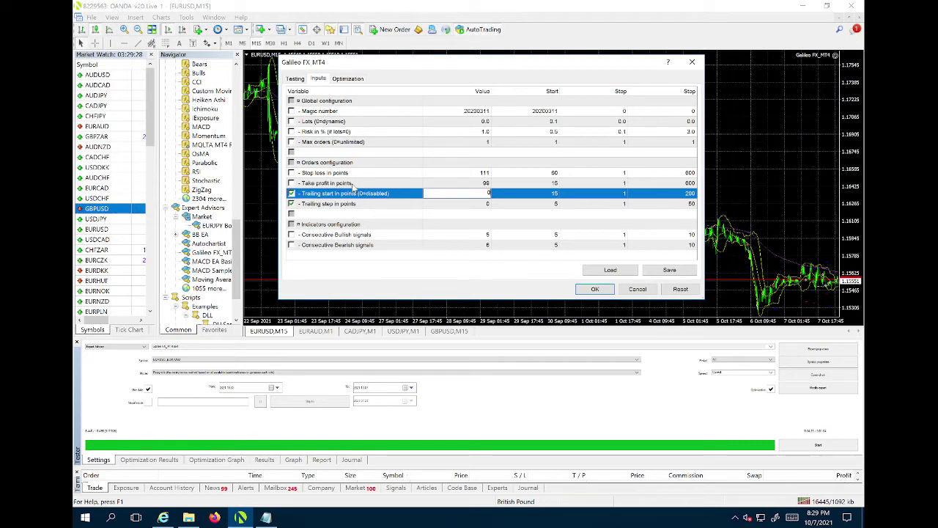
click(379, 184)
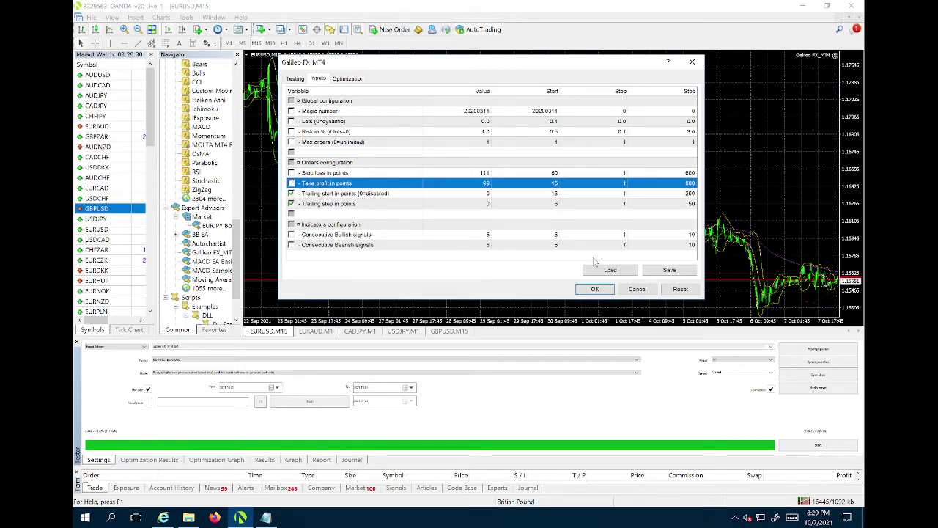
- Set the end of the Trailing start optimization range to 60, accept the expert's inputs and start the optimization
click(555, 193)
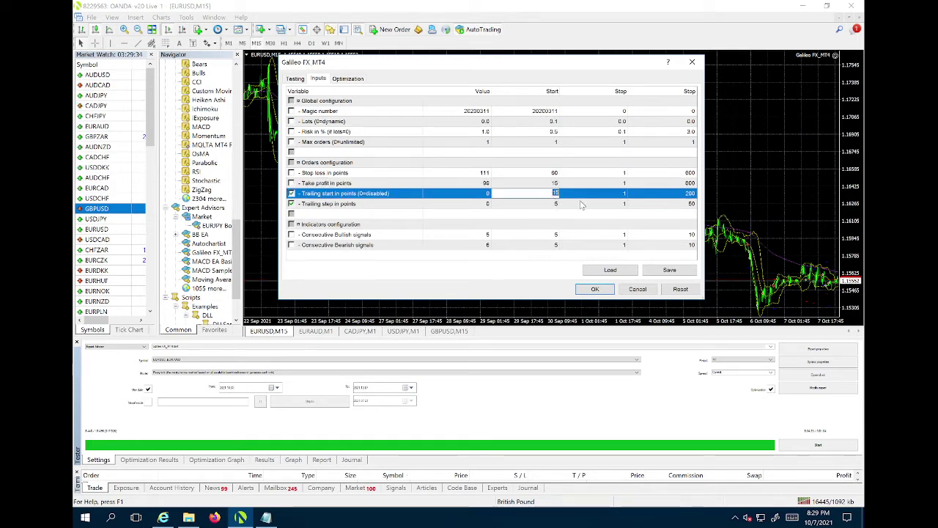
click(690, 193)
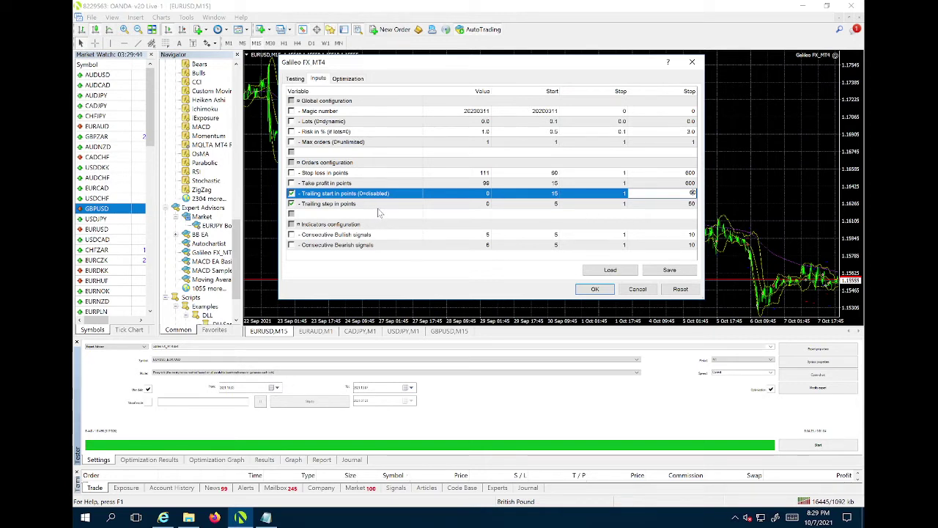
click(411, 206)
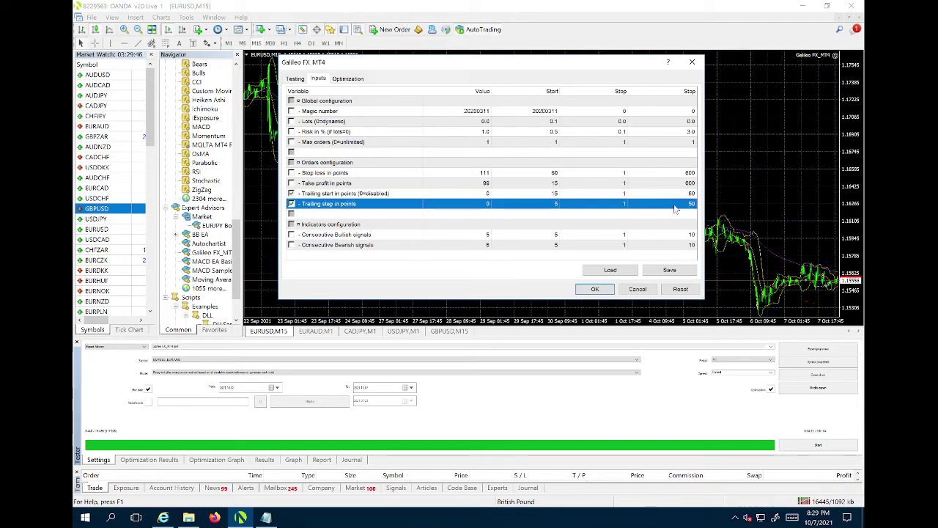
click(596, 290)
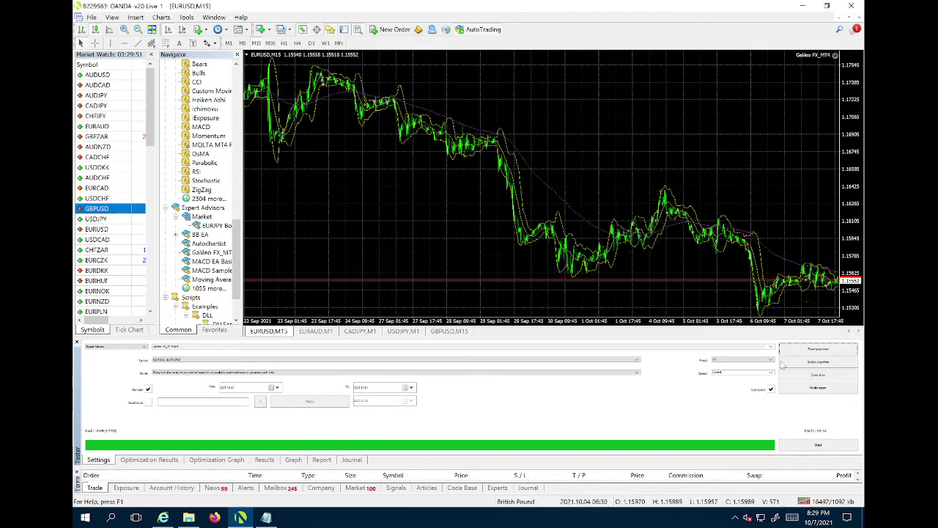
click(813, 451)
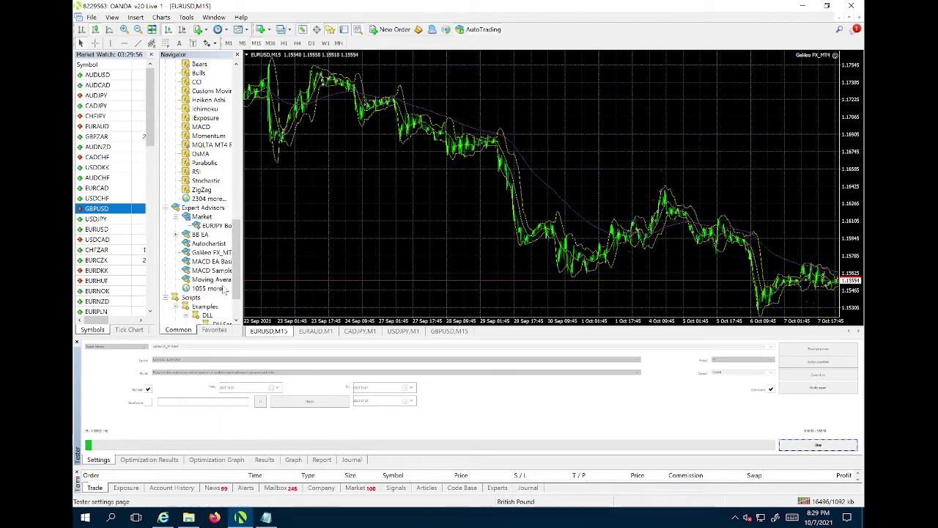
right_click(305, 171)
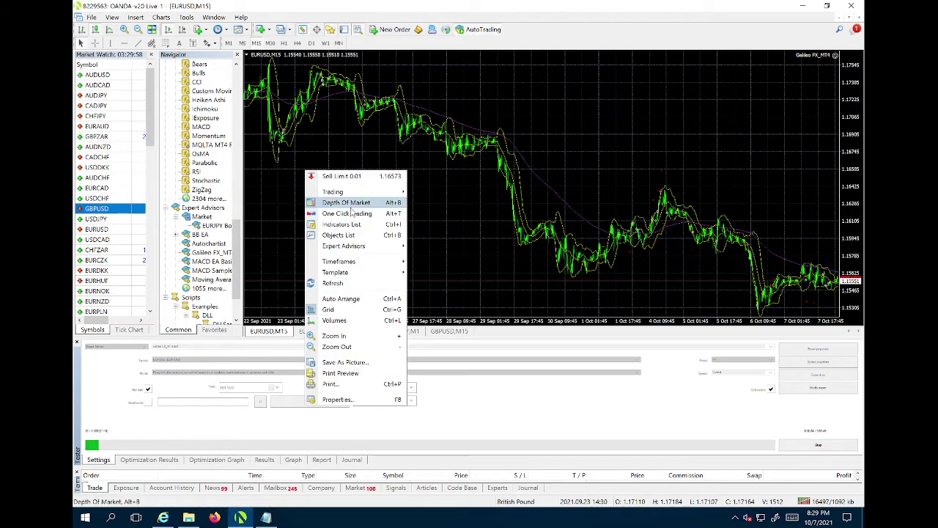
mouse_move(352, 246)
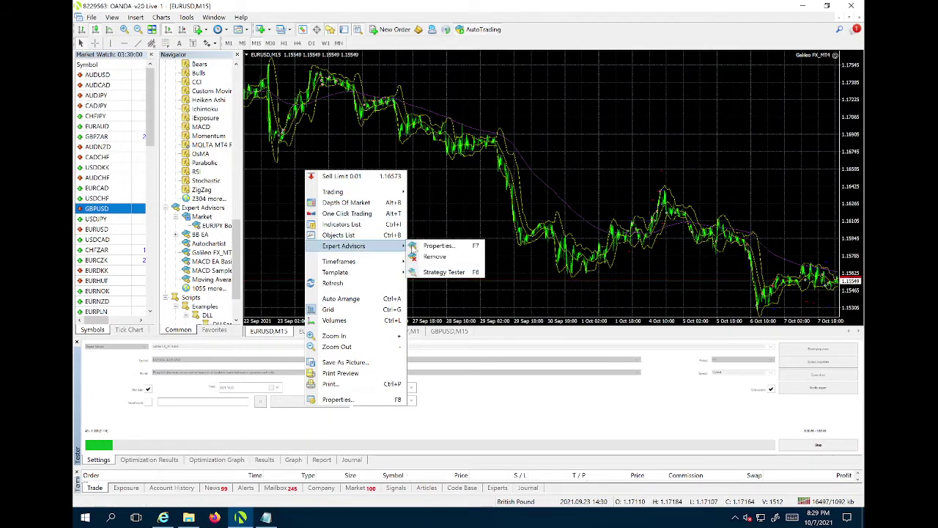
click(438, 245)
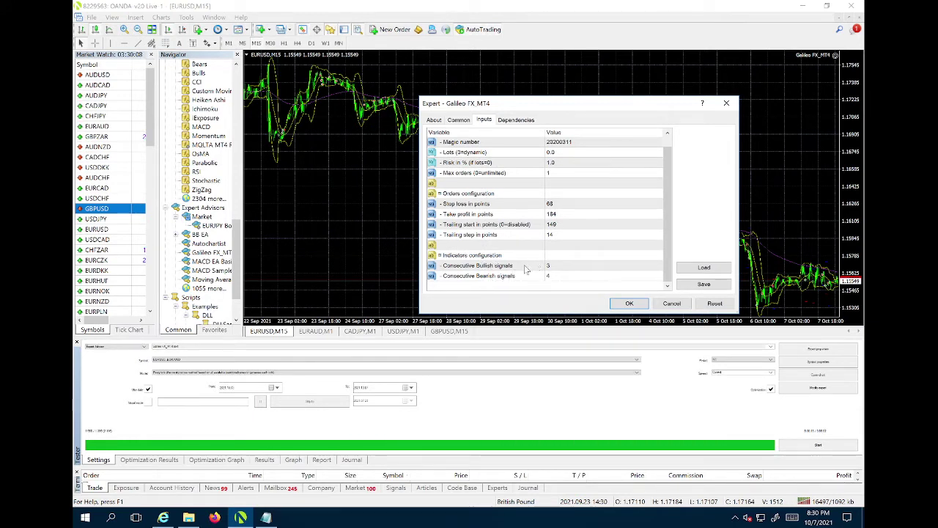
click(522, 268)
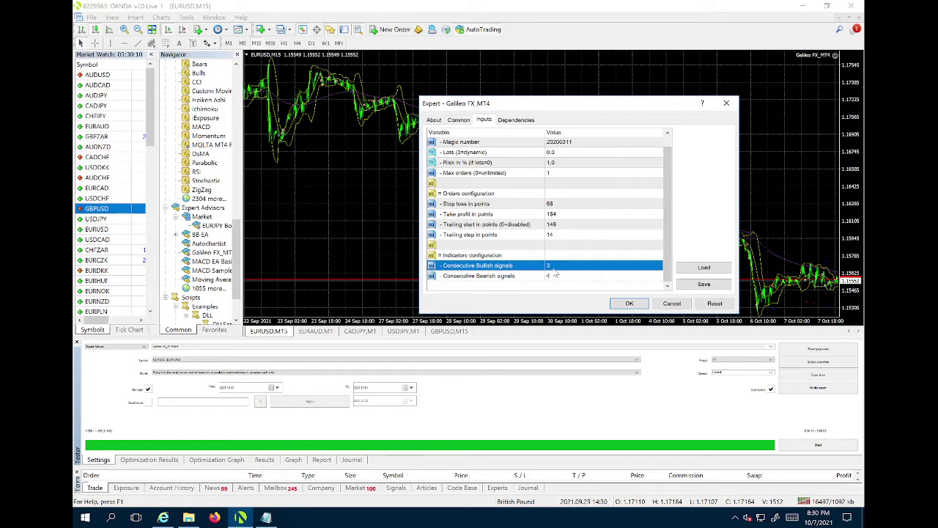
click(554, 265)
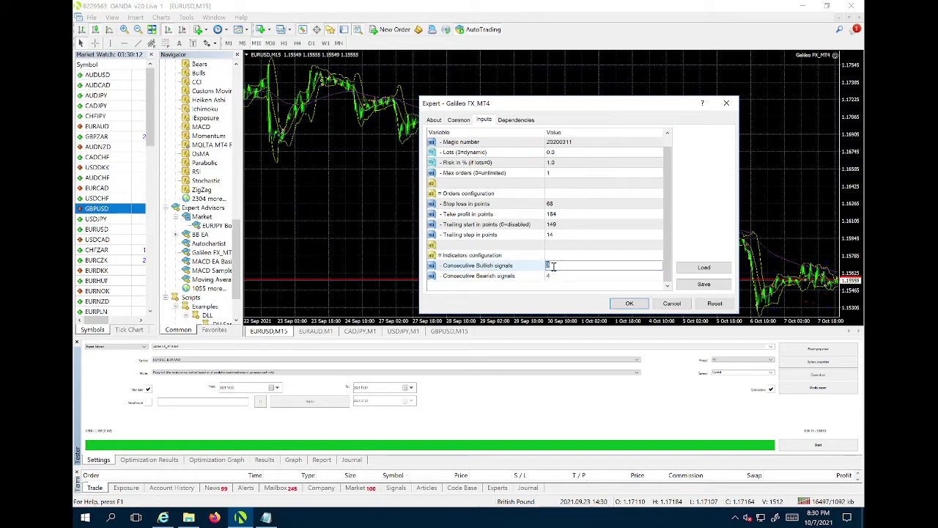
text(5)
click(548, 276)
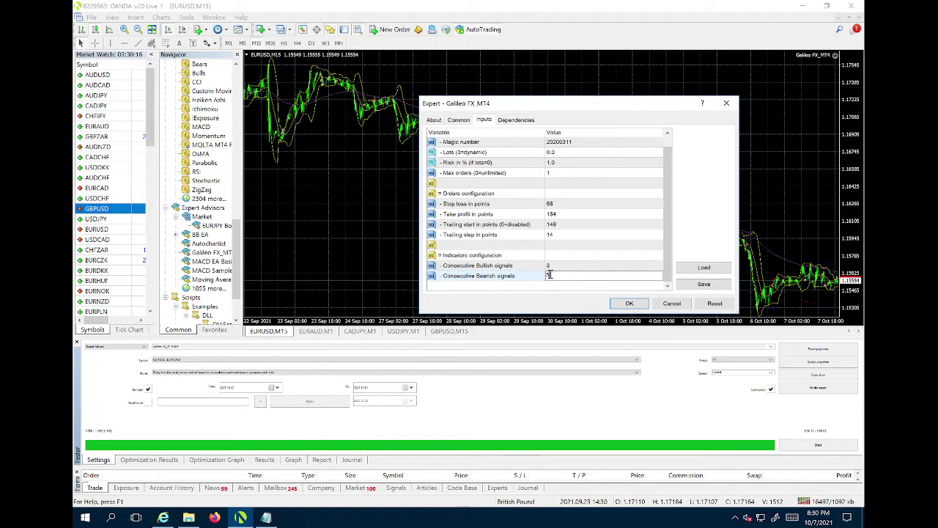
text(5)
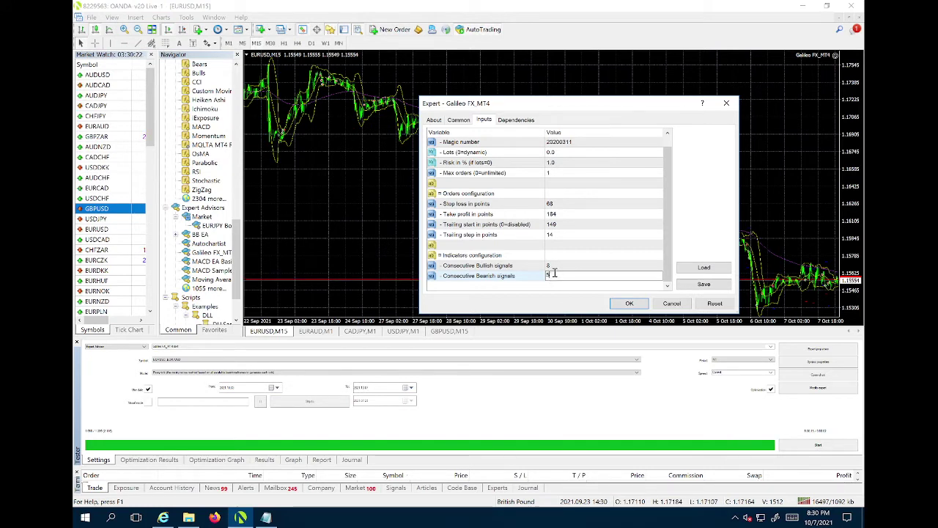
key(Return)
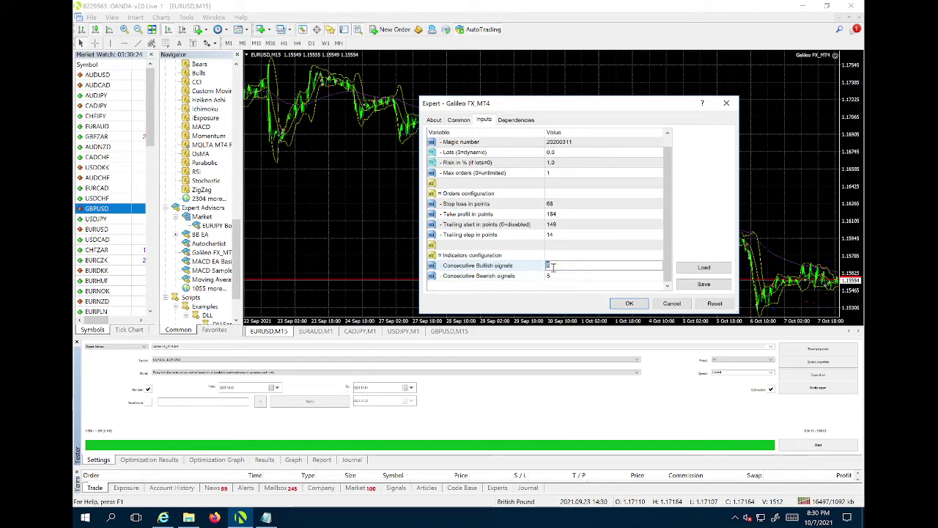
click(550, 270)
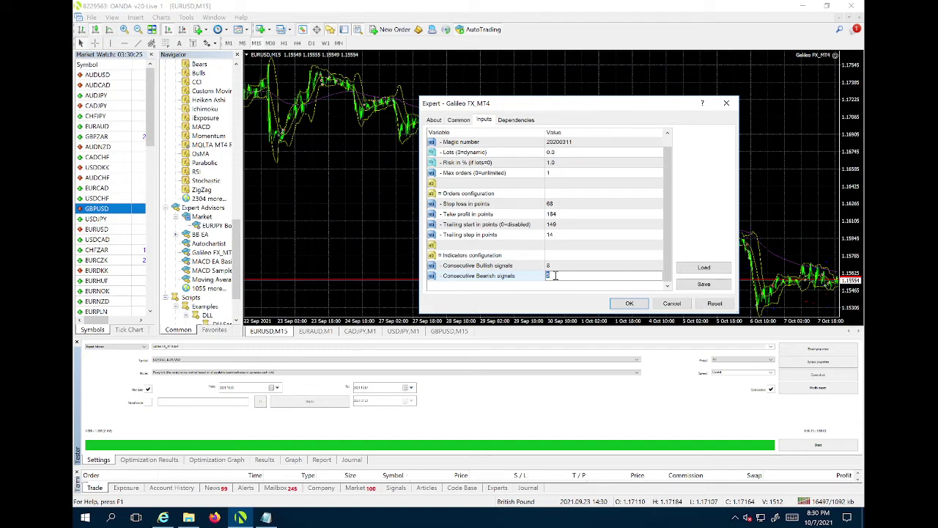
click(726, 102)
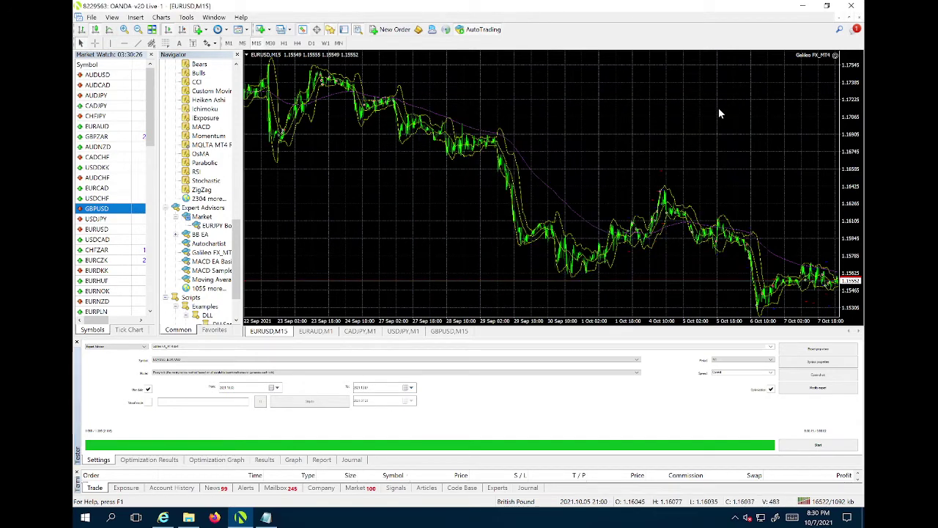
- Sort the optimization results by profit, highest first, and compare the two most profitable passes, ending with pass 33 selected
click(163, 460)
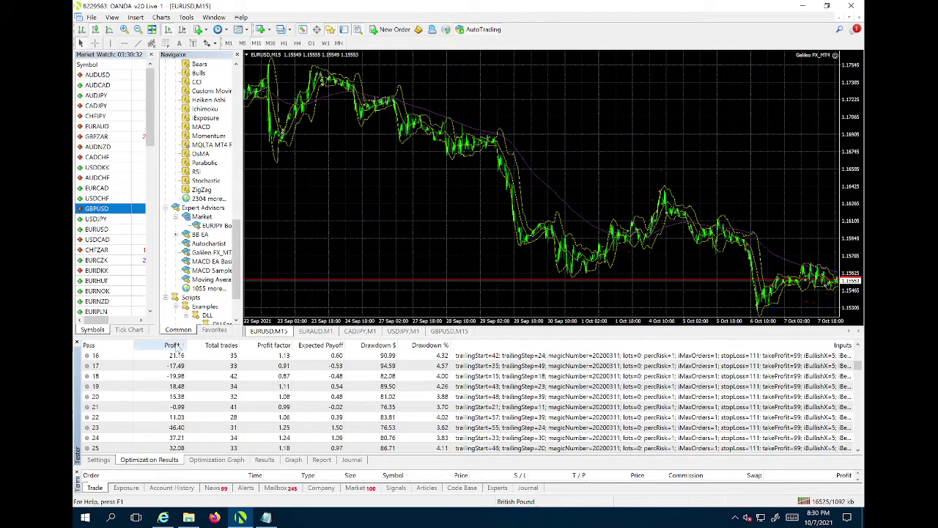
click(171, 345)
click(171, 344)
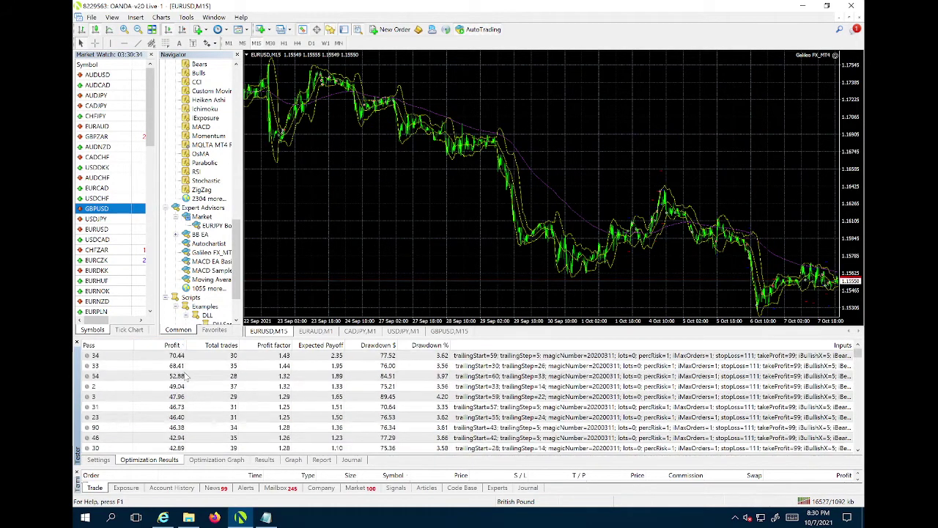
click(220, 358)
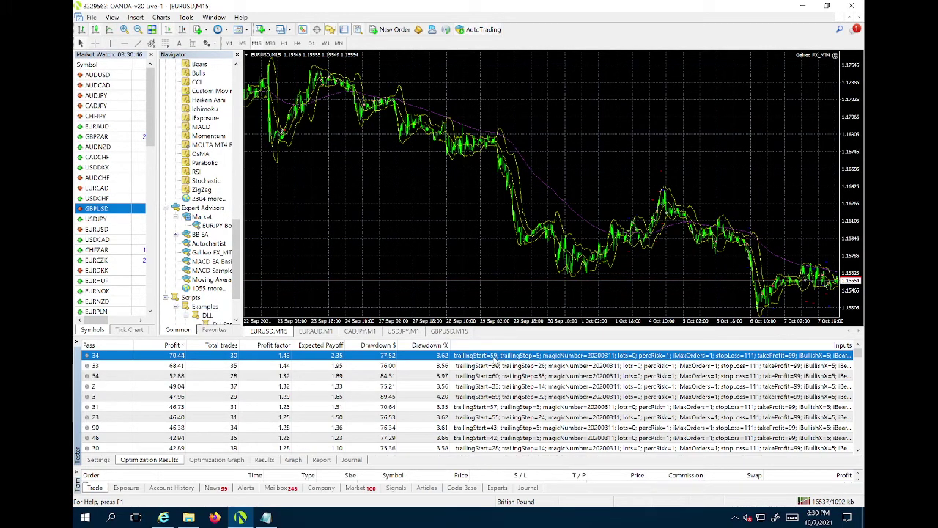
click(188, 367)
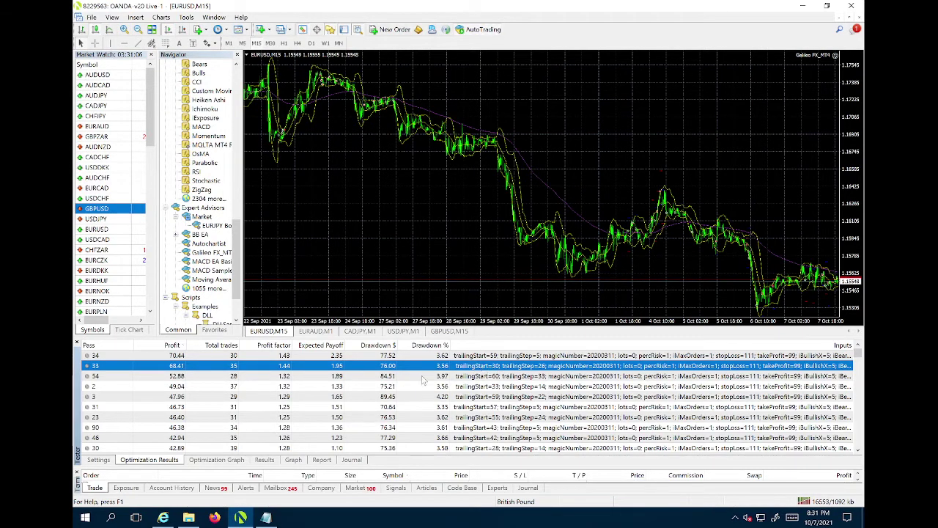
- In the tested expert's inputs, set Trailing start in points to 30 and Trailing step in points to 26, checking them against pass 33
click(104, 460)
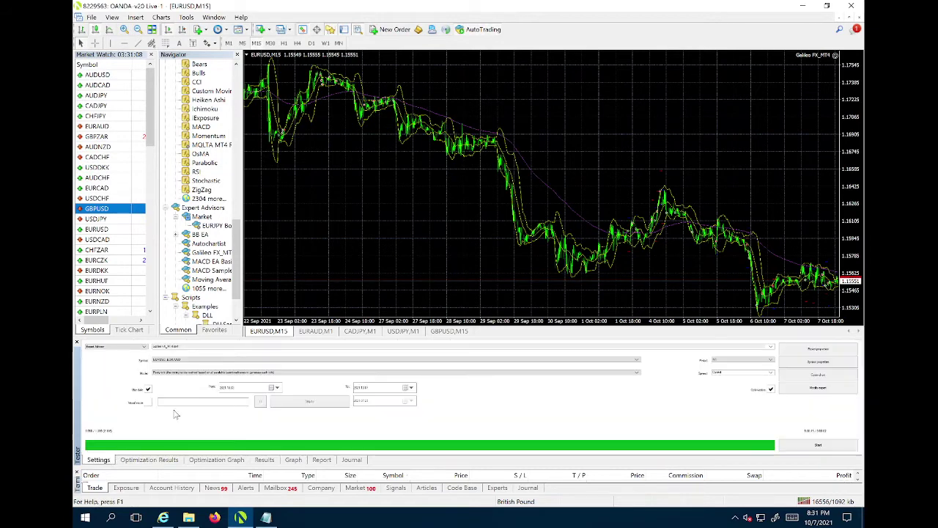
click(804, 353)
click(489, 192)
click(489, 193)
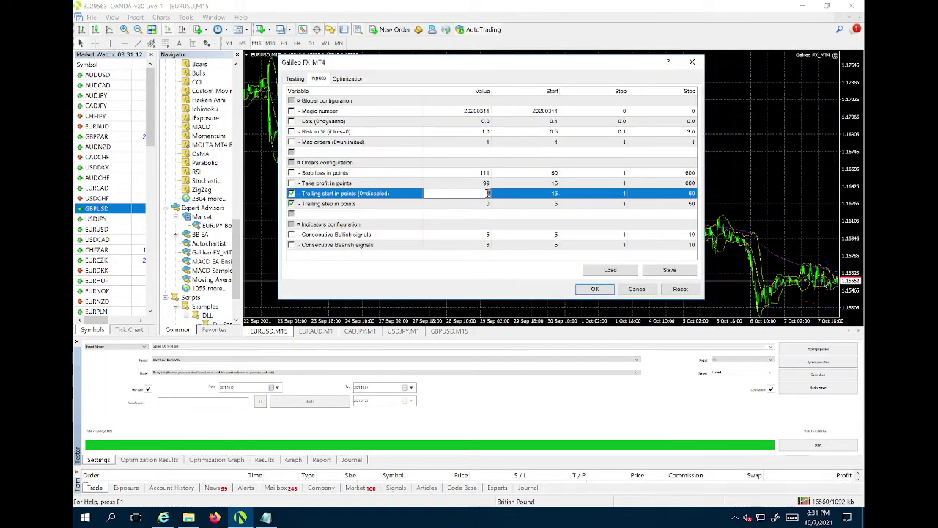
text(30)
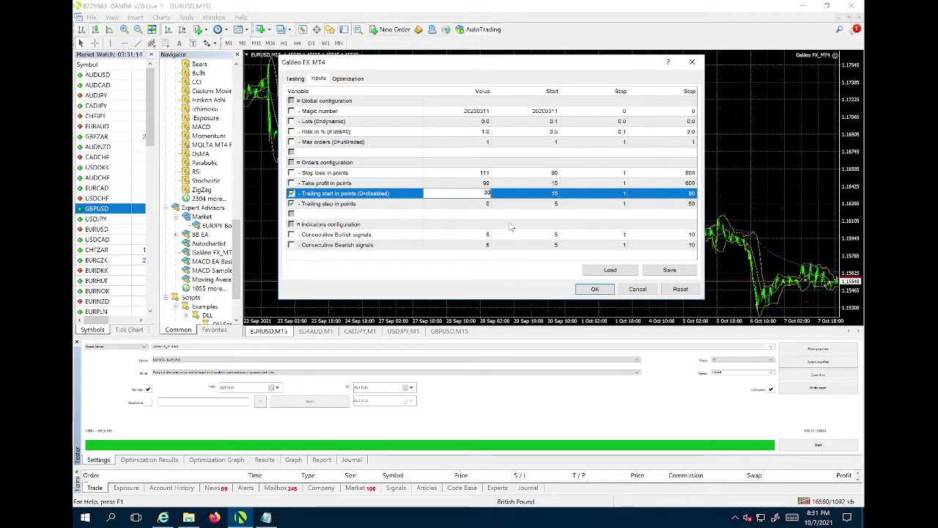
click(488, 203)
click(488, 203)
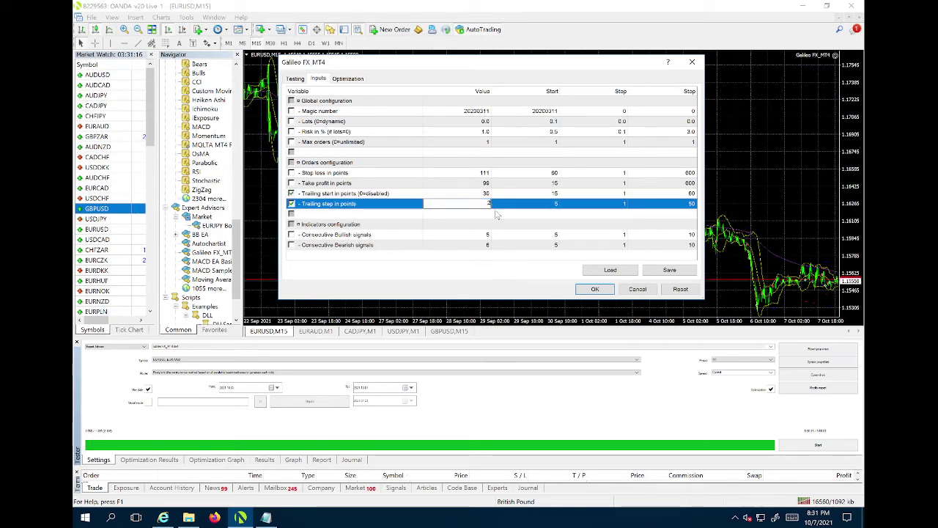
click(583, 289)
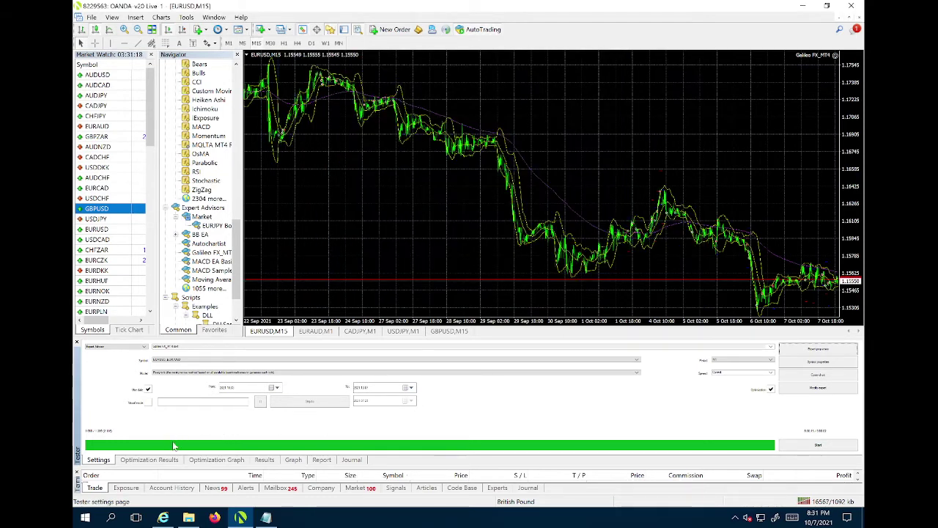
click(149, 459)
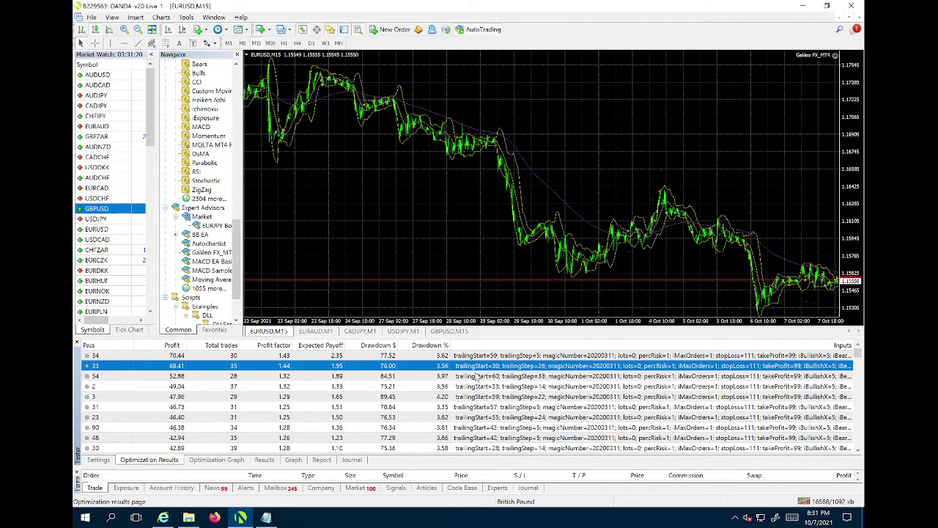
click(99, 459)
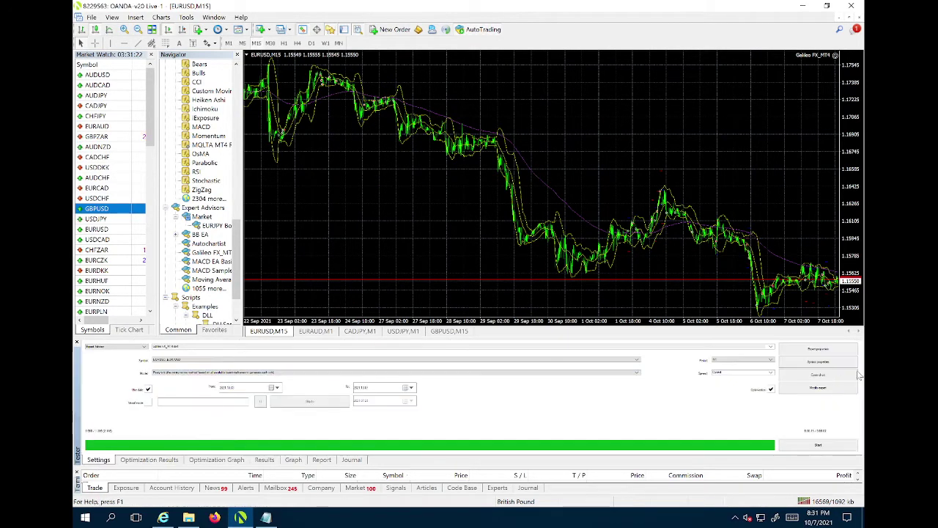
- Review and accept the tested expert's inputs, turn off optimization and start a single backtest
click(818, 349)
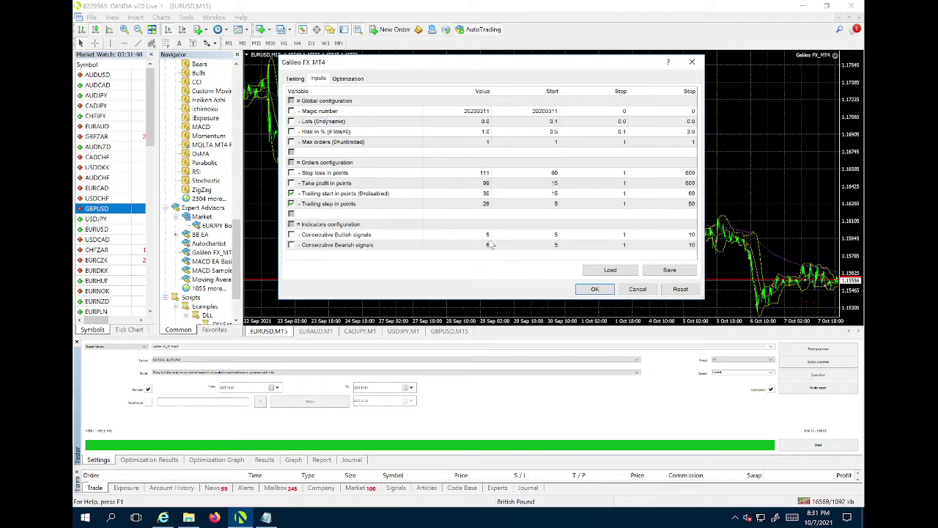
click(594, 289)
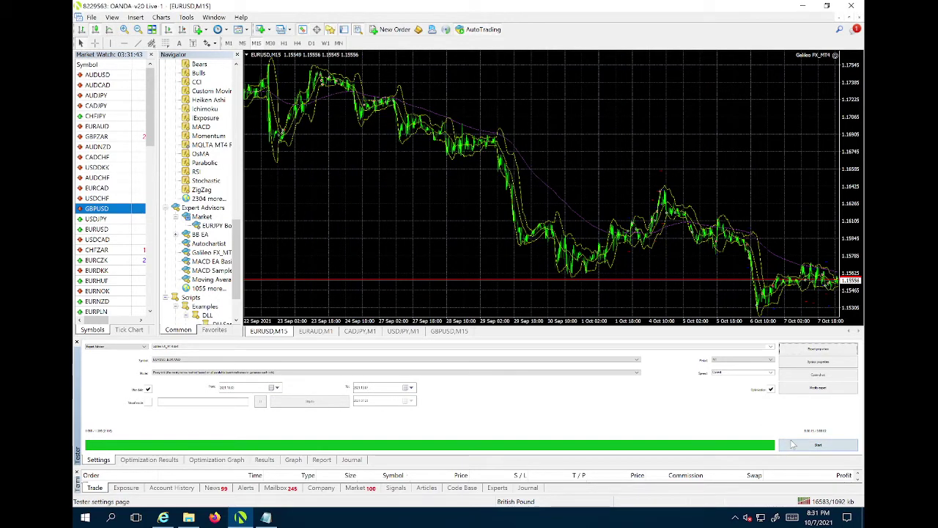
click(771, 389)
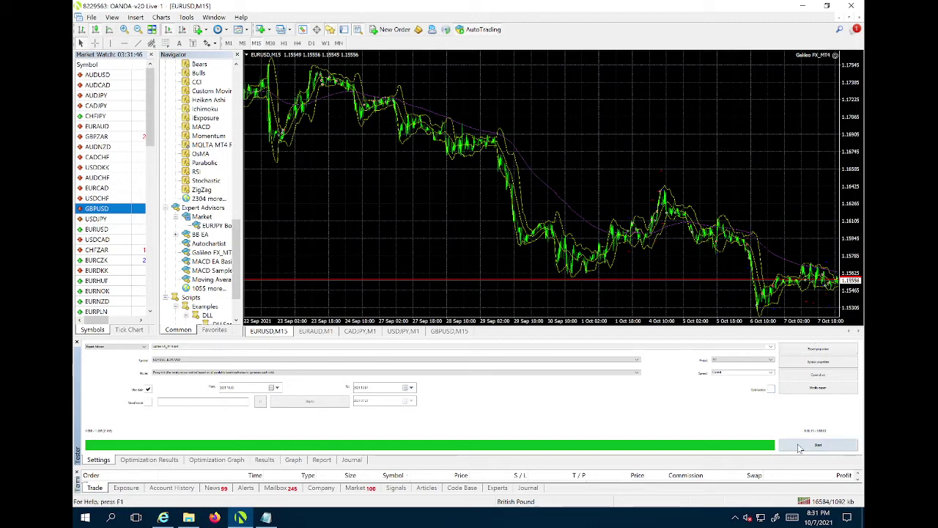
click(801, 447)
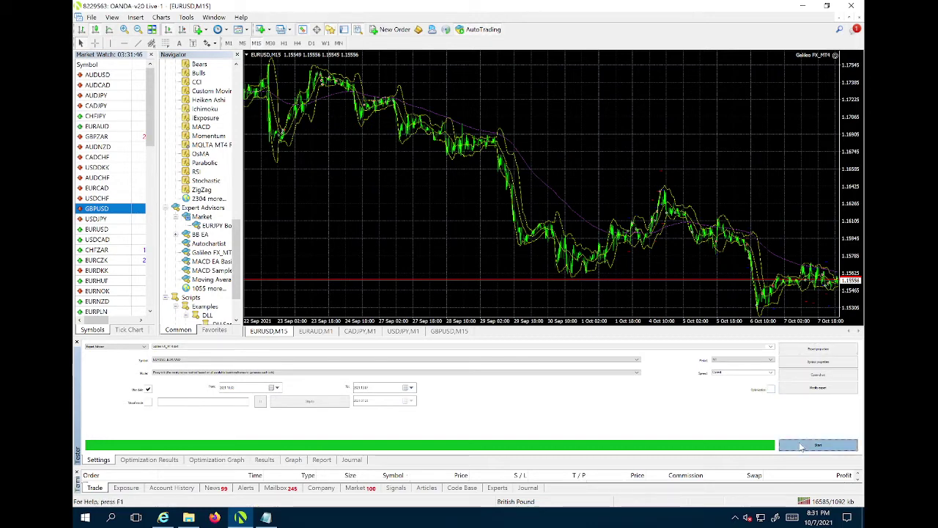
- Review the backtest report and inspect the peak of the balance curve on the graph
click(323, 459)
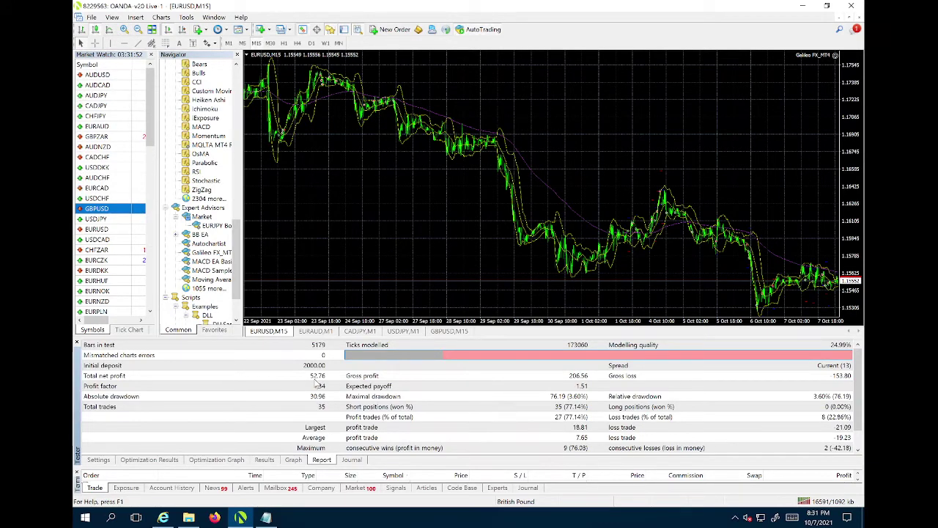
click(293, 459)
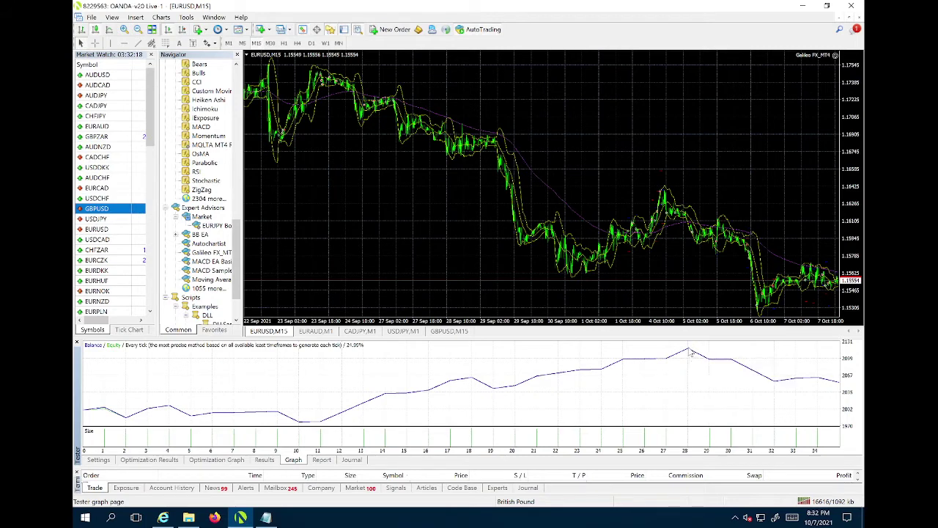
mouse_move(690, 353)
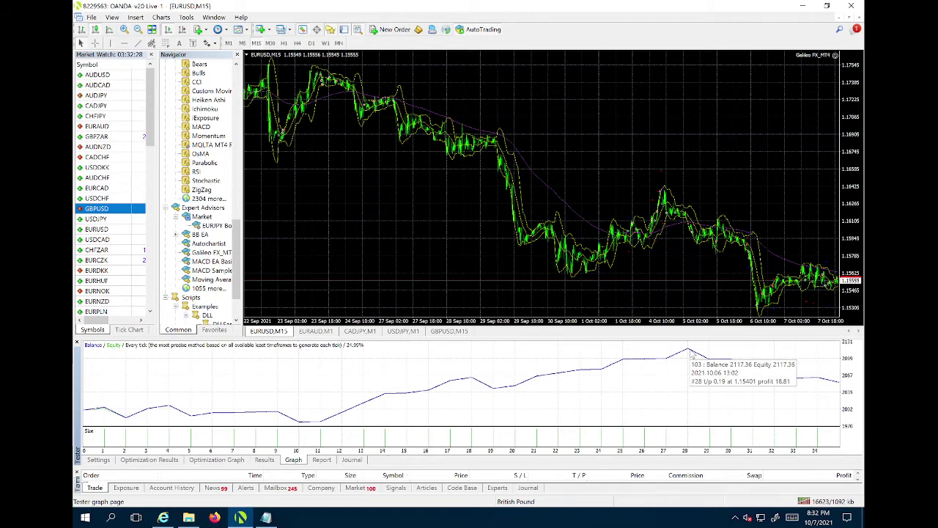
- Set the start date of the backtest period to October 6, 2021
click(102, 461)
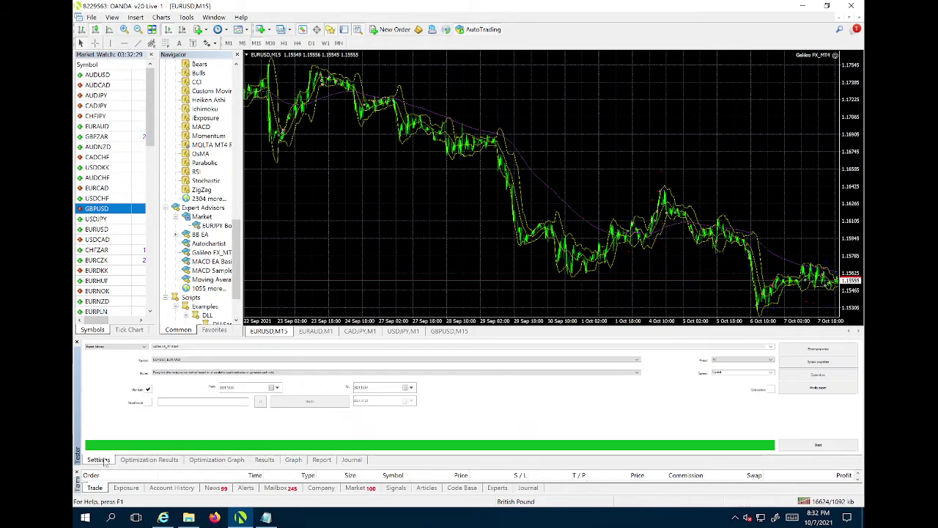
click(279, 388)
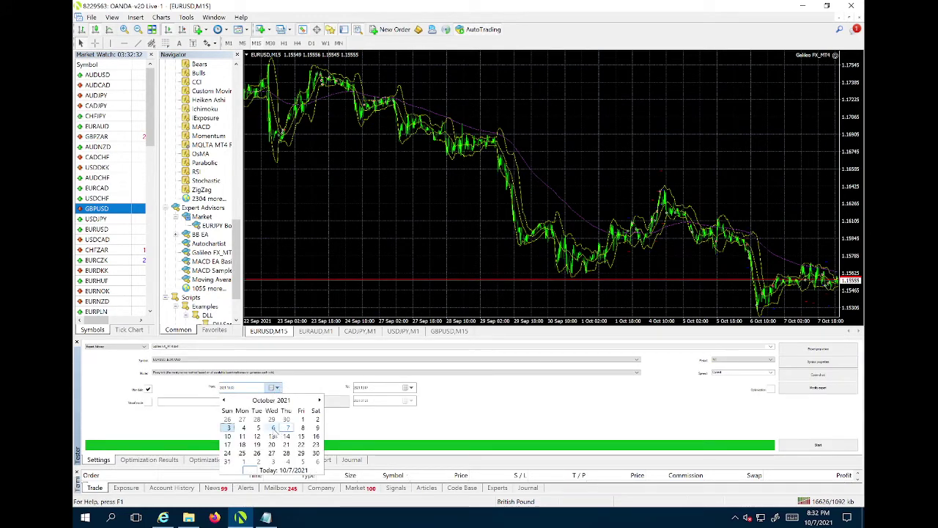
click(273, 430)
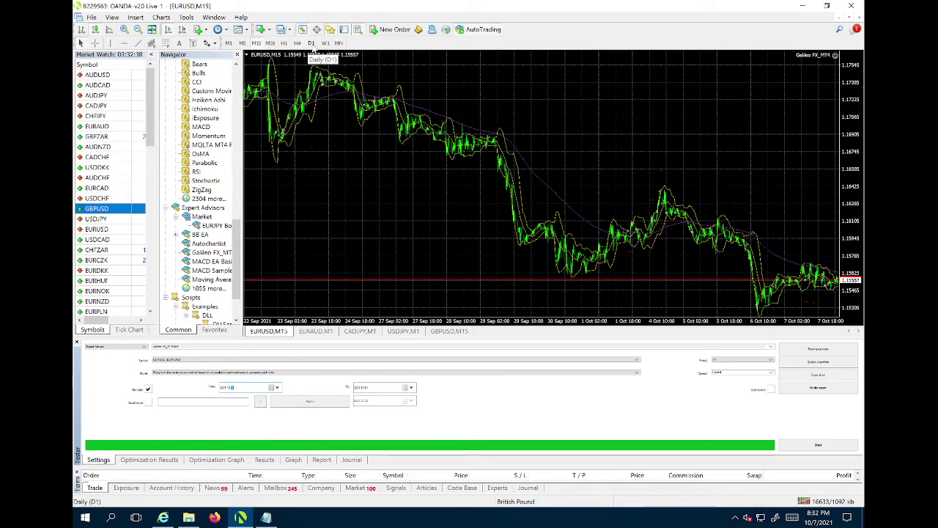
- Switch the EURUSD chart to the H4 timeframe and examine the signal arrows on its most recent candles
click(298, 43)
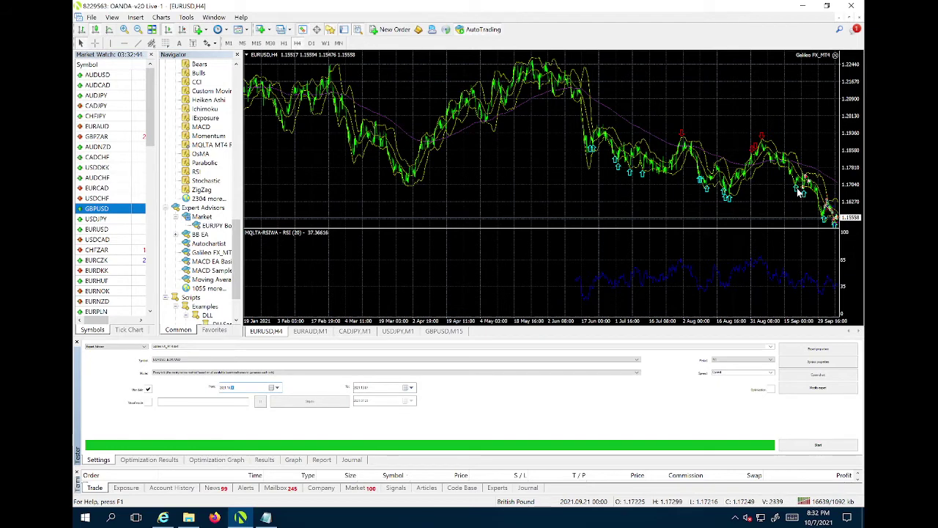
mouse_move(799, 190)
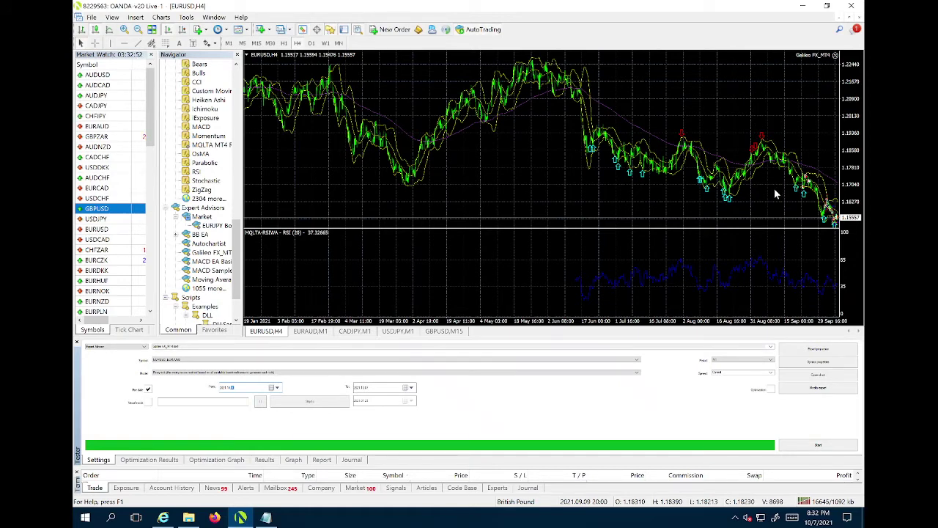
key(plus)
key(plus)
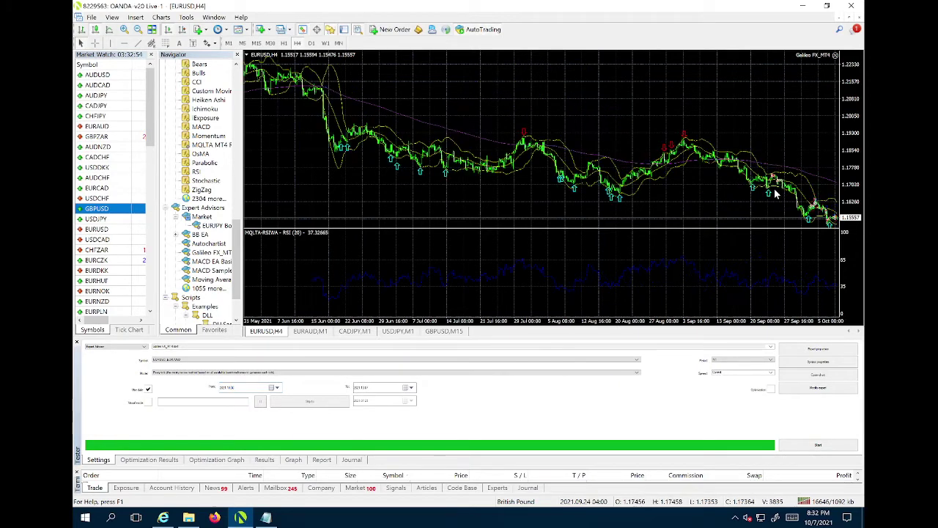
key(plus)
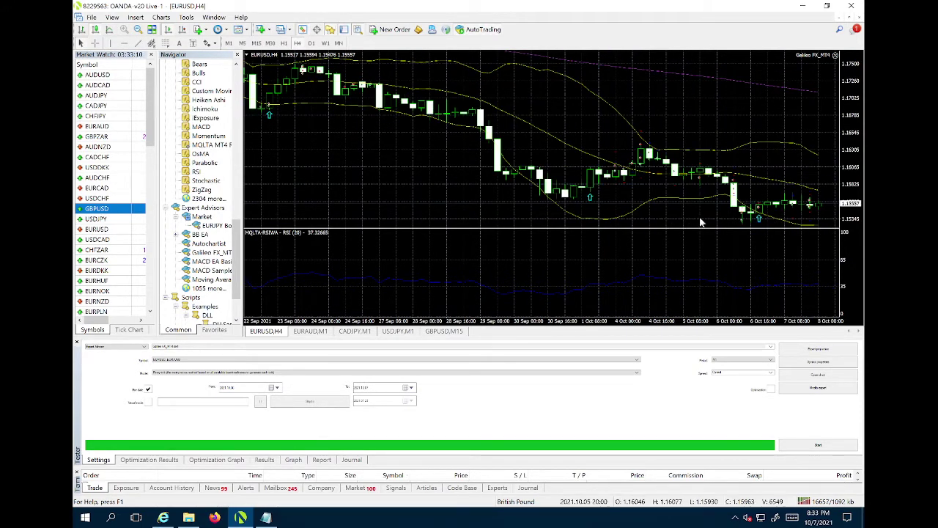
- Compare the expert's trade markers on the EURUSD chart between the Daily and H4 timeframes
click(312, 43)
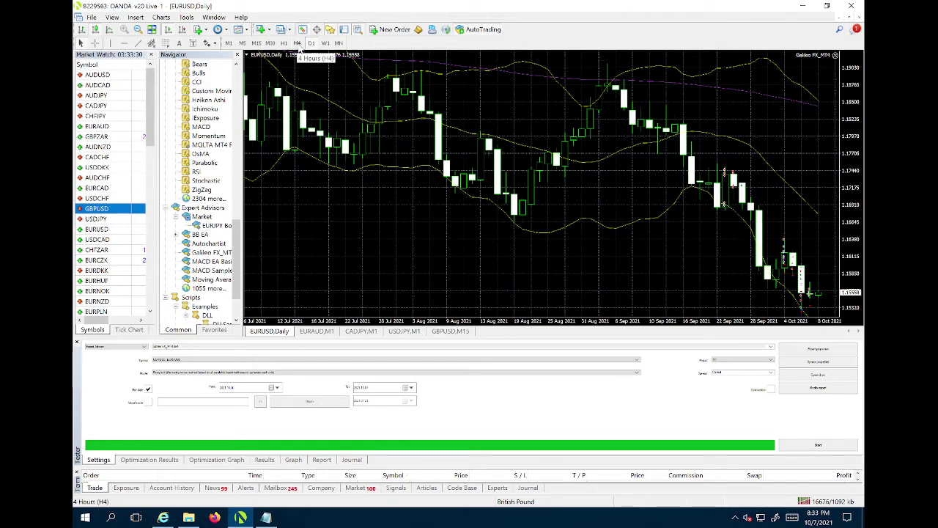
click(297, 44)
click(312, 43)
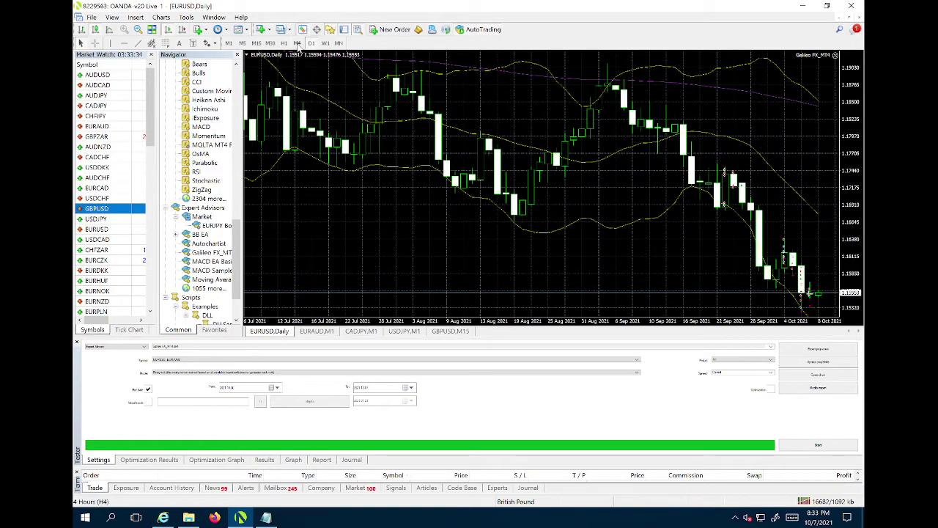
click(297, 43)
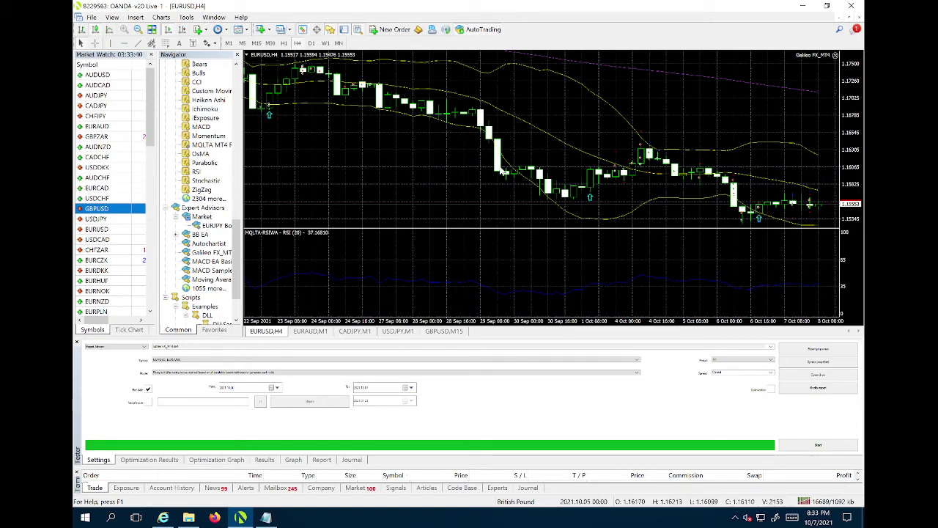
click(311, 42)
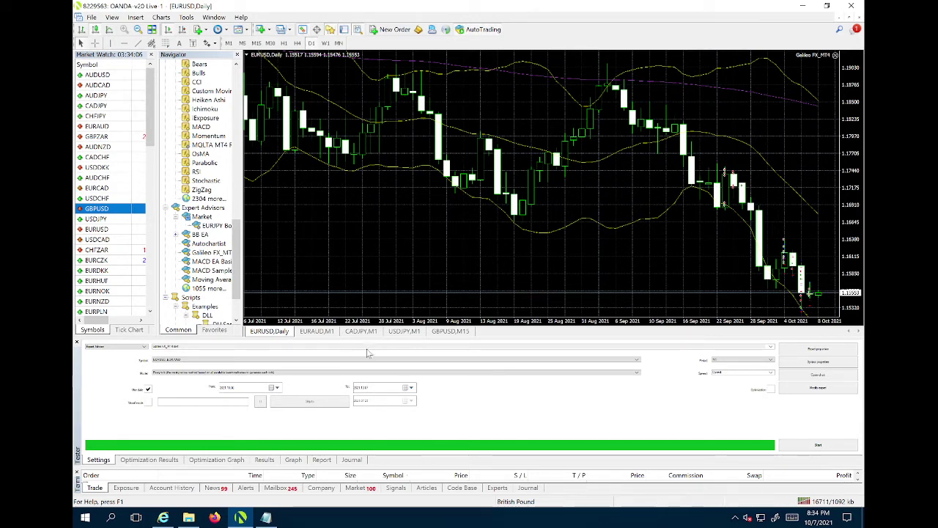
click(298, 43)
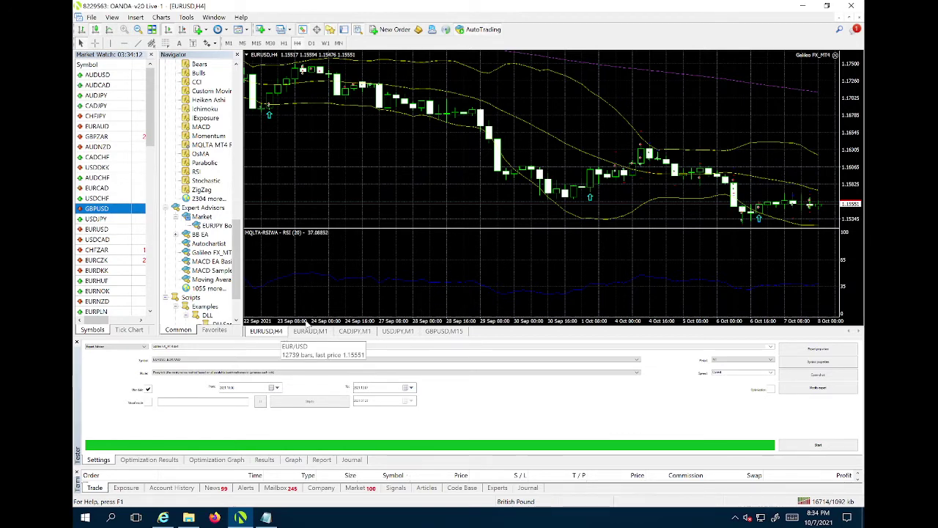
- Mark the Risk in % input of the tested expert for optimization and accept the inputs
click(818, 349)
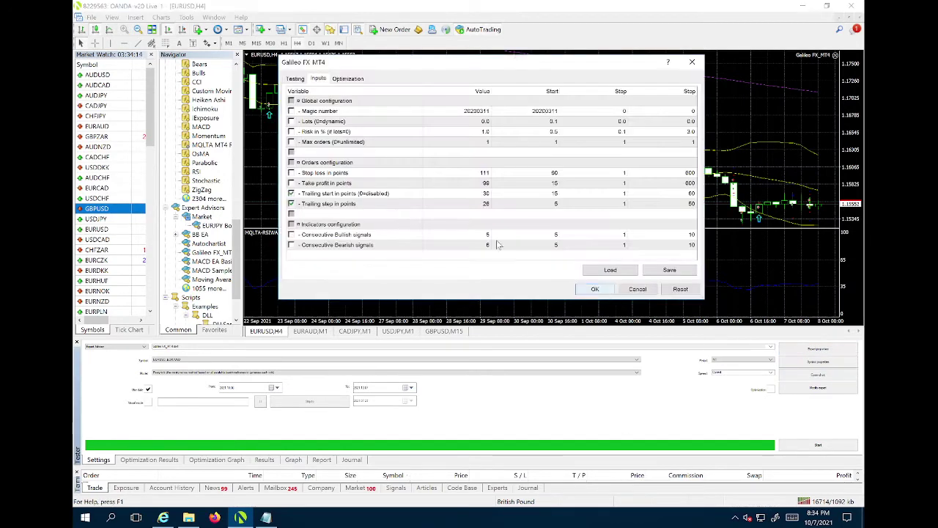
click(364, 133)
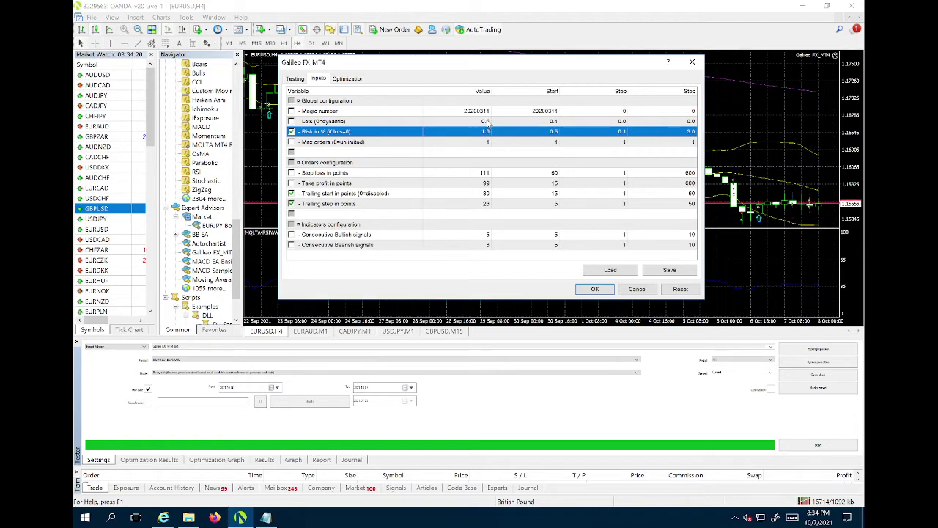
key(Up)
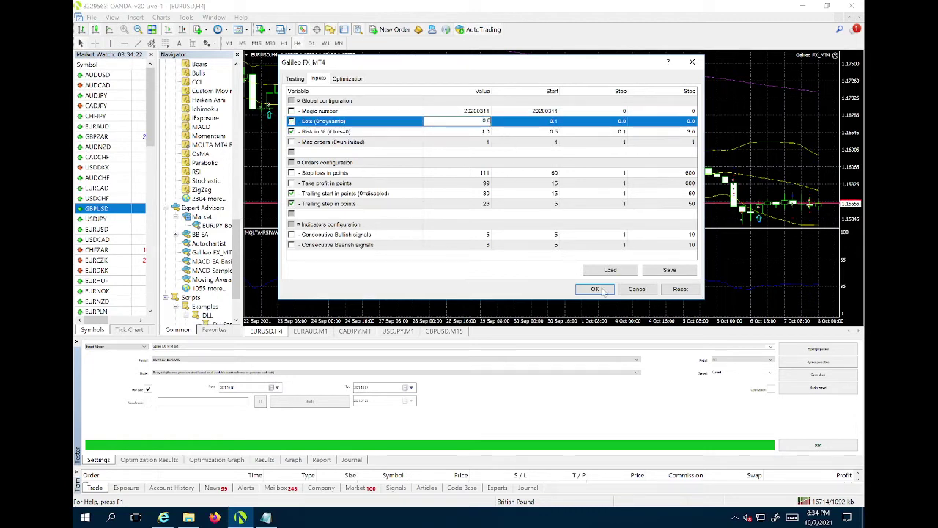
key(Return)
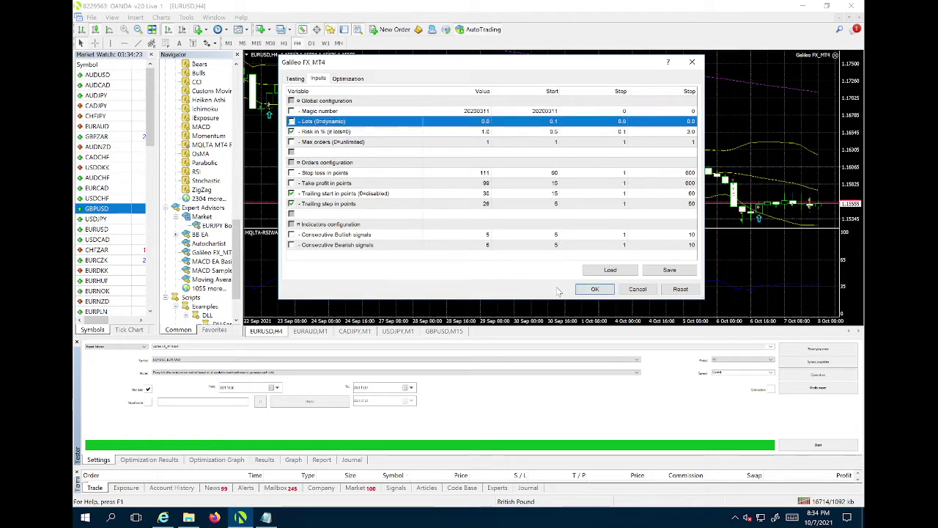
click(595, 289)
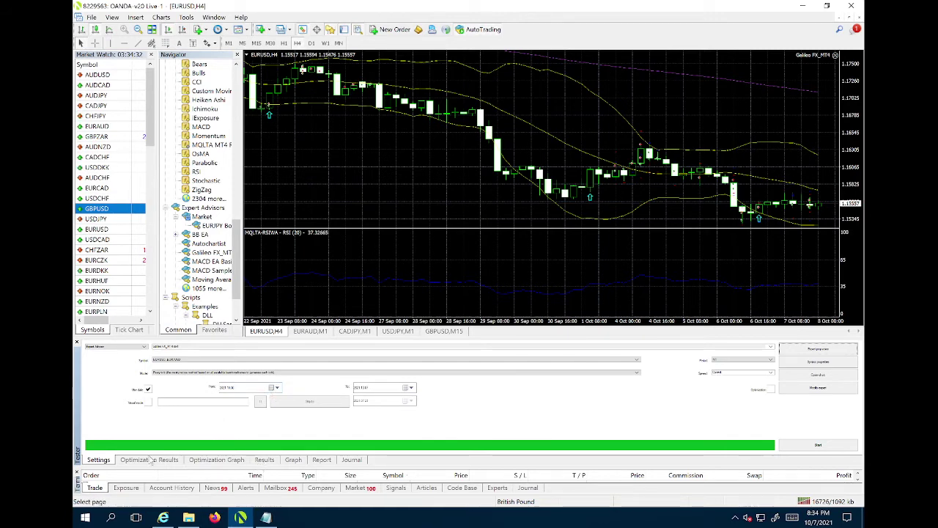
- In the tested expert's inputs, mark stop loss, take profit and both consecutive signal inputs for optimization alongside the two trailing inputs
click(806, 348)
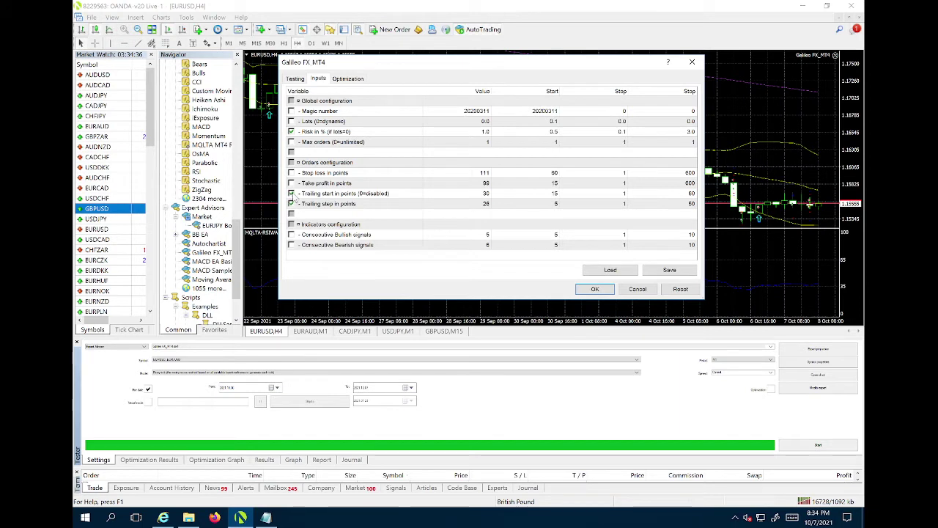
click(293, 193)
click(291, 205)
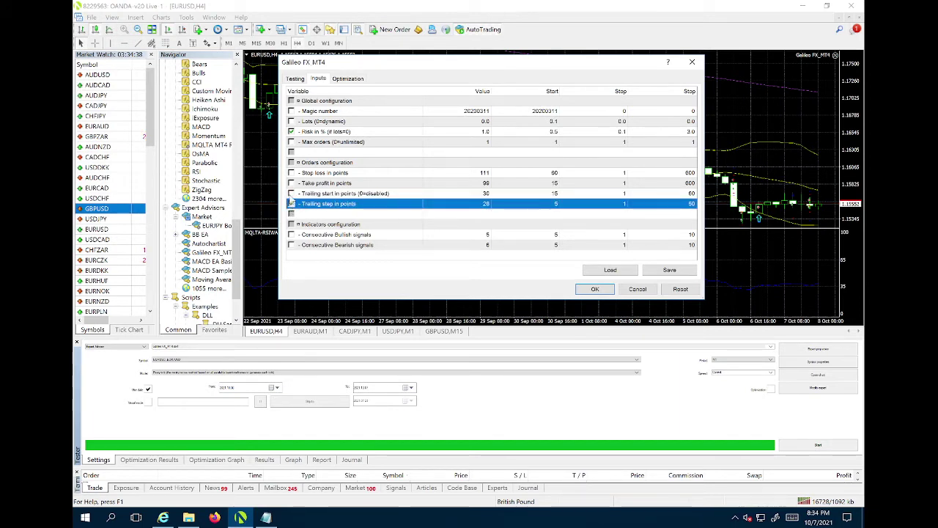
click(291, 194)
click(292, 183)
click(292, 173)
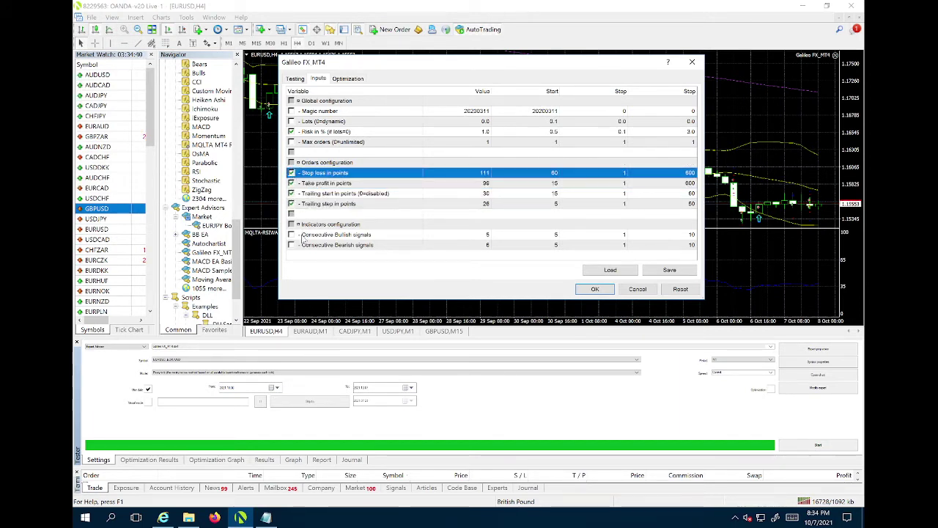
click(292, 234)
click(294, 244)
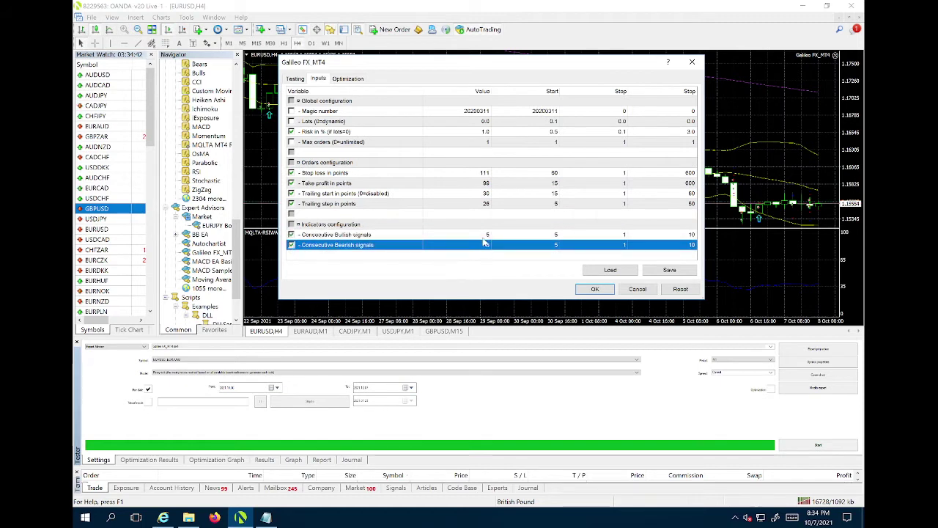
- Set the values of stop loss, take profit, trailing start and trailing step to 0 points
double_click(484, 173)
text(0)
double_click(485, 183)
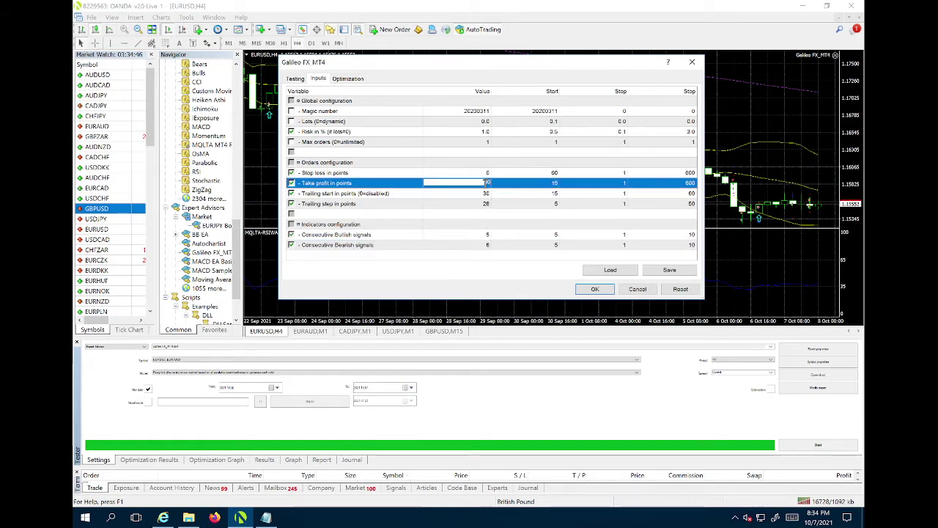
text(0)
double_click(486, 193)
text(0)
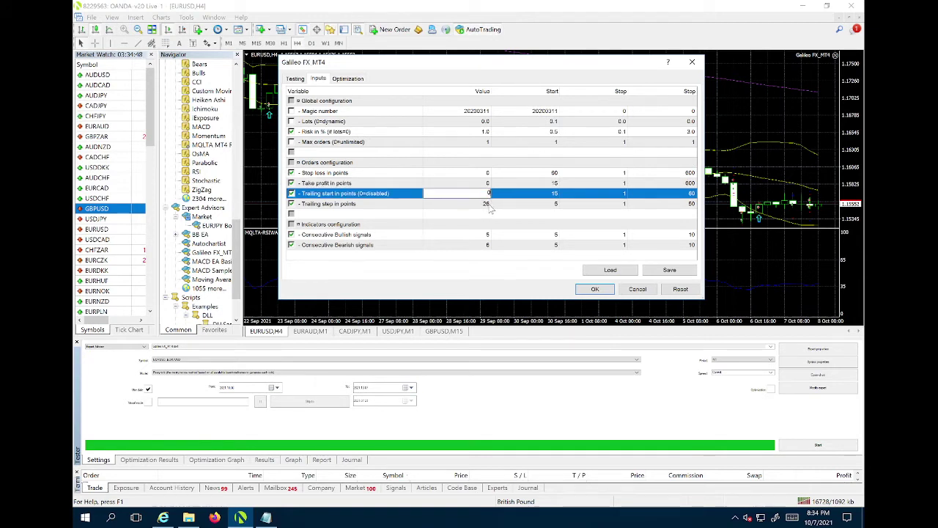
double_click(487, 204)
text(0)
- Give the consecutive bullish and bearish signals a value of 0 and an optimization start of 1, and accept the inputs
double_click(489, 235)
text(0)
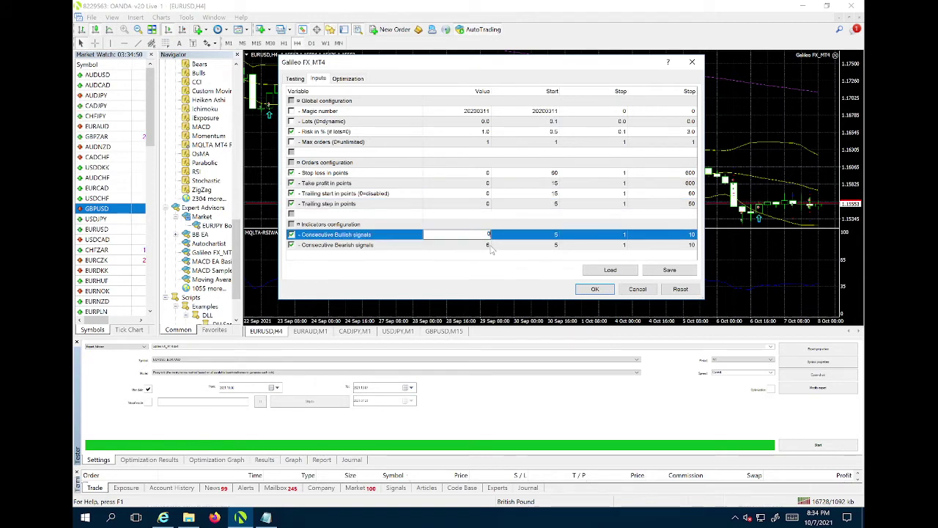
double_click(489, 245)
text(0)
double_click(557, 234)
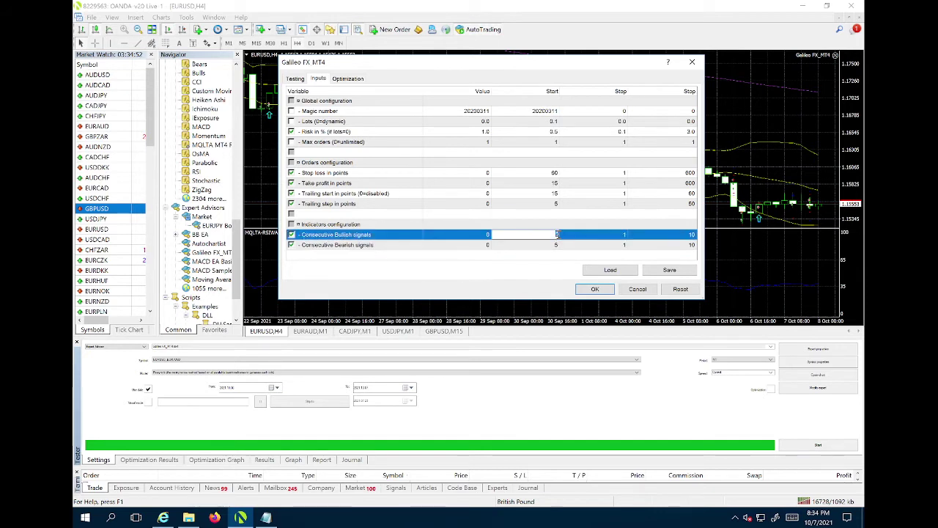
text(1)
double_click(558, 245)
text(1)
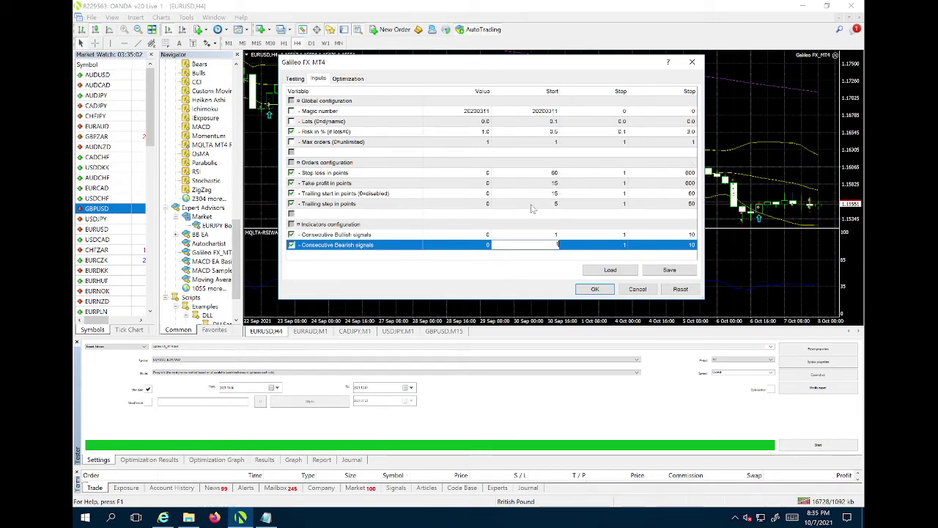
click(604, 293)
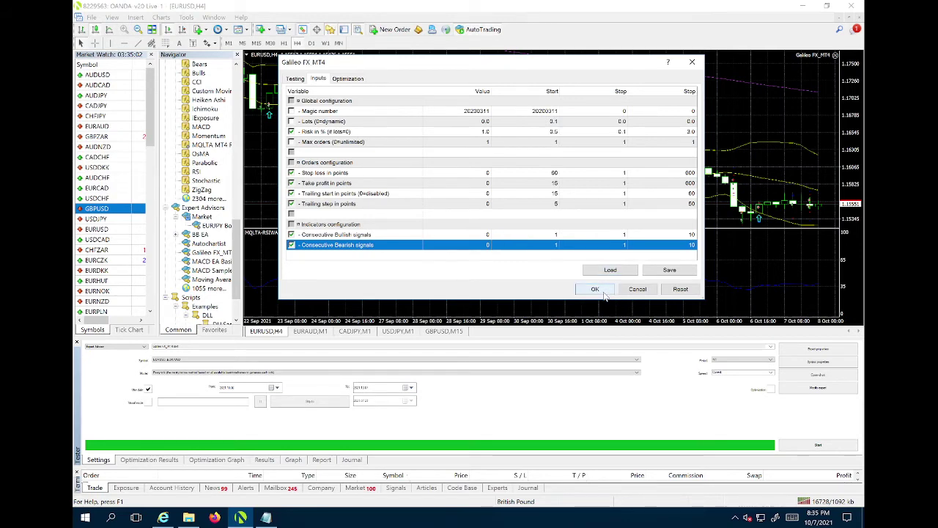
click(604, 292)
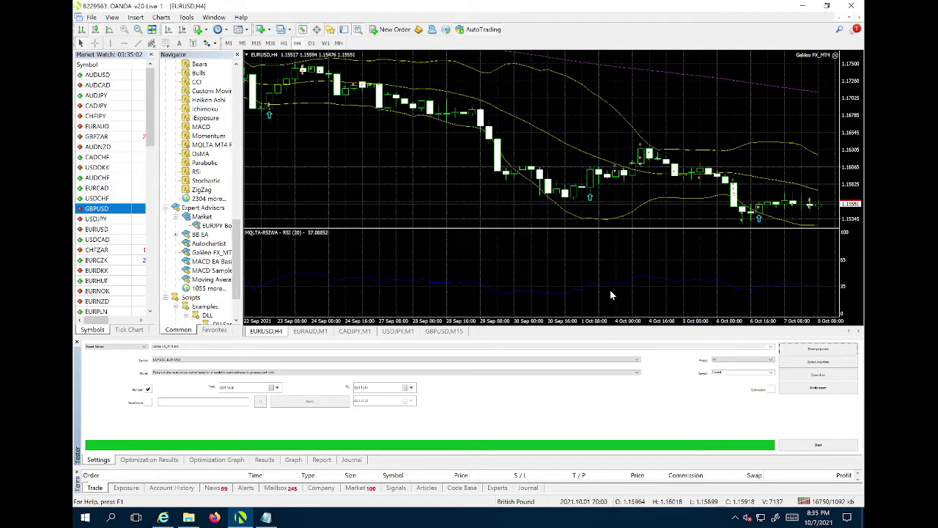
- Turn on optimization in the strategy tester and start the optimization run
click(814, 449)
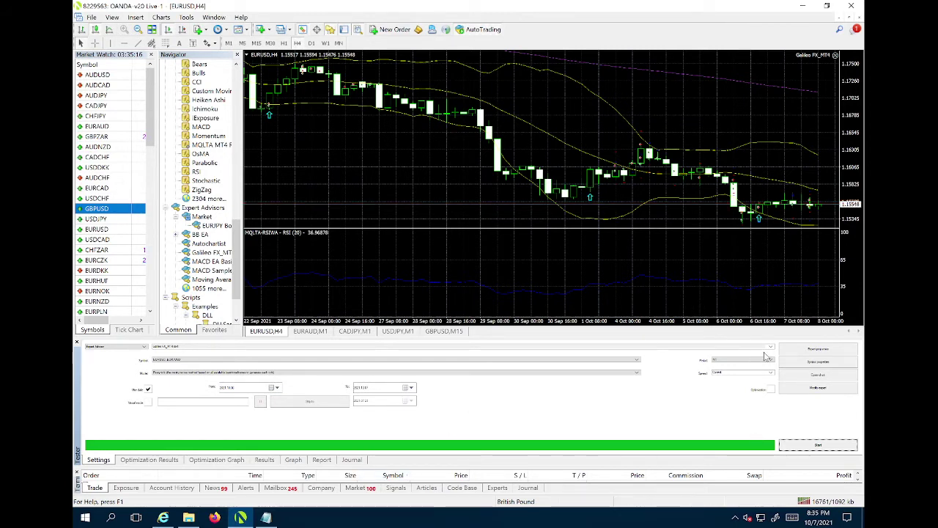
click(771, 389)
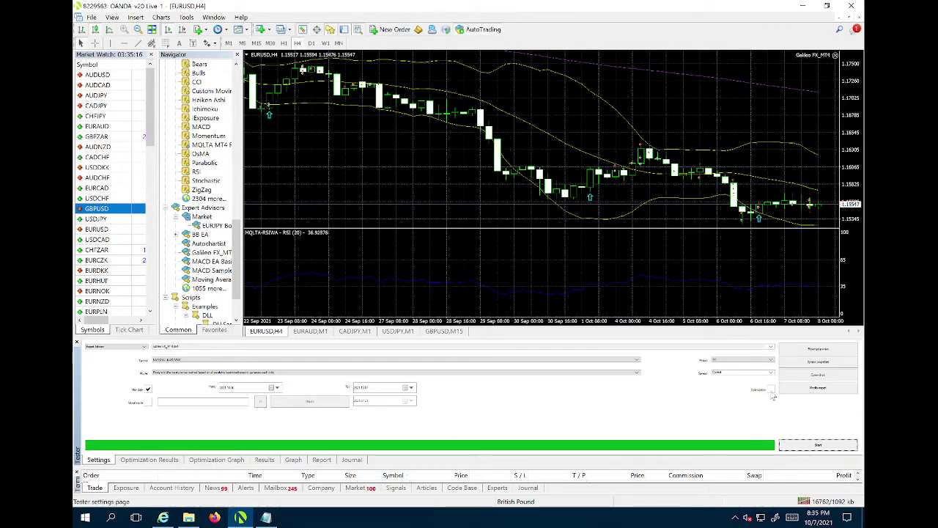
click(817, 446)
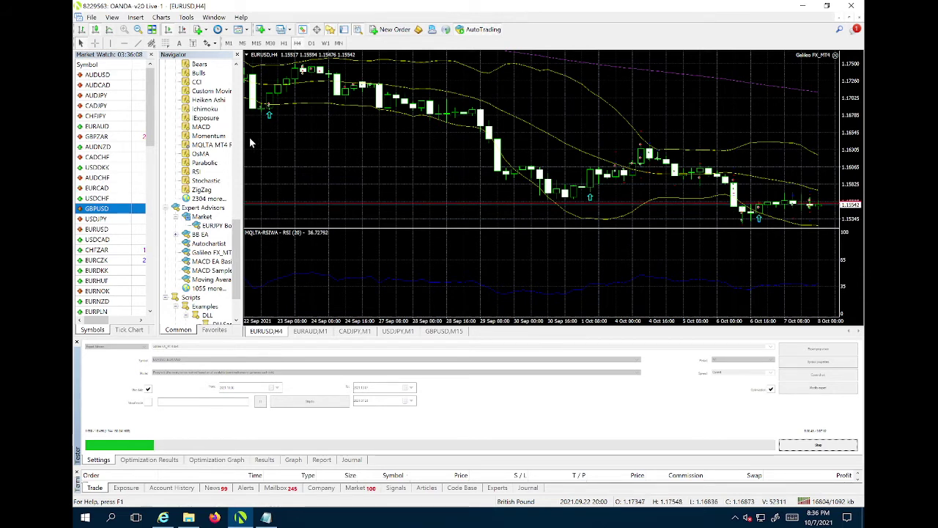
- Review the inputs of the expert attached to the EURUSD chart and close its properties without changes
right_click(295, 125)
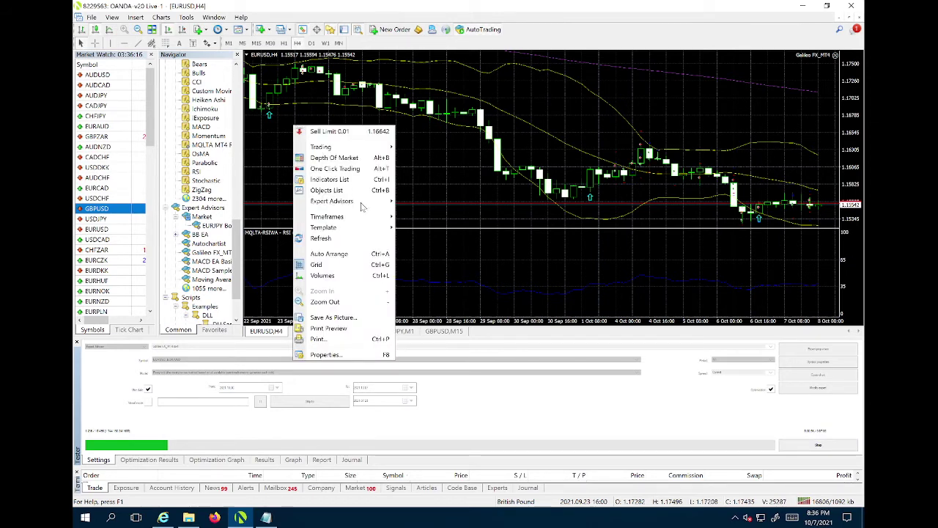
mouse_move(364, 201)
click(428, 202)
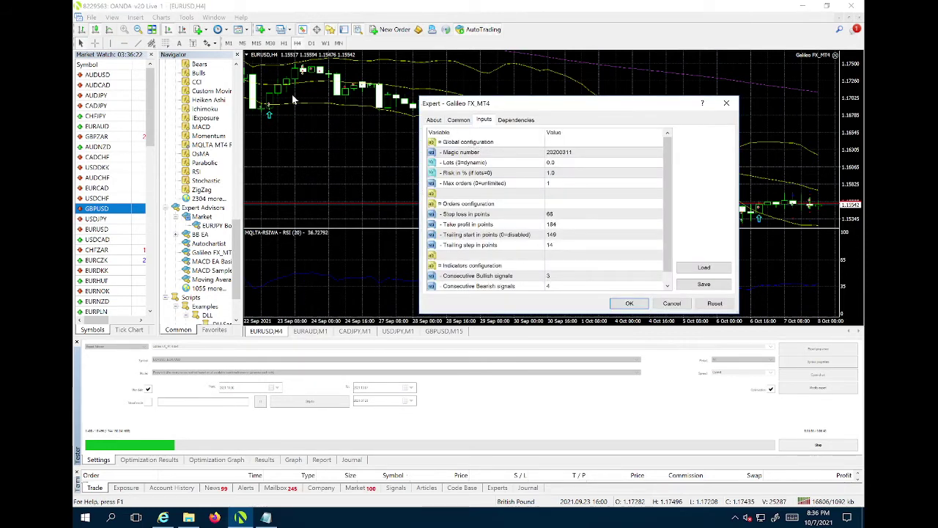
click(726, 103)
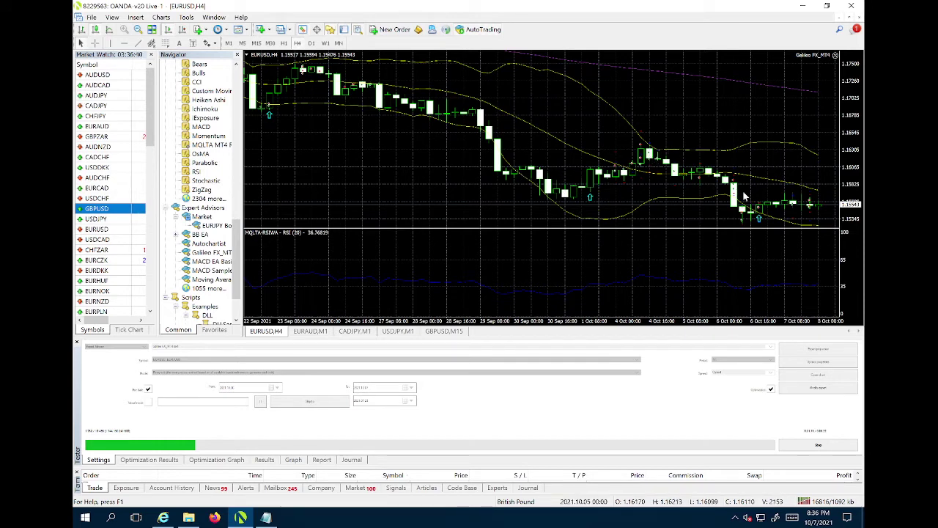
- Examine the EURUSD candles and trade markers on the M1, M5, M15 and H1 timeframes
click(229, 43)
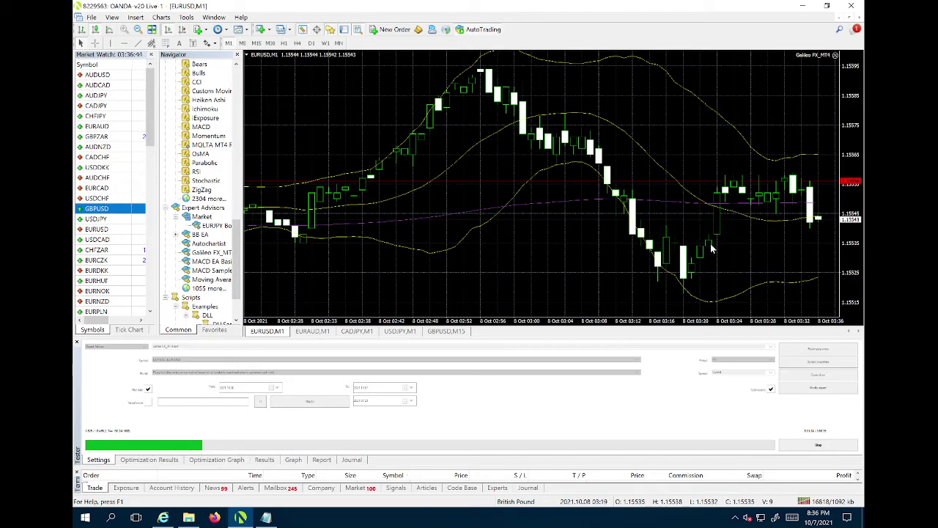
click(242, 42)
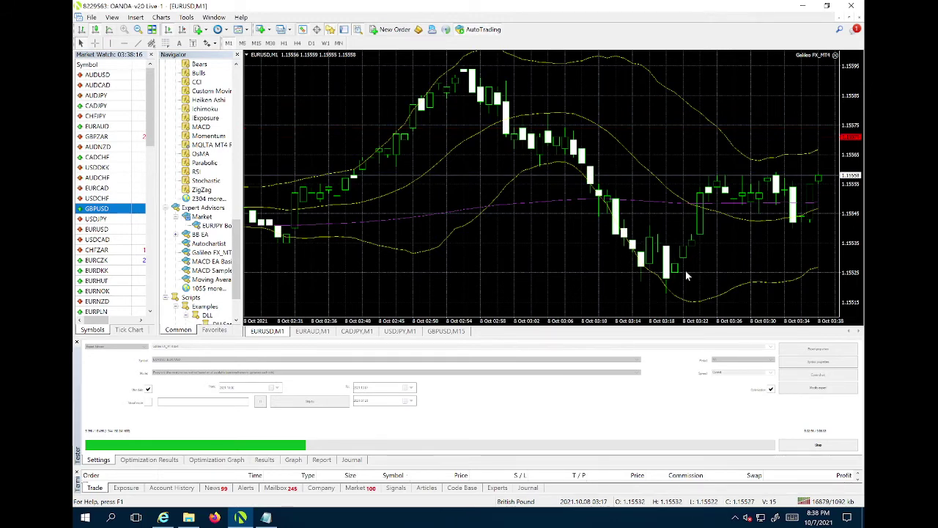
click(244, 44)
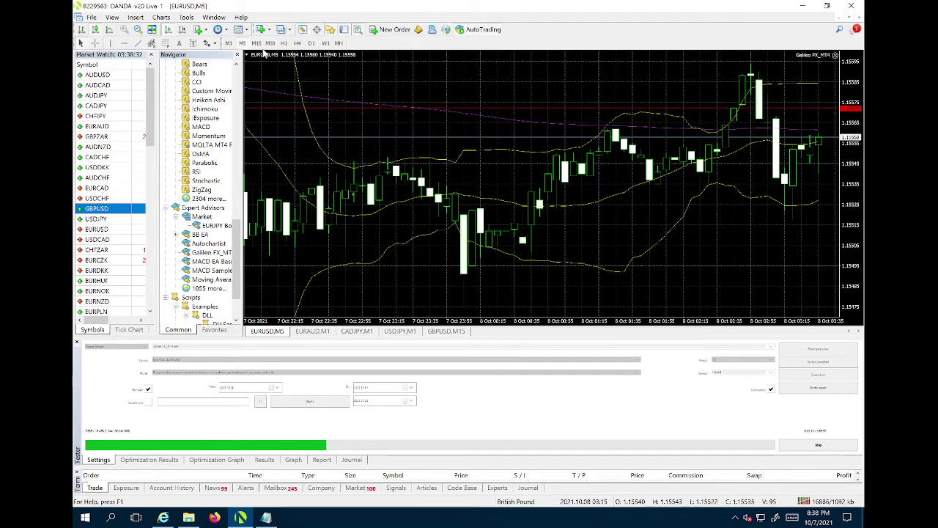
click(256, 43)
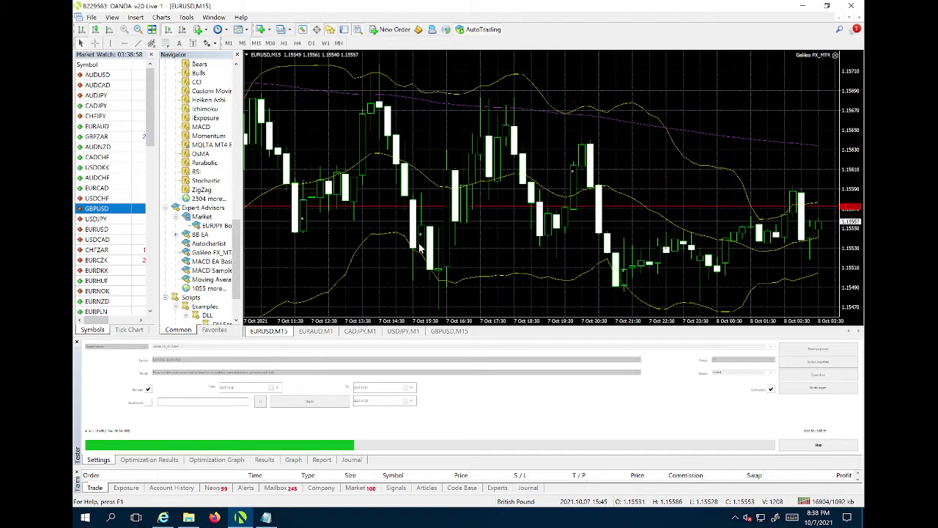
click(283, 43)
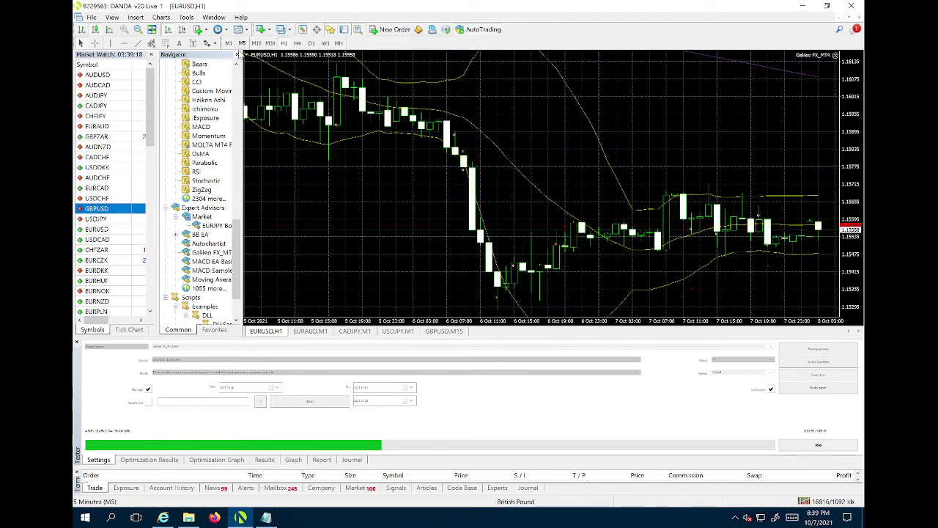
- Switch the EURUSD chart to M1 and review the attached expert's consecutive bullish and bearish signal inputs, closing its properties without changes
click(228, 43)
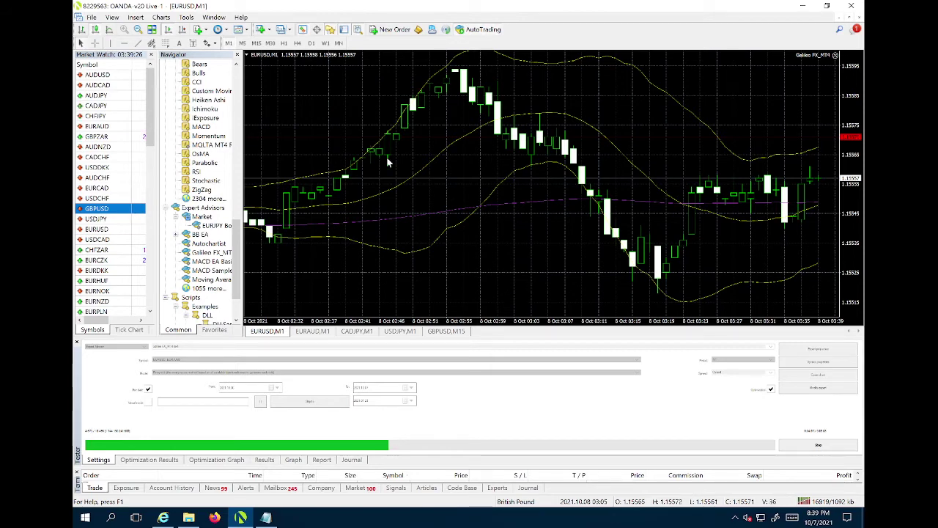
right_click(320, 91)
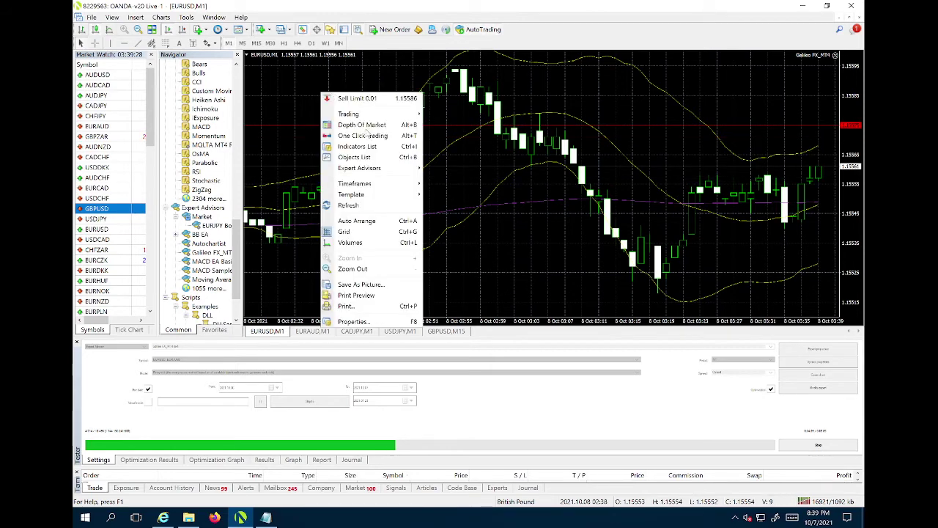
mouse_move(382, 170)
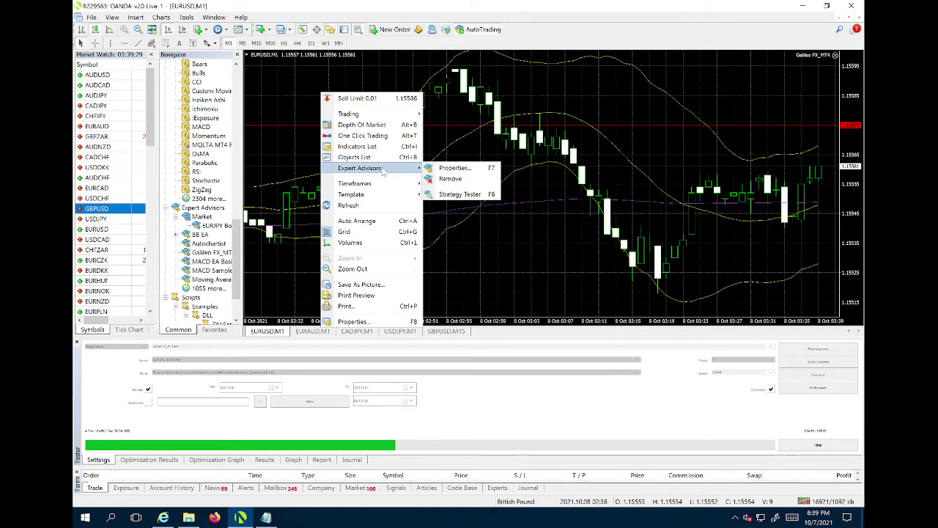
click(453, 169)
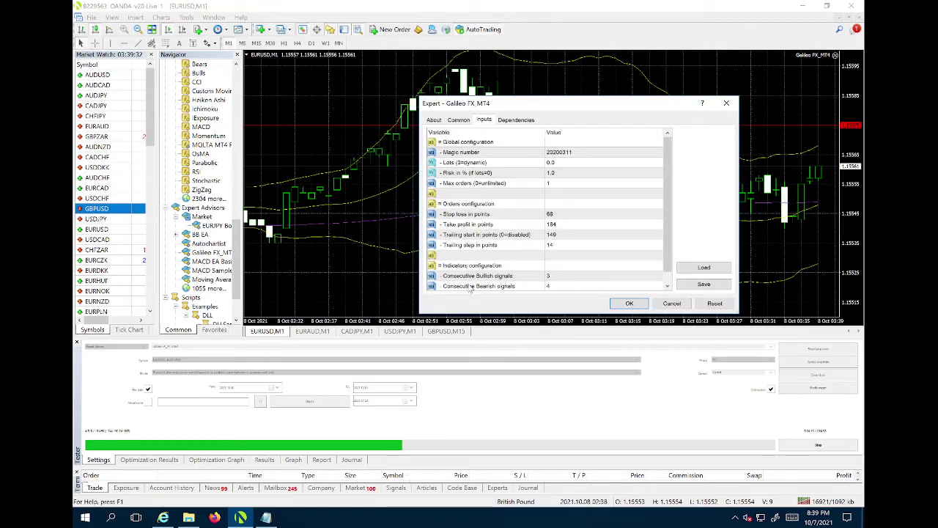
click(559, 278)
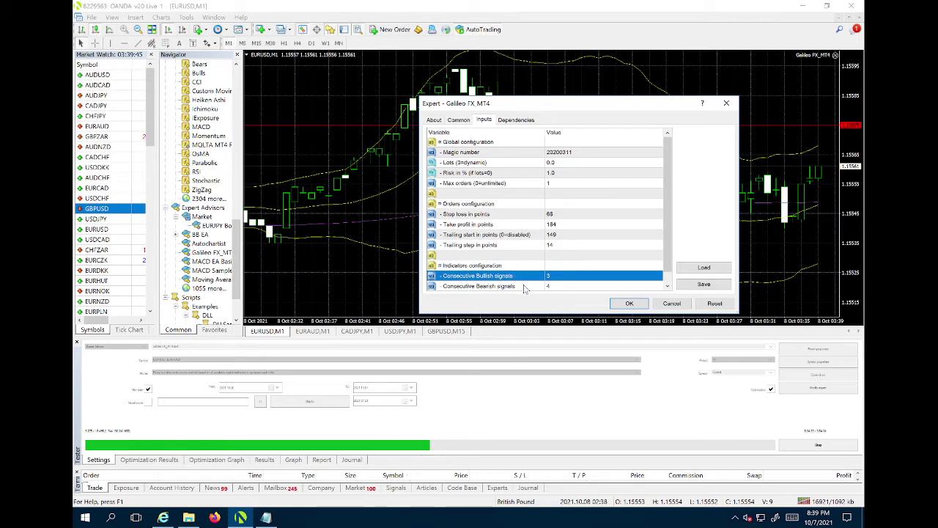
scroll(525, 286, down, 1)
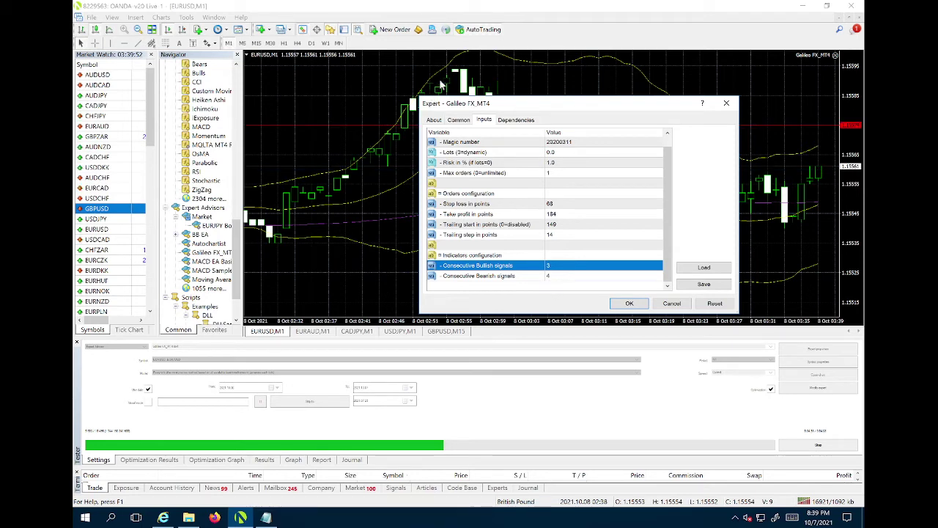
click(671, 302)
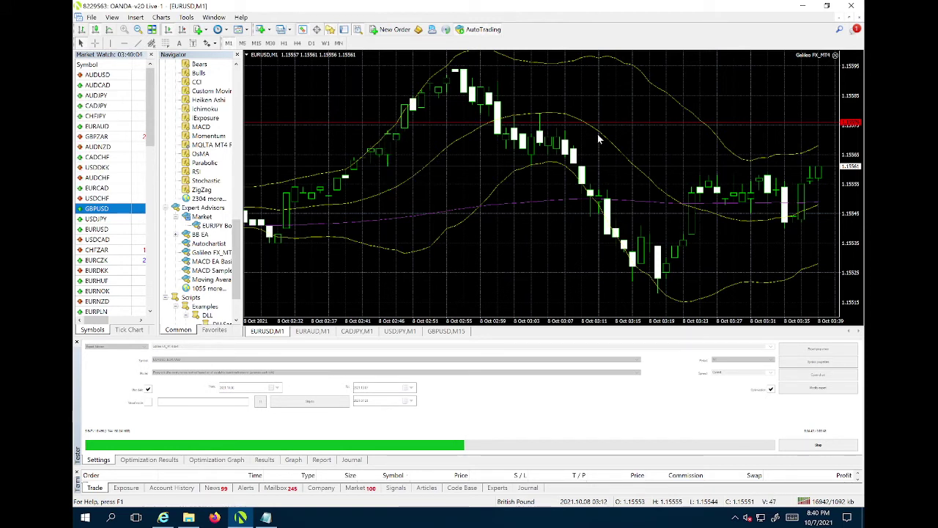
right_click(343, 92)
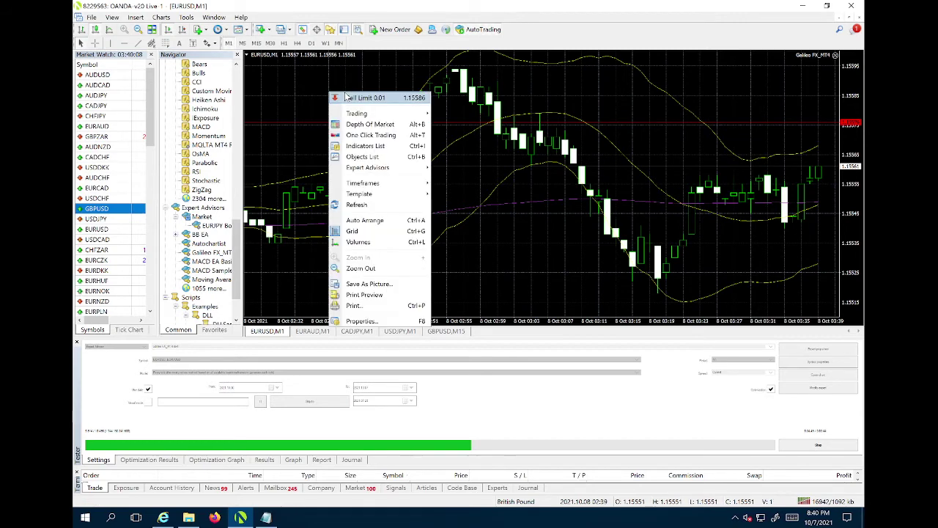
click(352, 100)
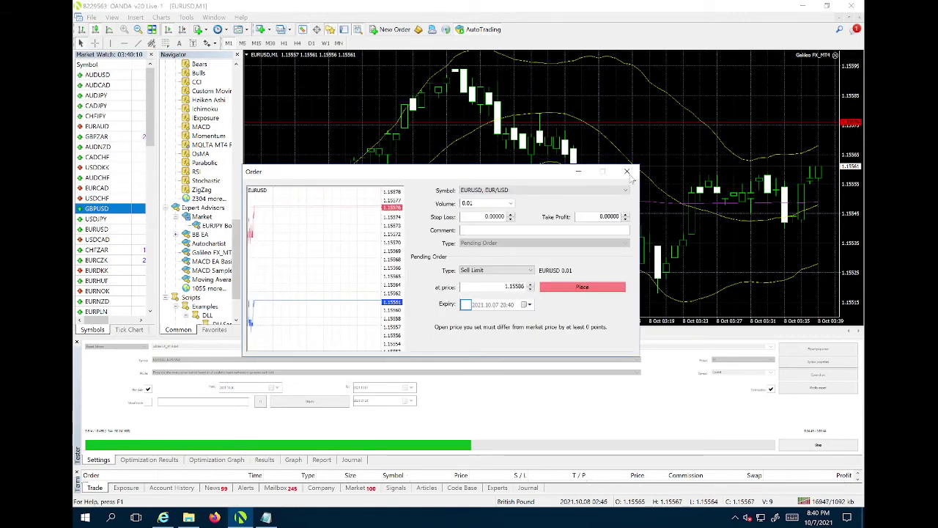
click(628, 172)
right_click(372, 117)
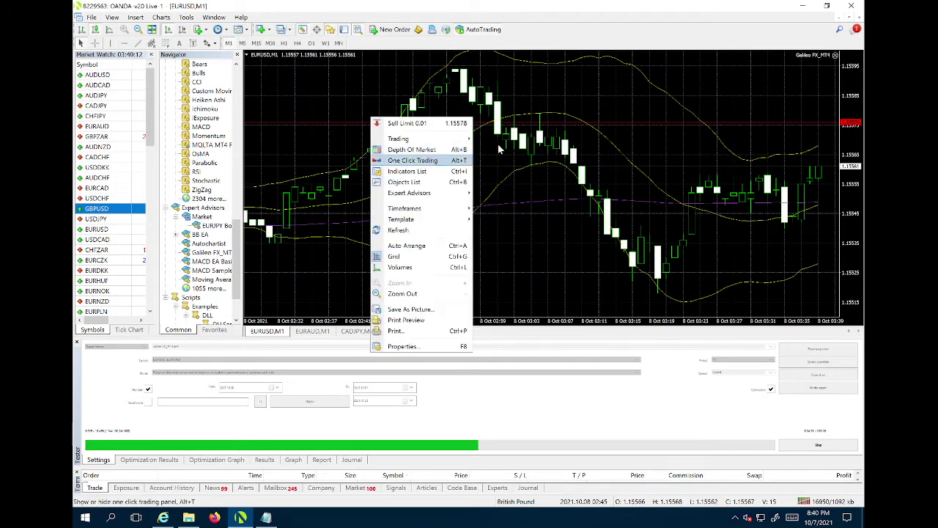
mouse_move(454, 193)
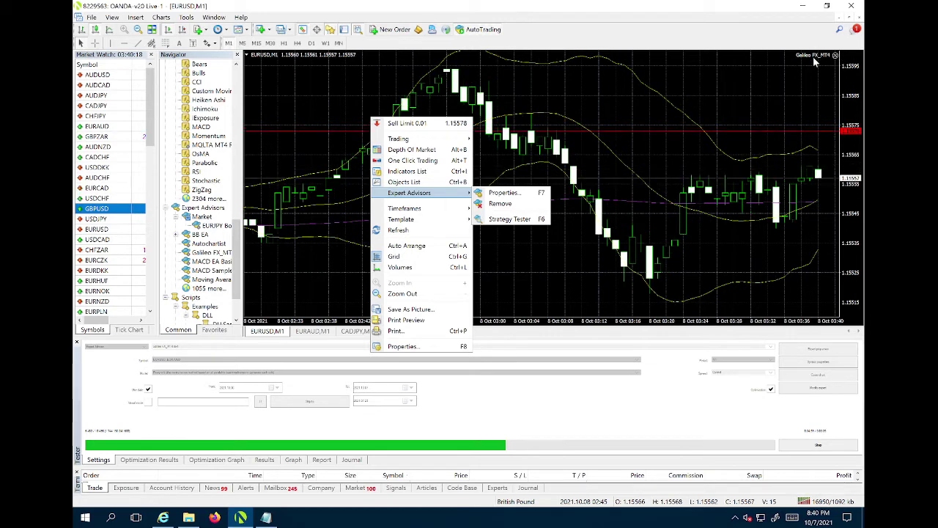
click(369, 98)
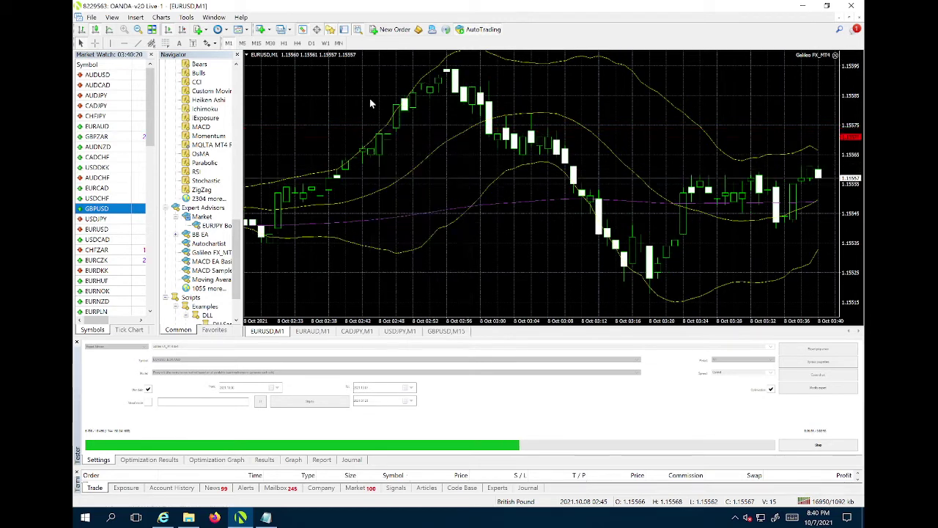
- Review the position direction and live trading options of the expert attached to the EURUSD chart, and accept its properties
right_click(370, 98)
mouse_move(428, 177)
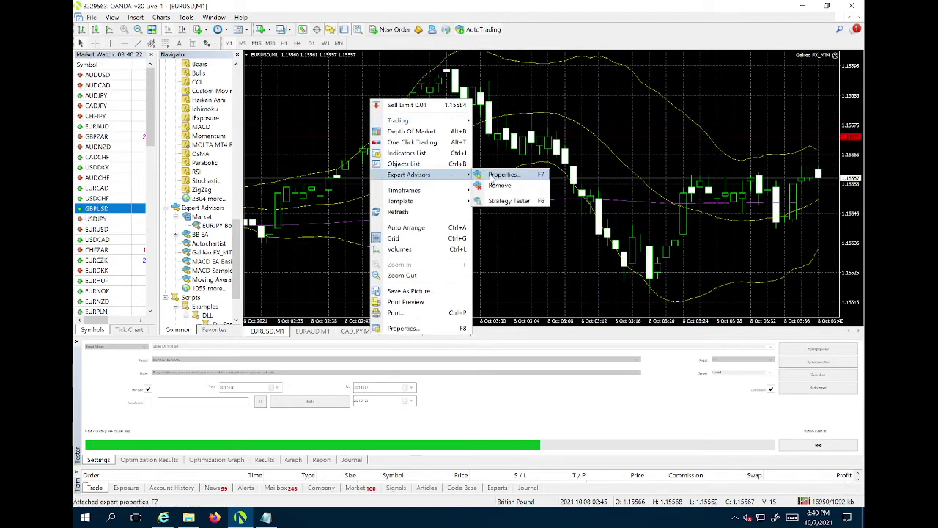
click(499, 176)
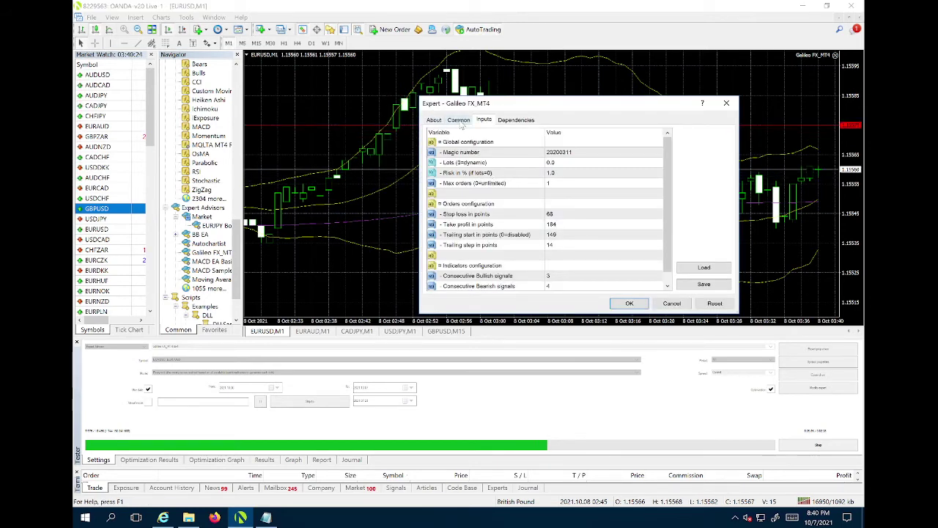
click(459, 119)
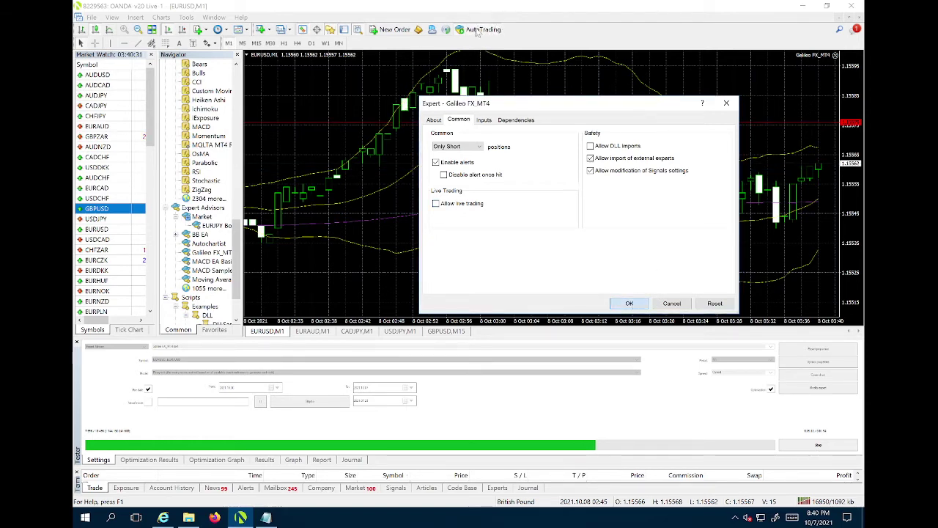
key(Return)
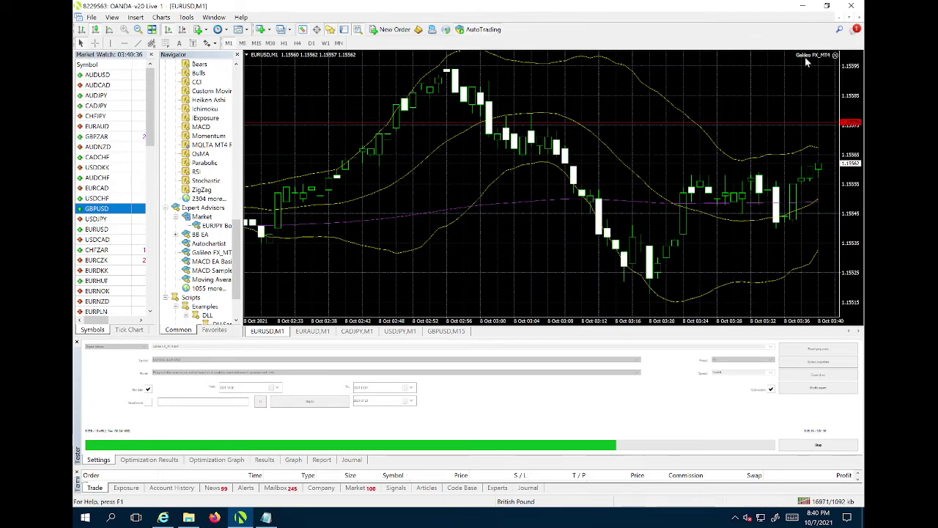
- Examine the trailing start and trailing step values in the inputs of the expert attached to the EURUSD chart
right_click(283, 87)
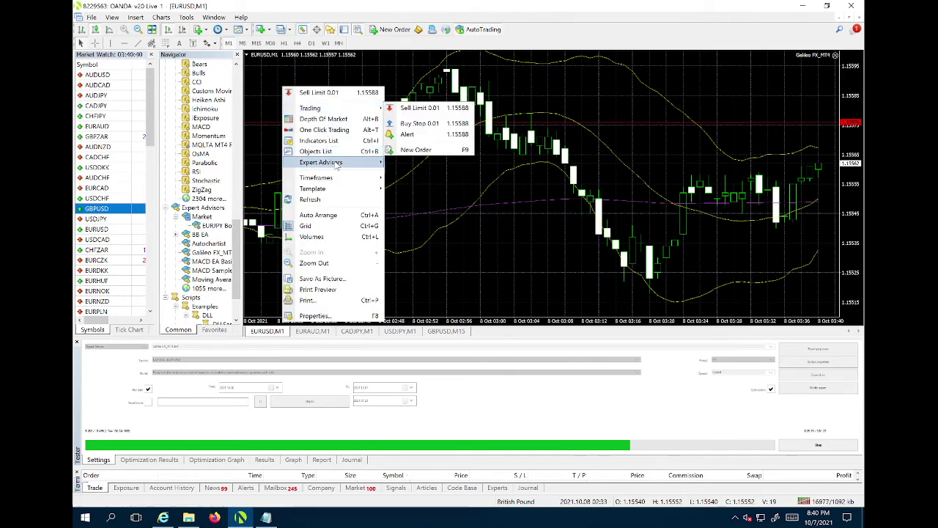
mouse_move(338, 164)
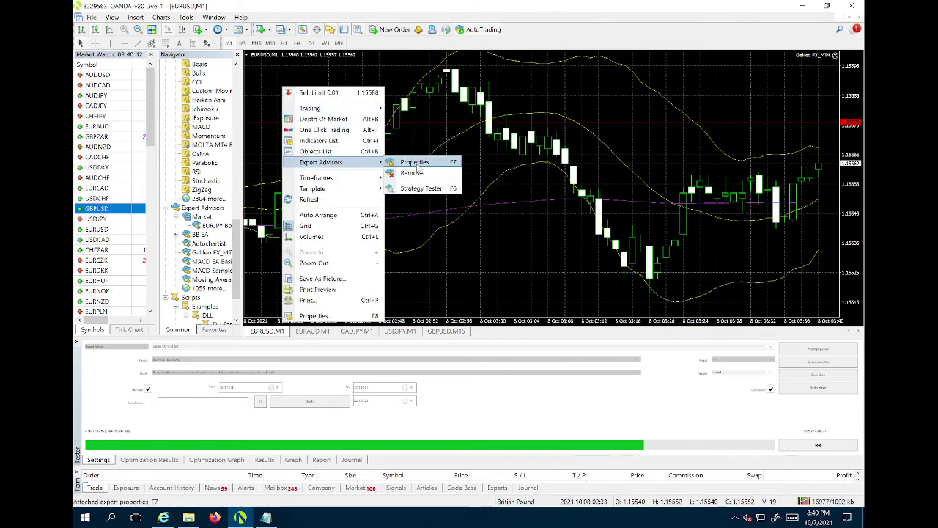
click(416, 162)
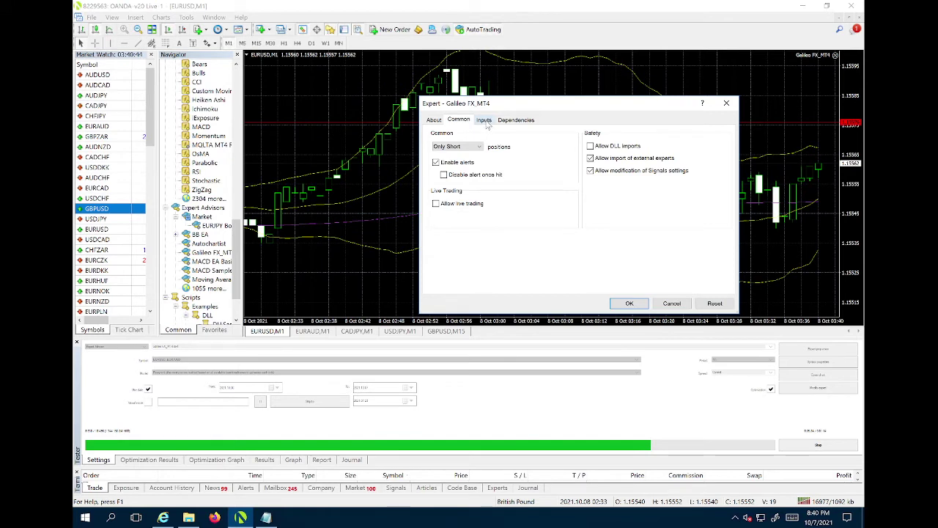
click(485, 120)
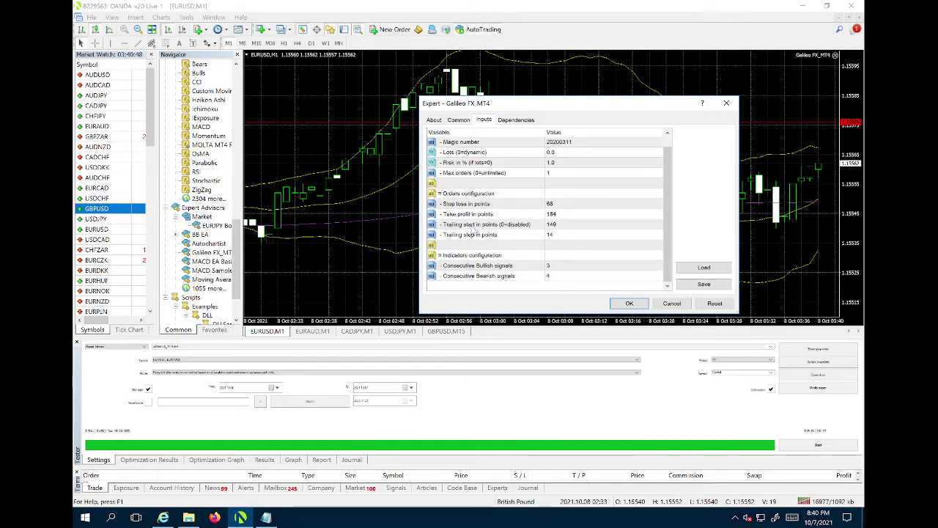
click(471, 233)
click(472, 227)
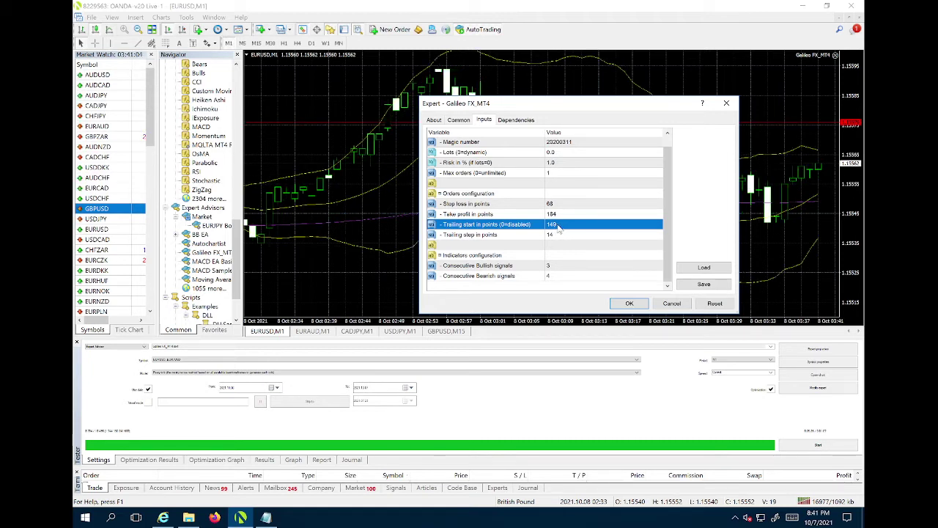
click(492, 236)
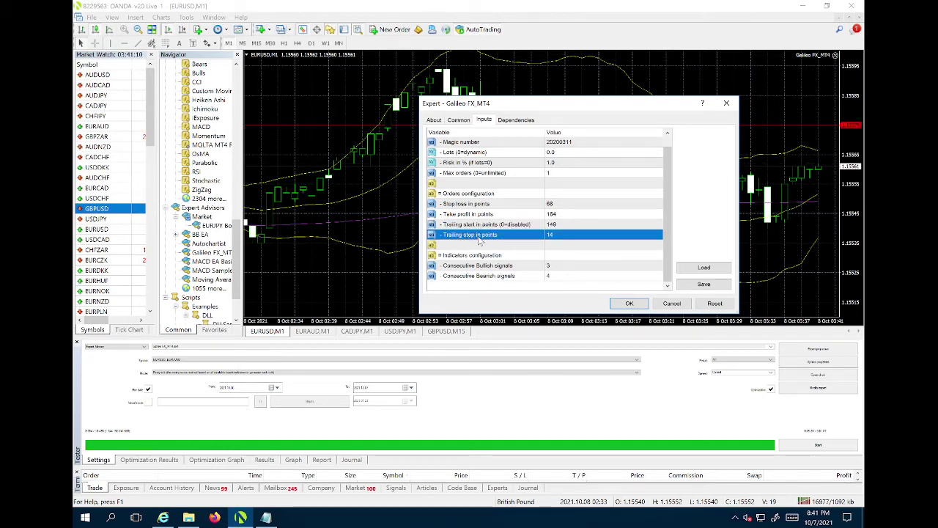
click(563, 227)
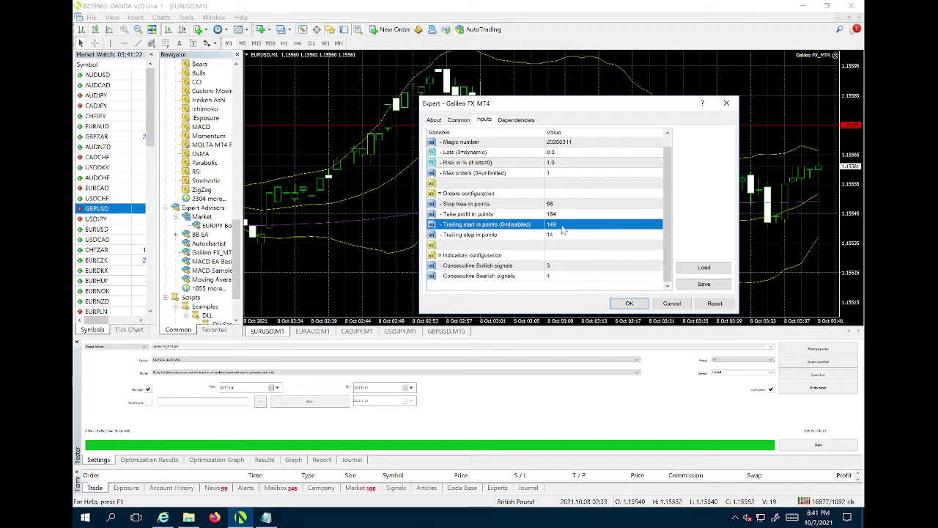
click(564, 236)
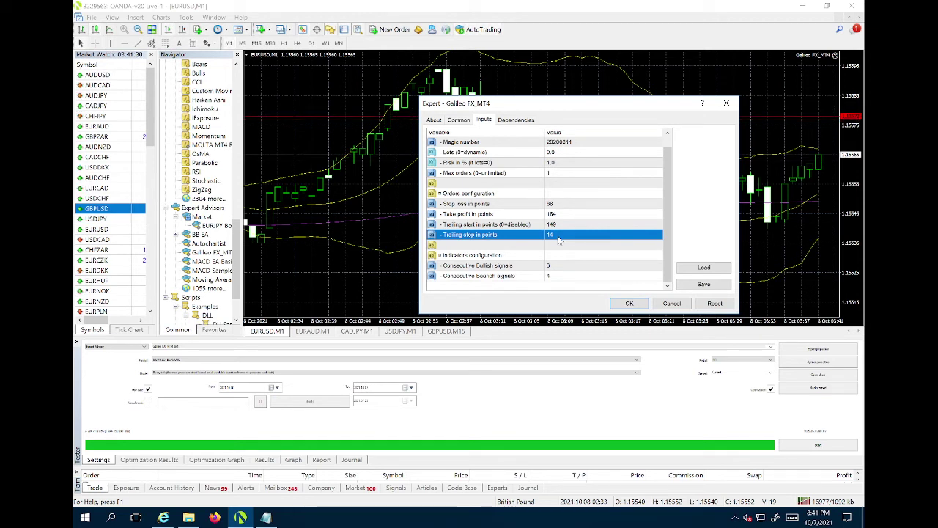
click(535, 227)
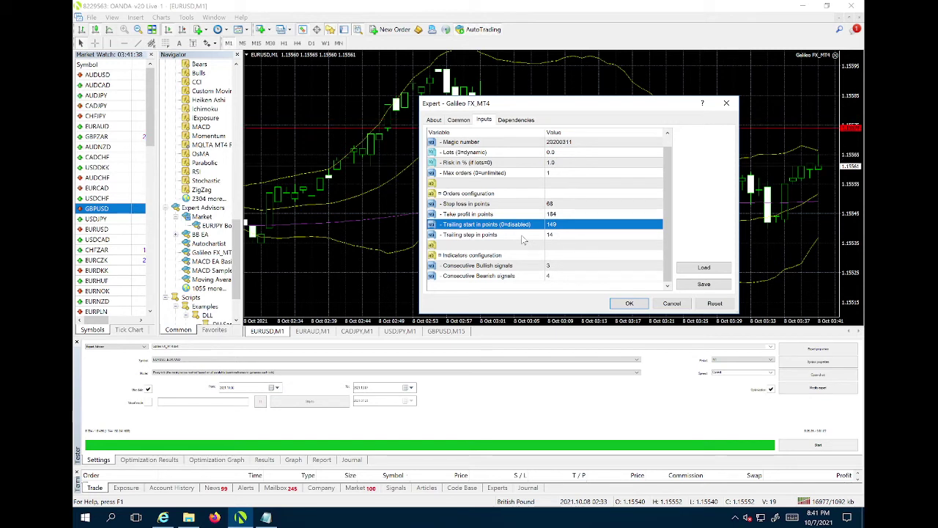
click(499, 236)
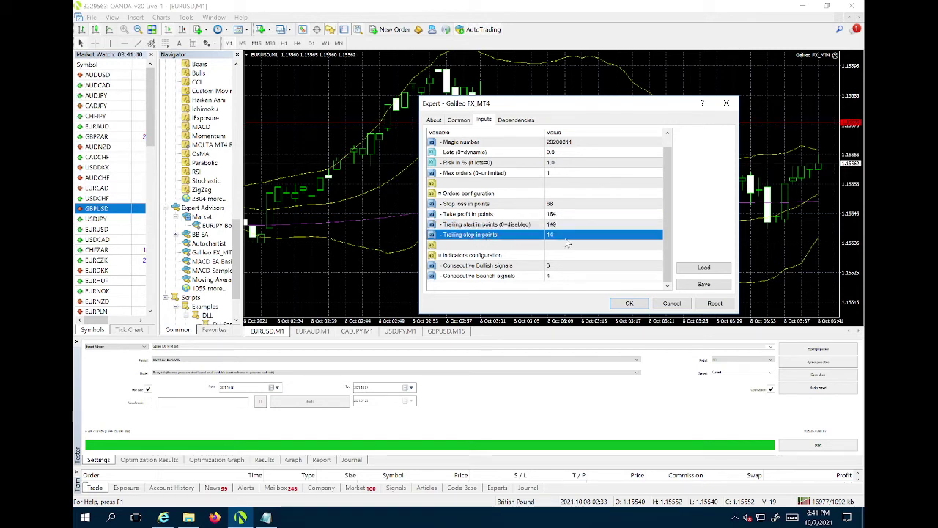
- Check the attached expert's take profit and stop loss inputs and accept the properties
click(506, 215)
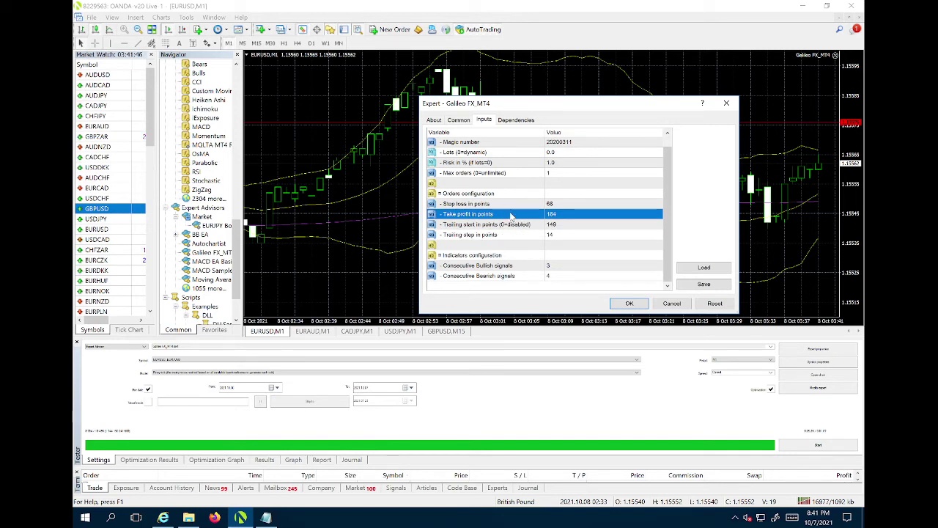
click(511, 205)
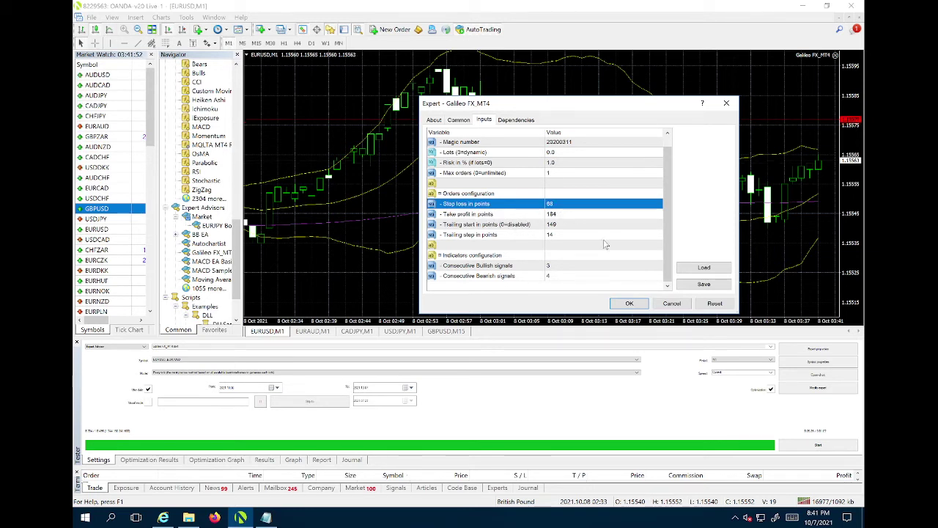
click(628, 304)
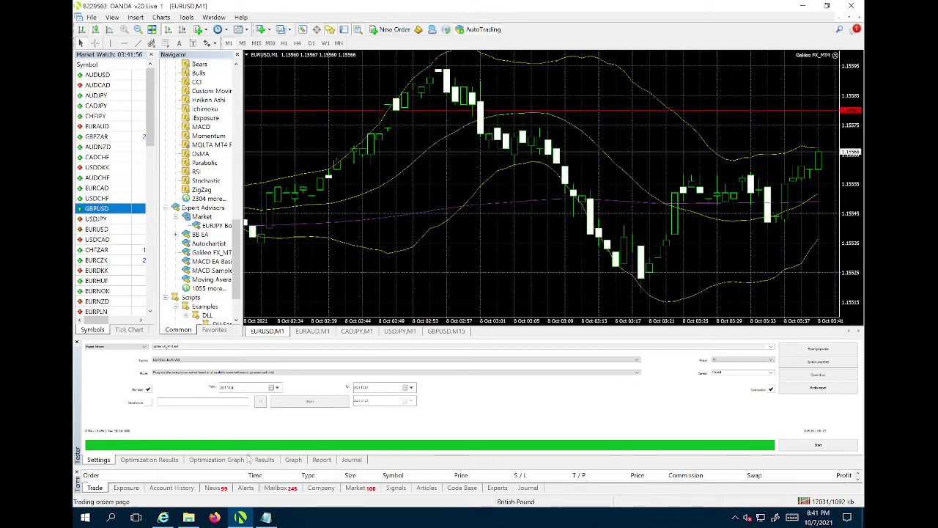
- Sort the tester's optimization results by profit from highest to lowest and select the most profitable pass
click(164, 462)
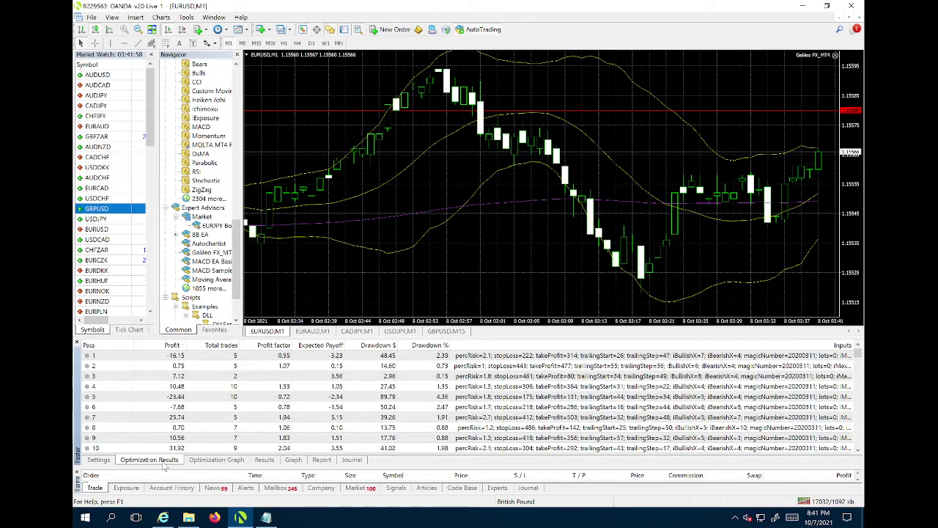
click(171, 345)
click(172, 345)
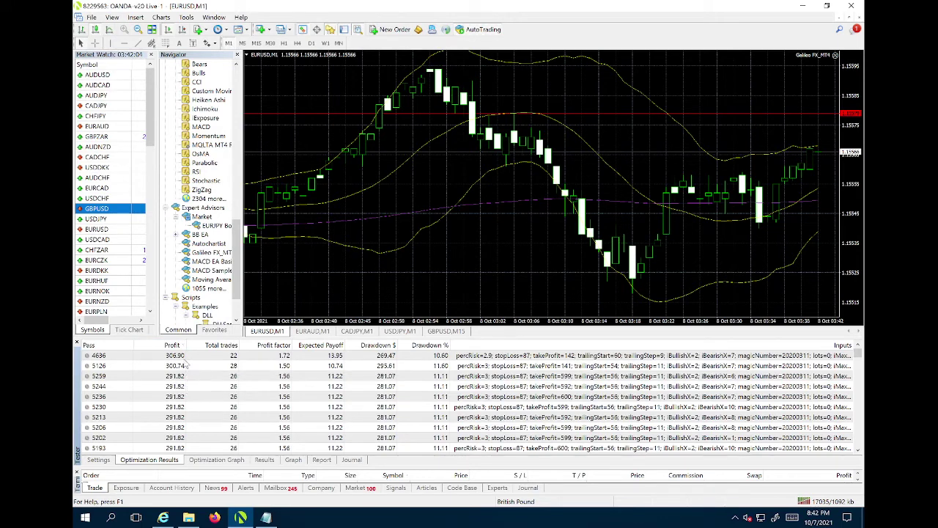
click(187, 357)
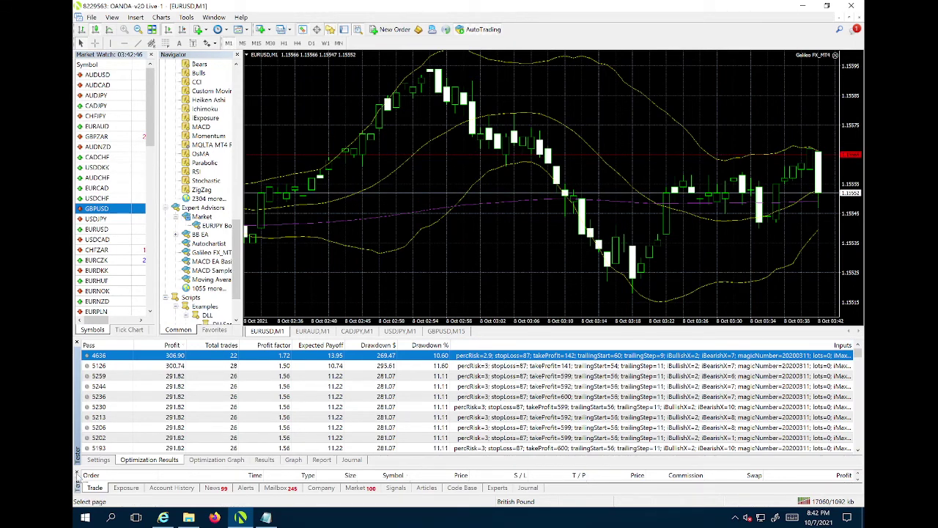
- Review the optimization ranges of the inputs in the strategy tester's expert properties and accept them as they are
click(101, 460)
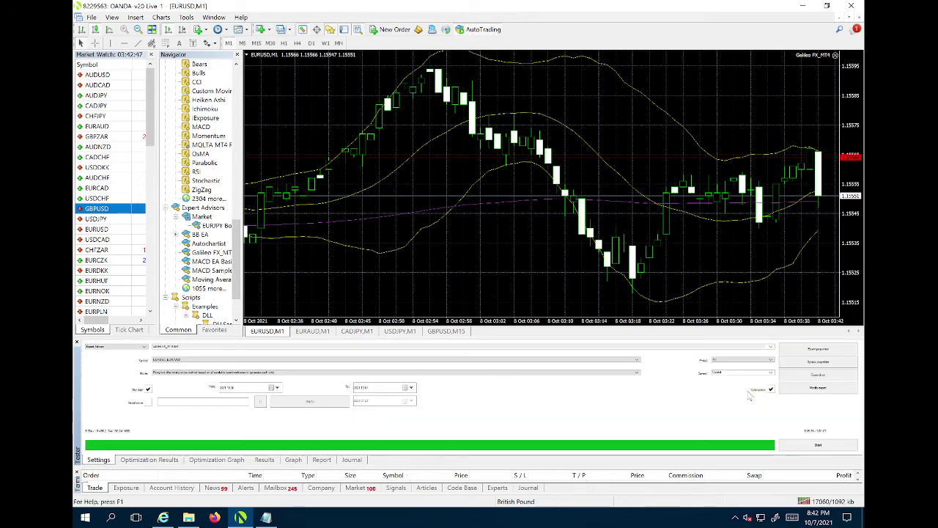
click(818, 349)
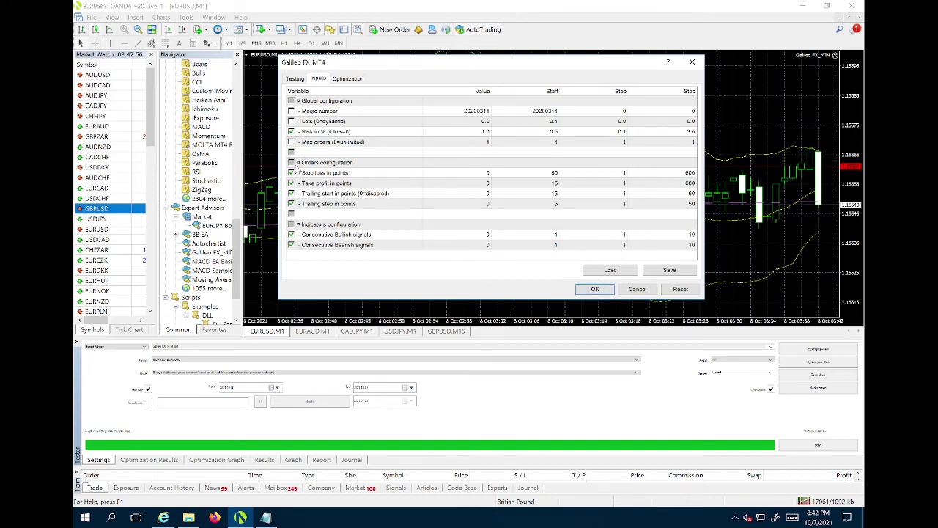
click(594, 289)
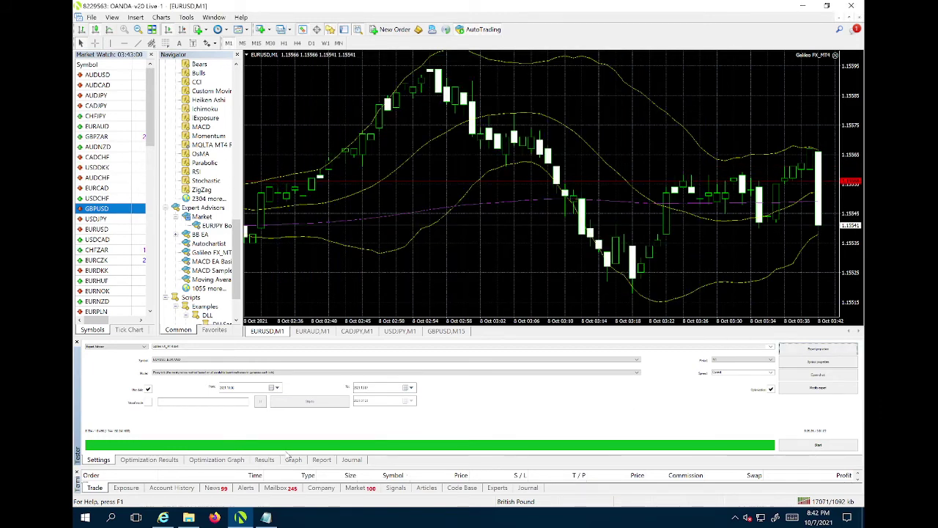
- Look through the tester's optimization results from the most profitable passes down to the largest losses, comparing profit, drawdown and inputs
click(167, 461)
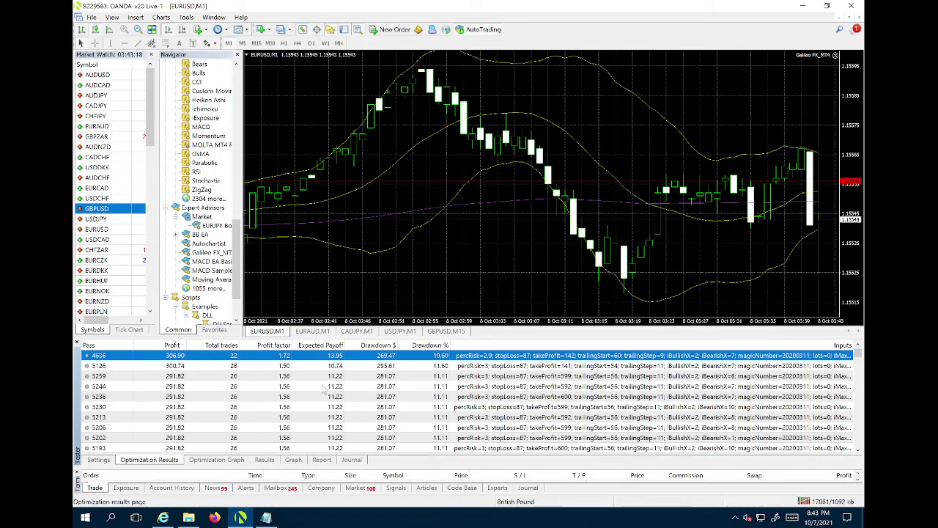
scroll(503, 418, down, 5)
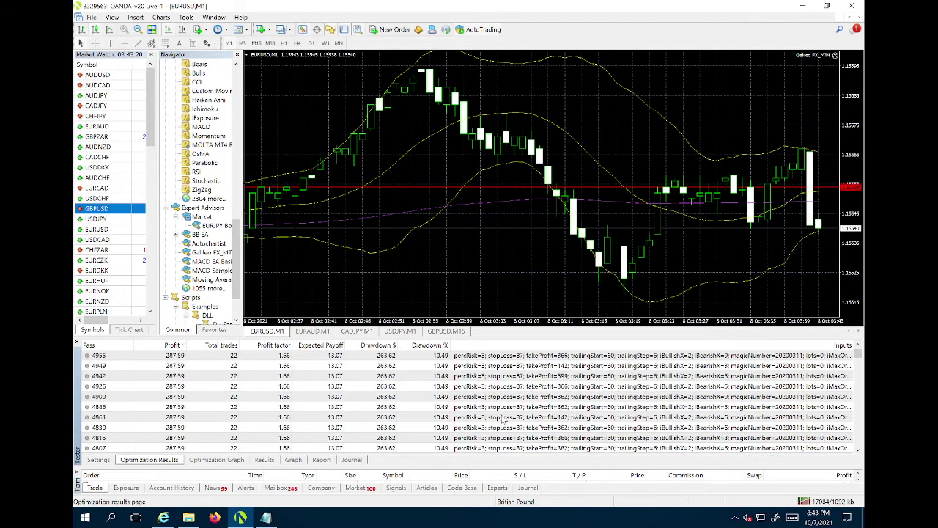
scroll(503, 418, down, 10)
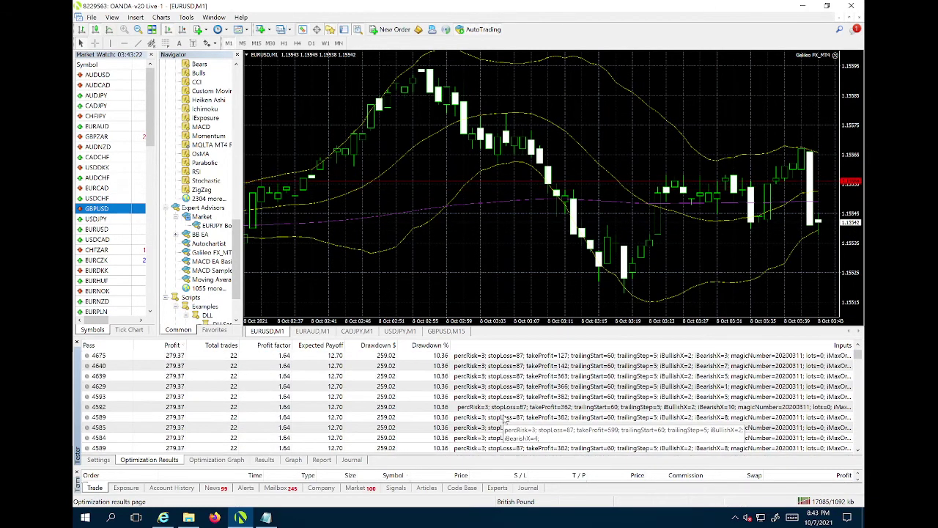
scroll(503, 418, down, 10)
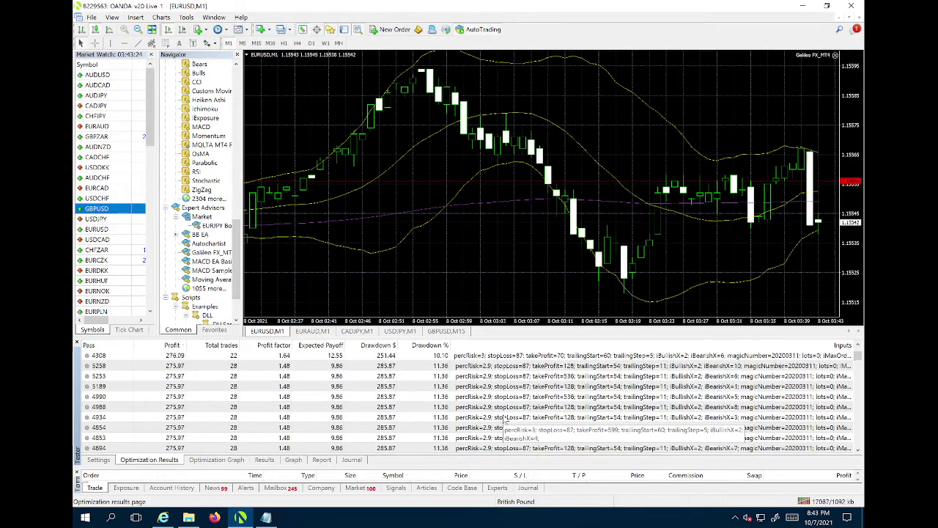
scroll(503, 418, down, 10)
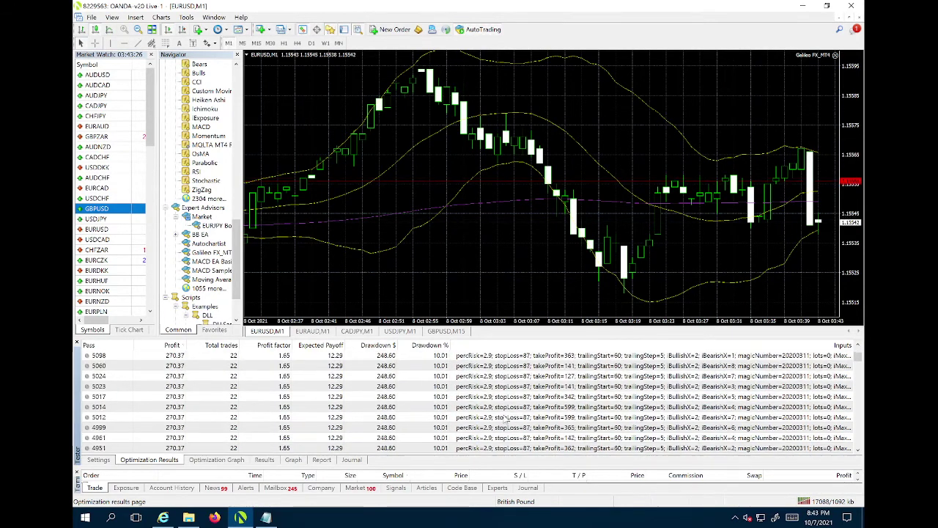
scroll(506, 419, down, 10)
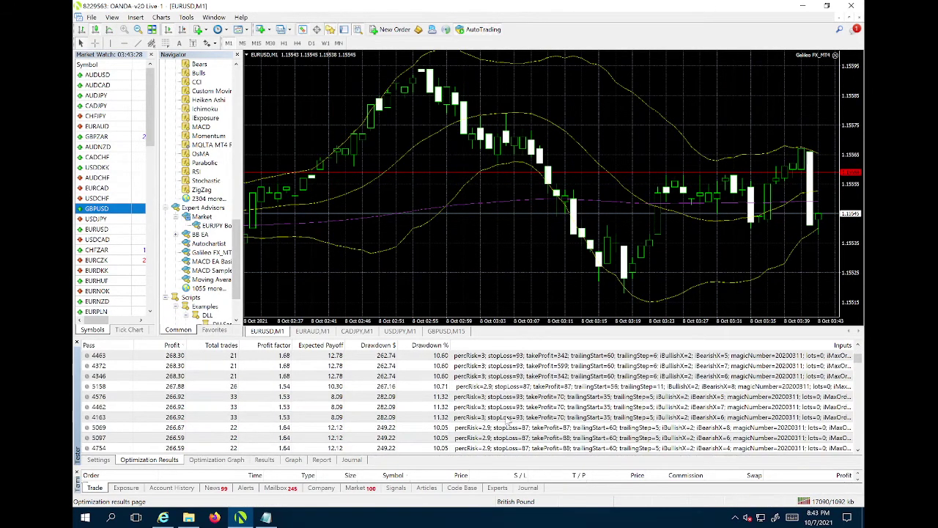
scroll(507, 421, down, 10)
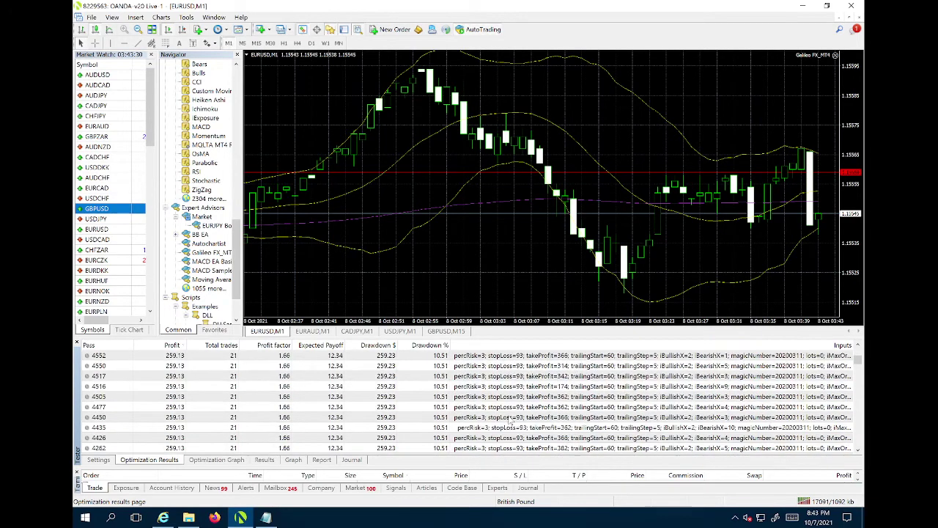
scroll(511, 420, down, 10)
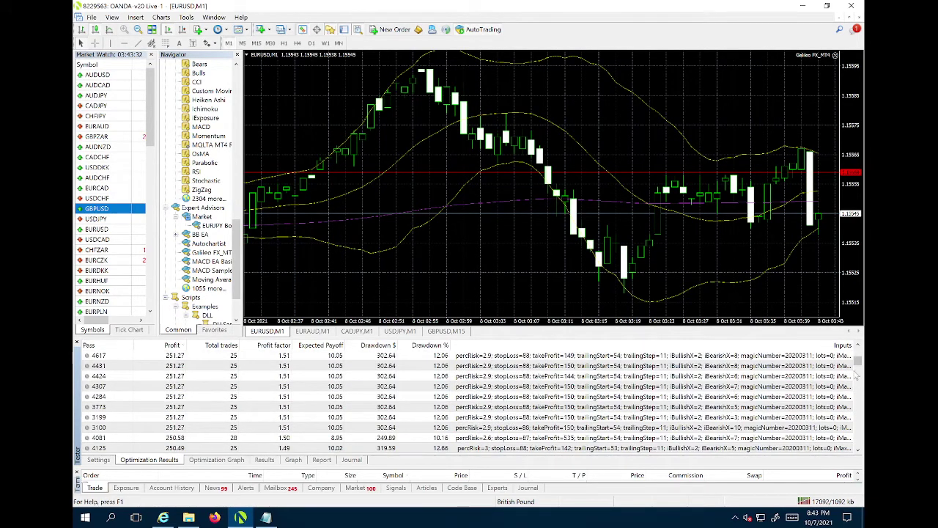
scroll(856, 375, down, 10)
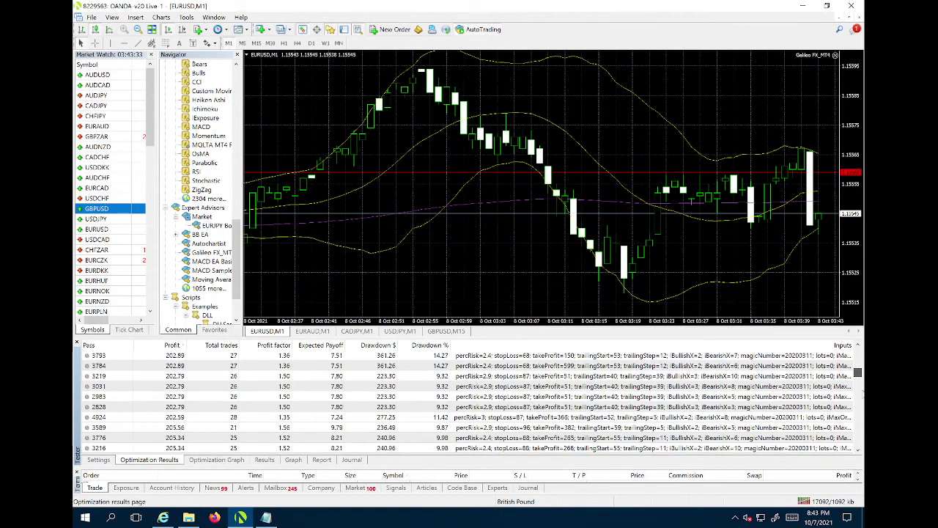
scroll(856, 376, down, 10)
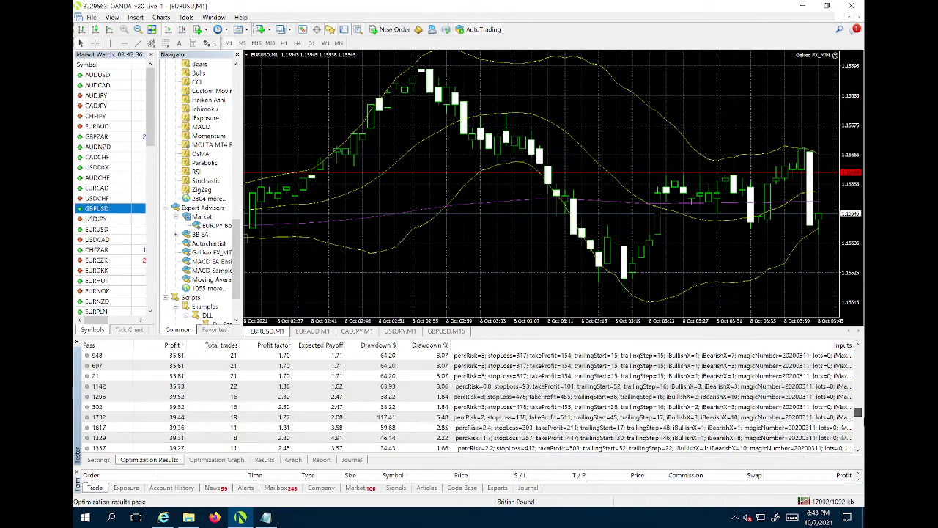
scroll(618, 443, down, 5)
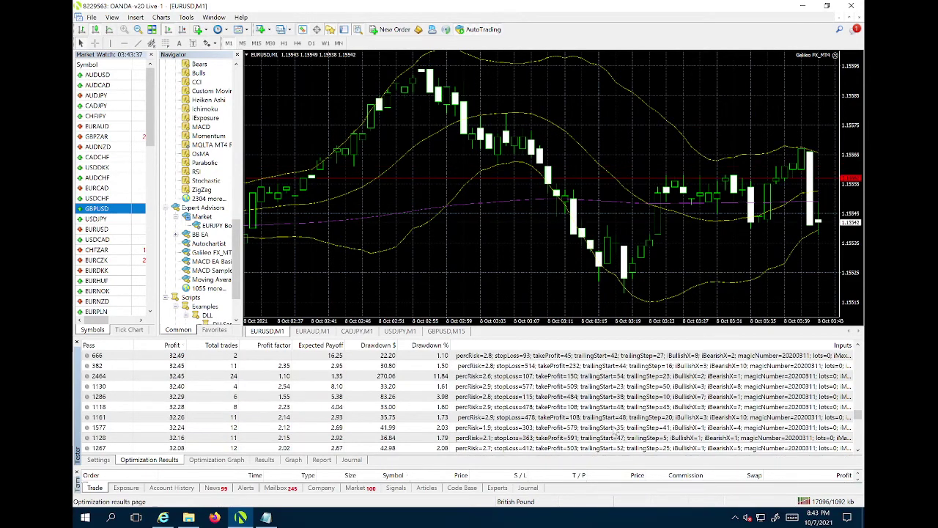
scroll(613, 431, down, 5)
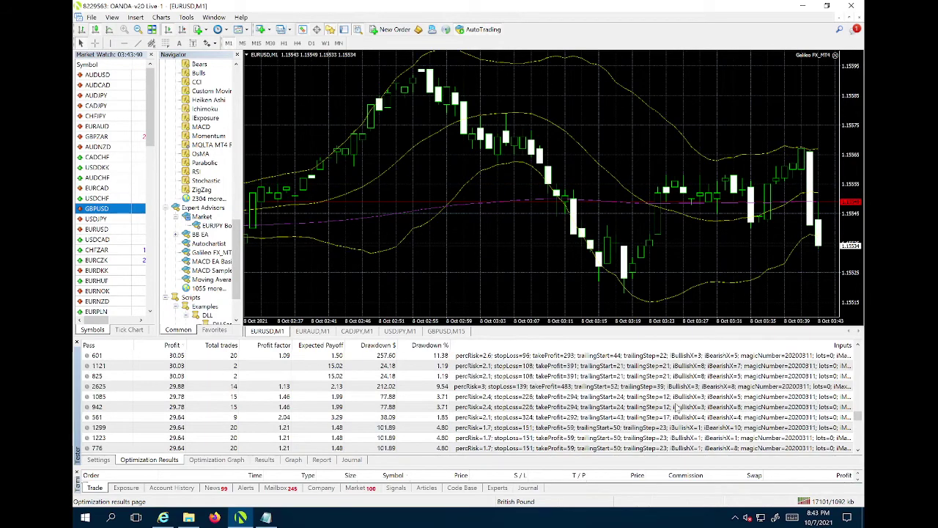
scroll(678, 409, down, 5)
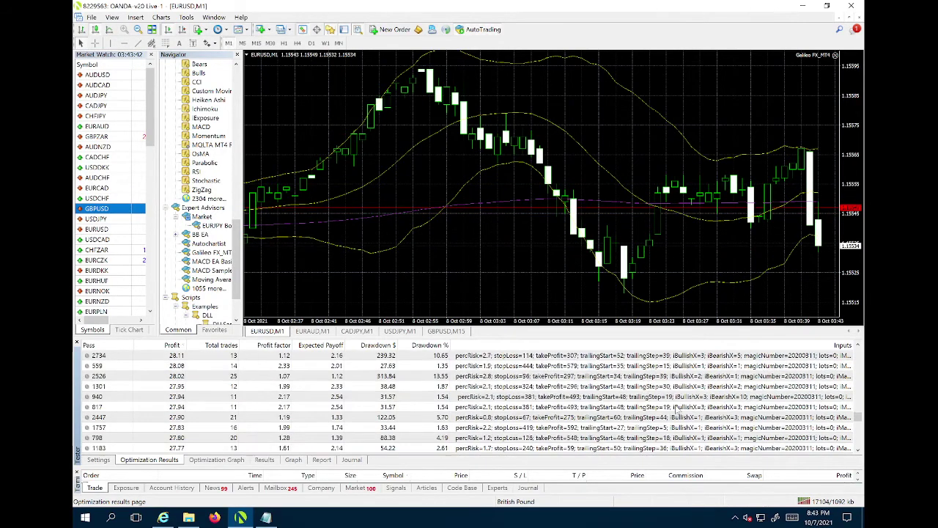
scroll(679, 409, down, 5)
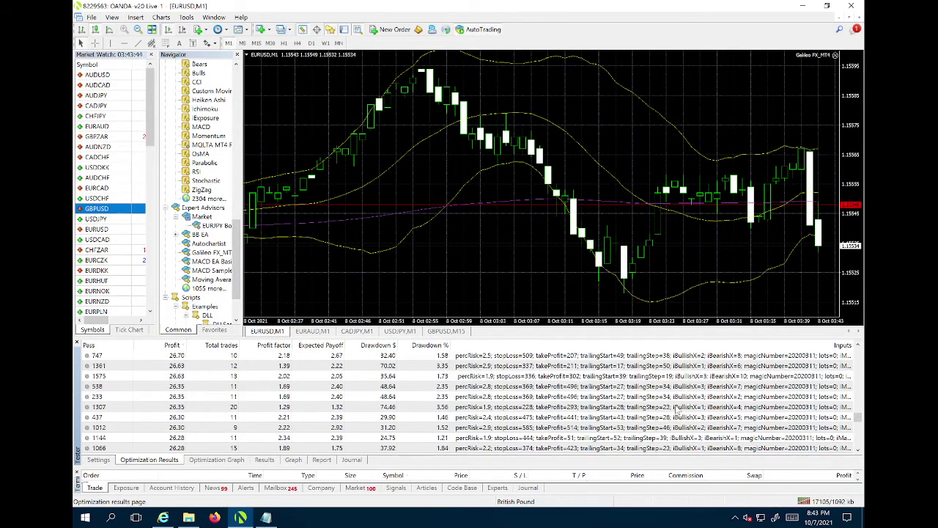
scroll(679, 410, down, 5)
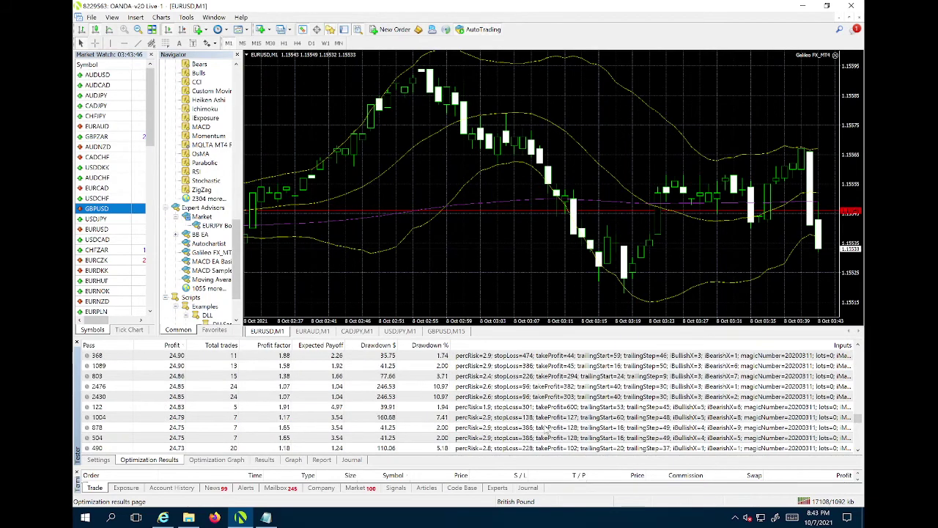
scroll(547, 431, down, 5)
scroll(547, 431, down, 5)
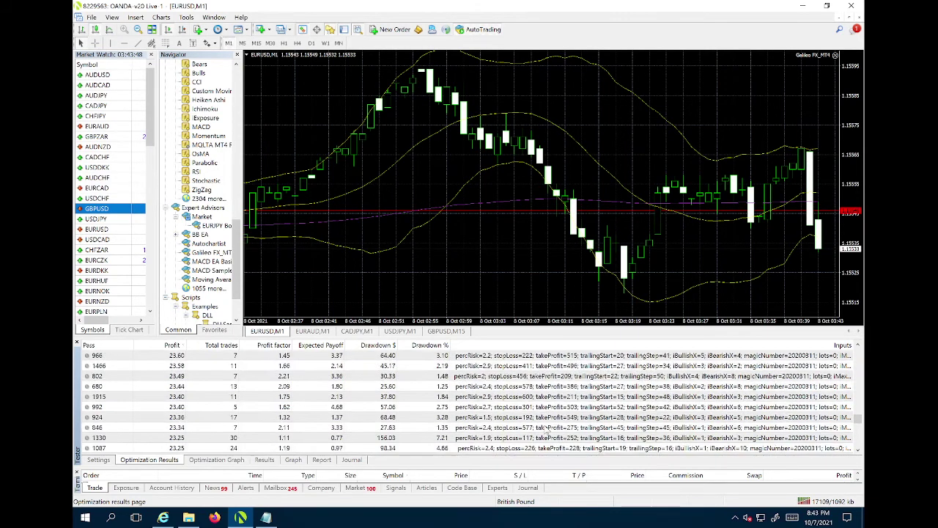
scroll(546, 429, down, 5)
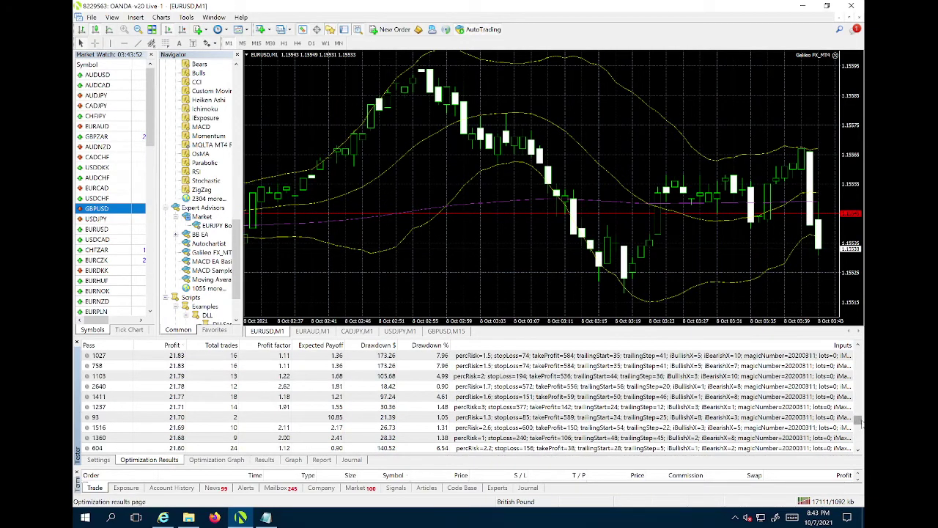
scroll(545, 429, down, 15)
scroll(597, 446, down, 20)
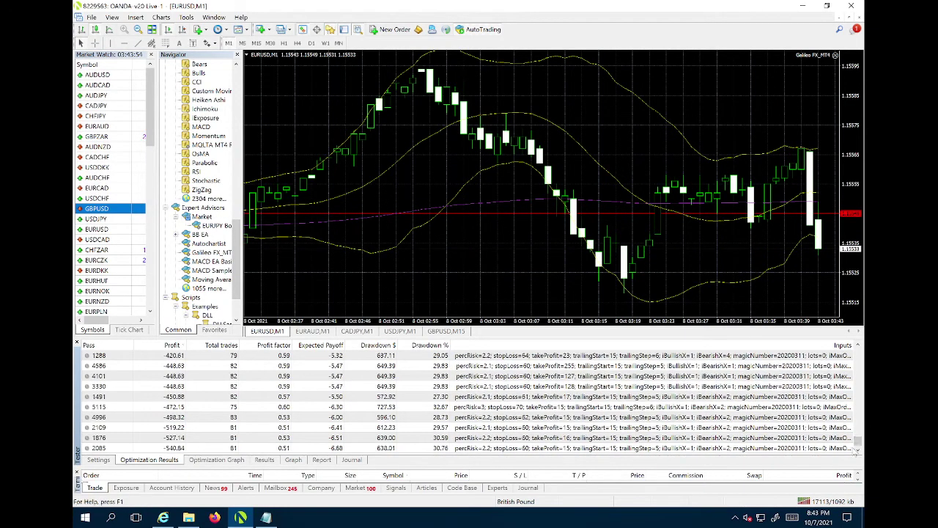
- Select pass 3569 among the losing optimization results and compare the inputs of the losing passes around it
scroll(597, 446, up, 3)
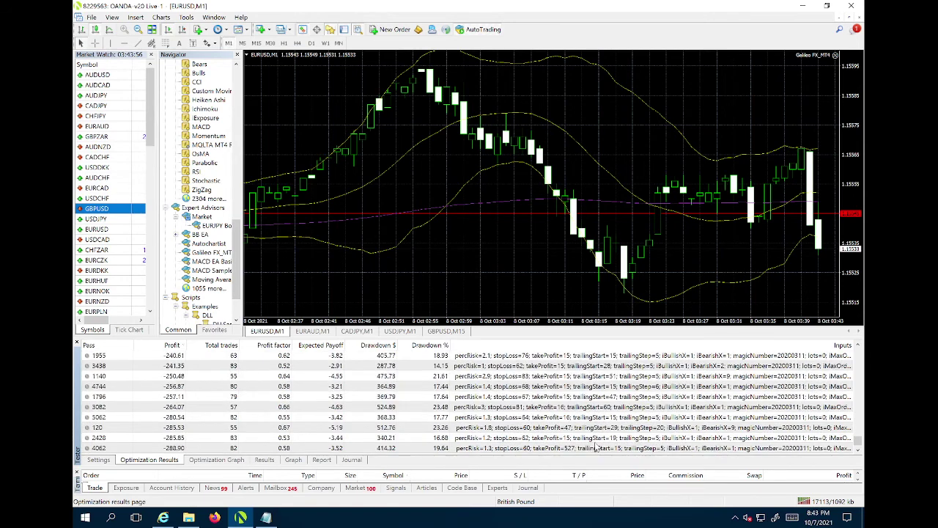
click(487, 388)
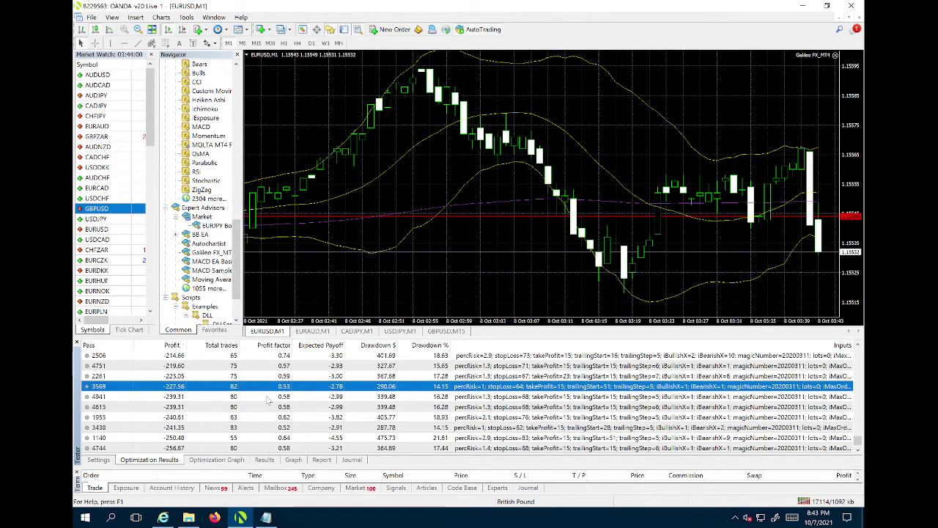
scroll(297, 402, down, 6)
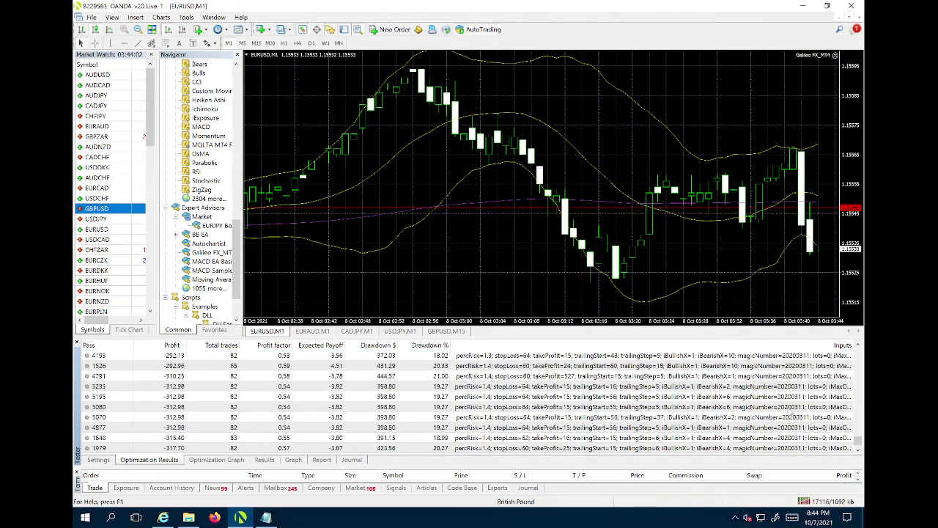
scroll(862, 354, up, 6)
scroll(860, 350, up, 6)
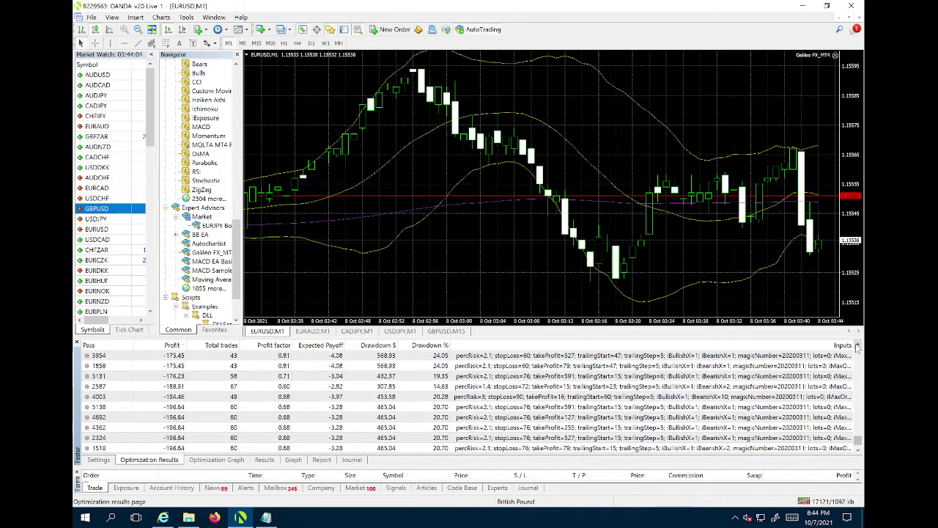
- Return to the start of the optimization results, select the most profitable pass and examine its input values
drag(858, 345, 860, 407)
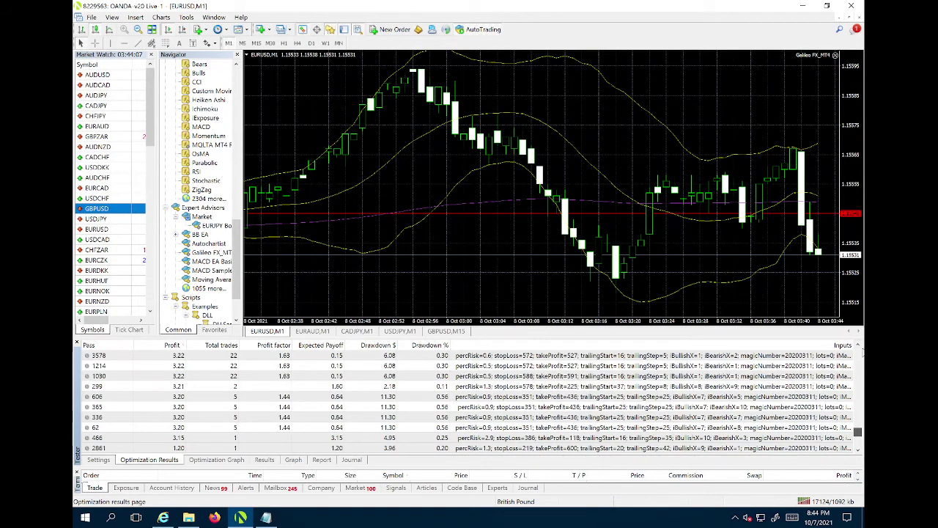
click(861, 353)
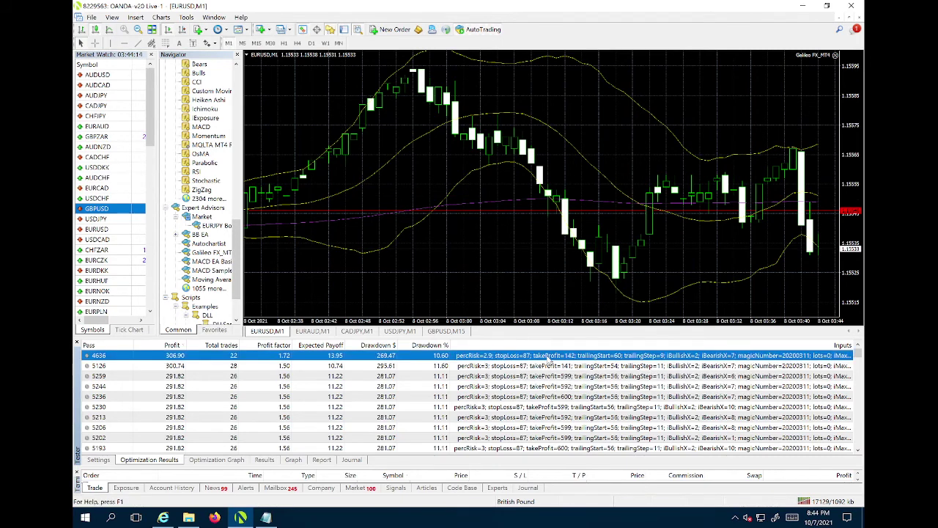
click(555, 357)
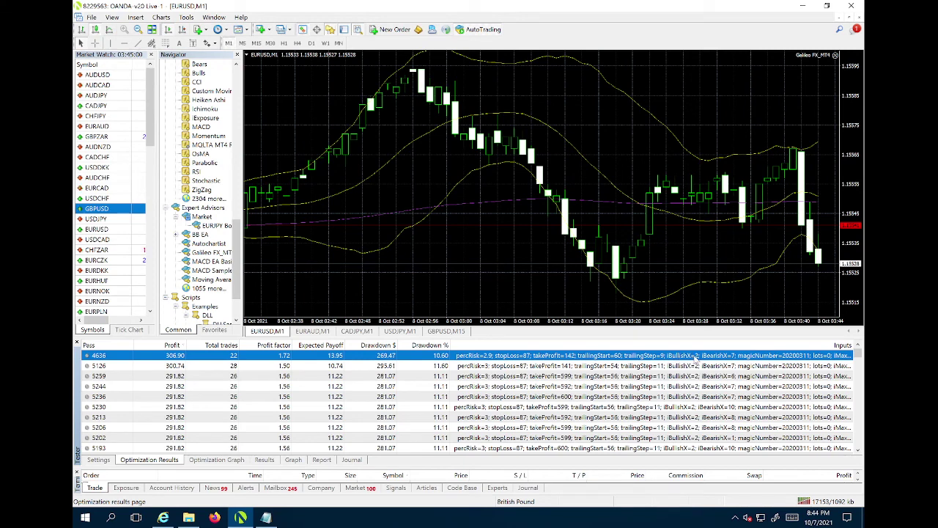
- Go back to the tester settings, then check the inputs of the expert attached to the EURUSD chart and accept them as they are
click(107, 461)
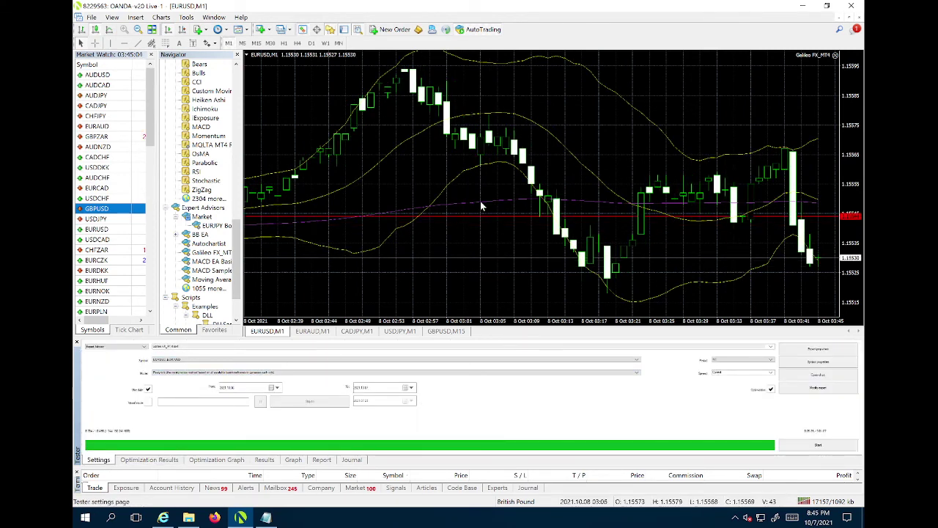
right_click(545, 112)
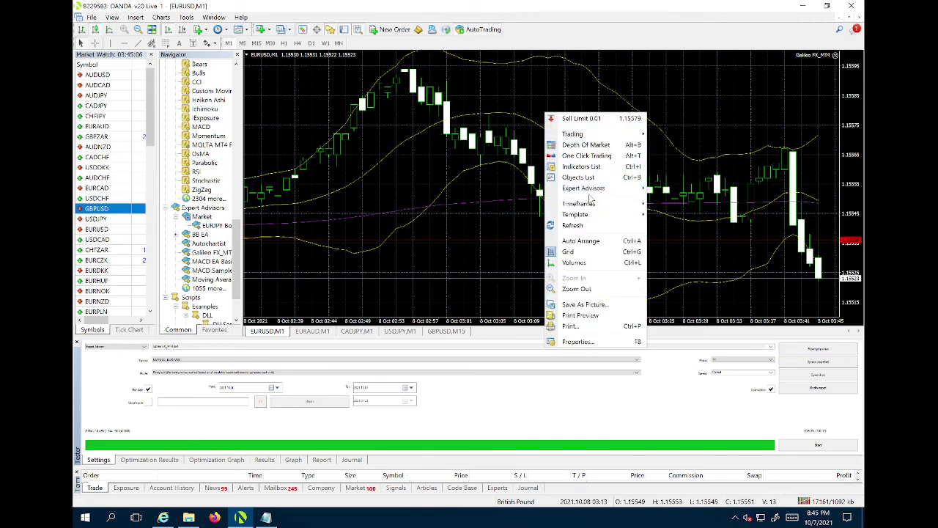
mouse_move(627, 189)
click(674, 188)
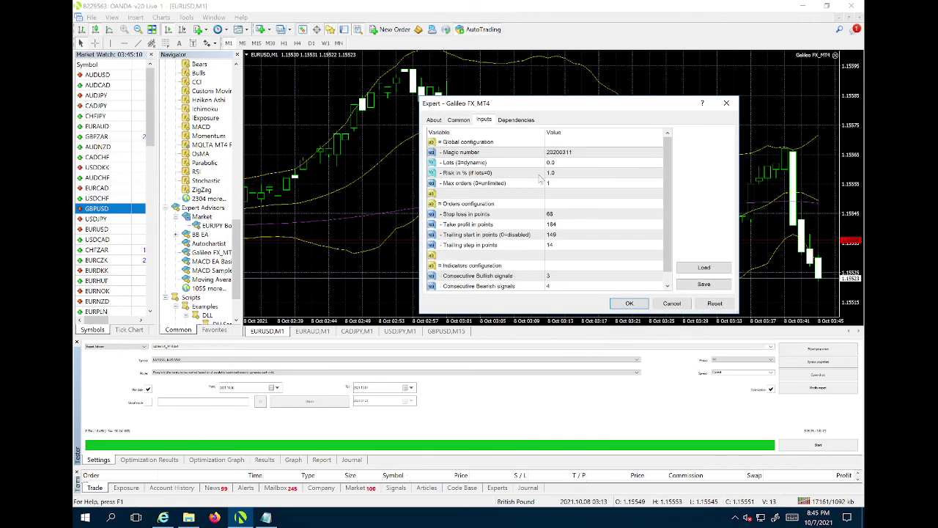
click(632, 303)
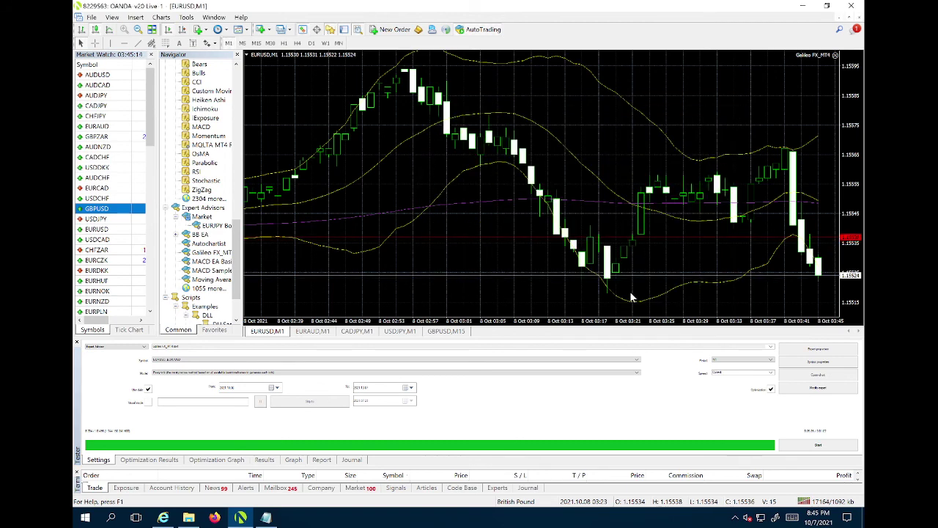